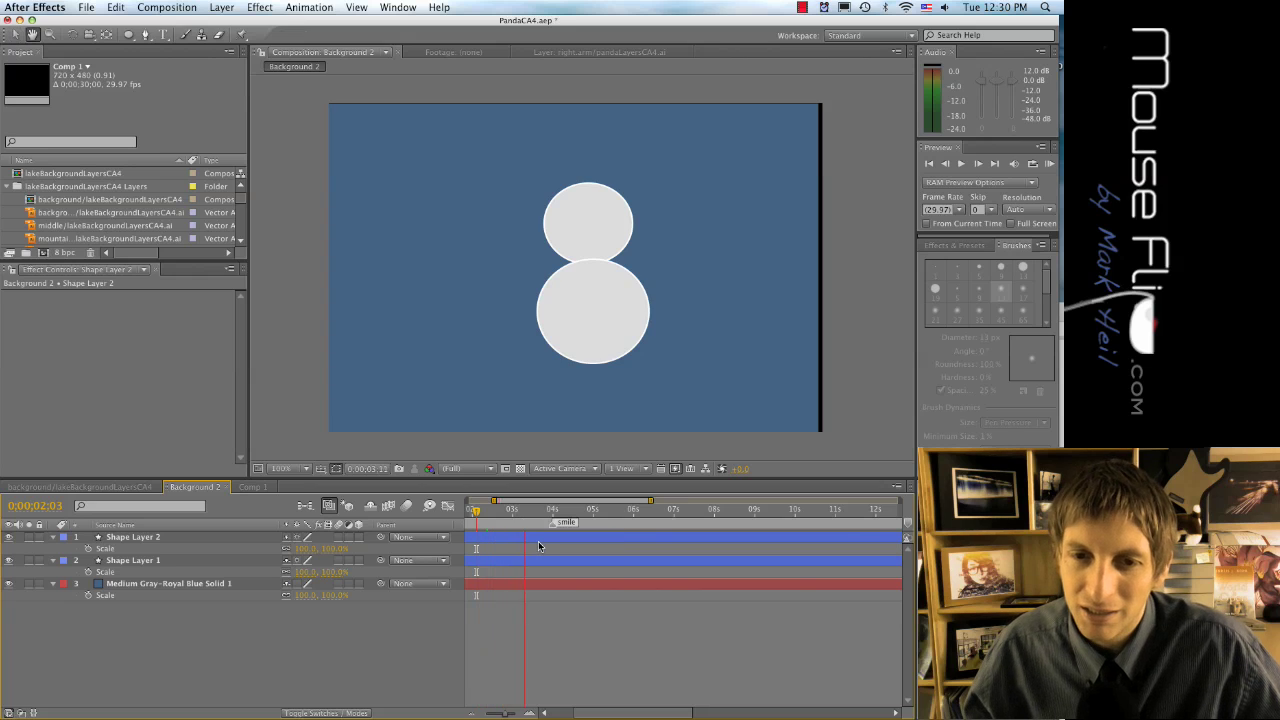
pyautogui.press('space')
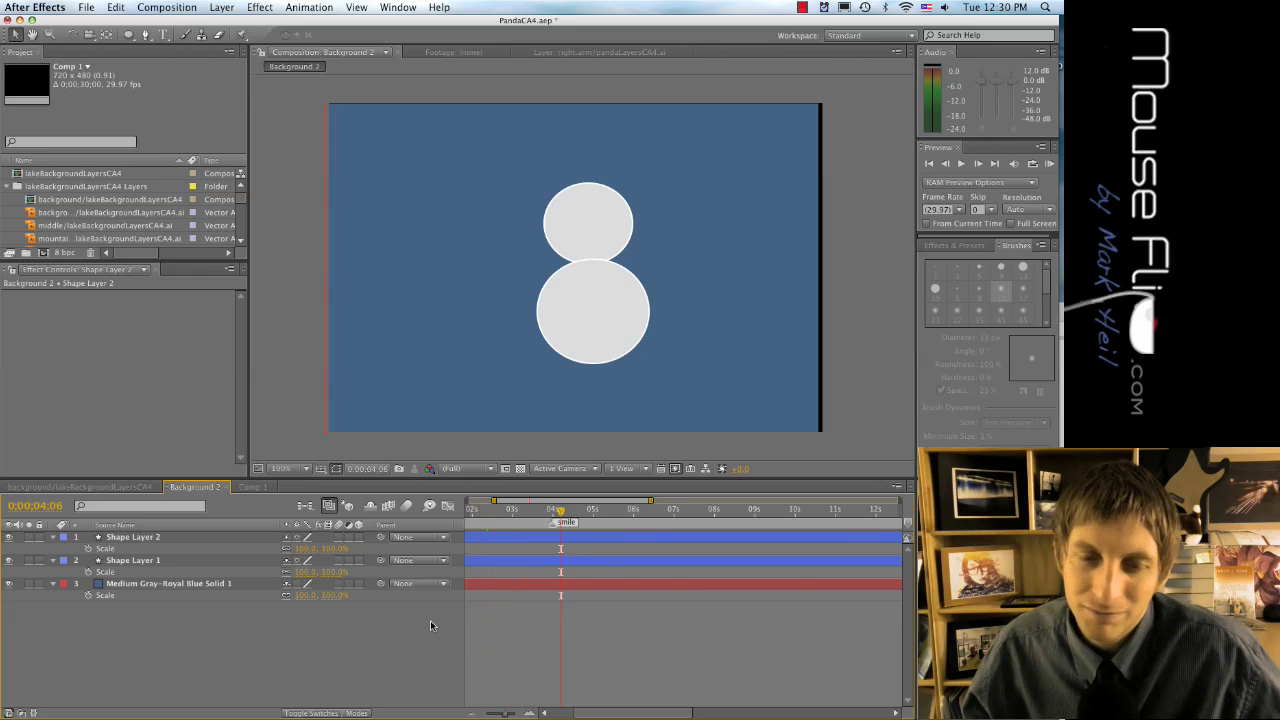
# Step: Play the snowman preview, then switch to Firefox and scroll the Basic Tips list
pyautogui.press('super+Tab')
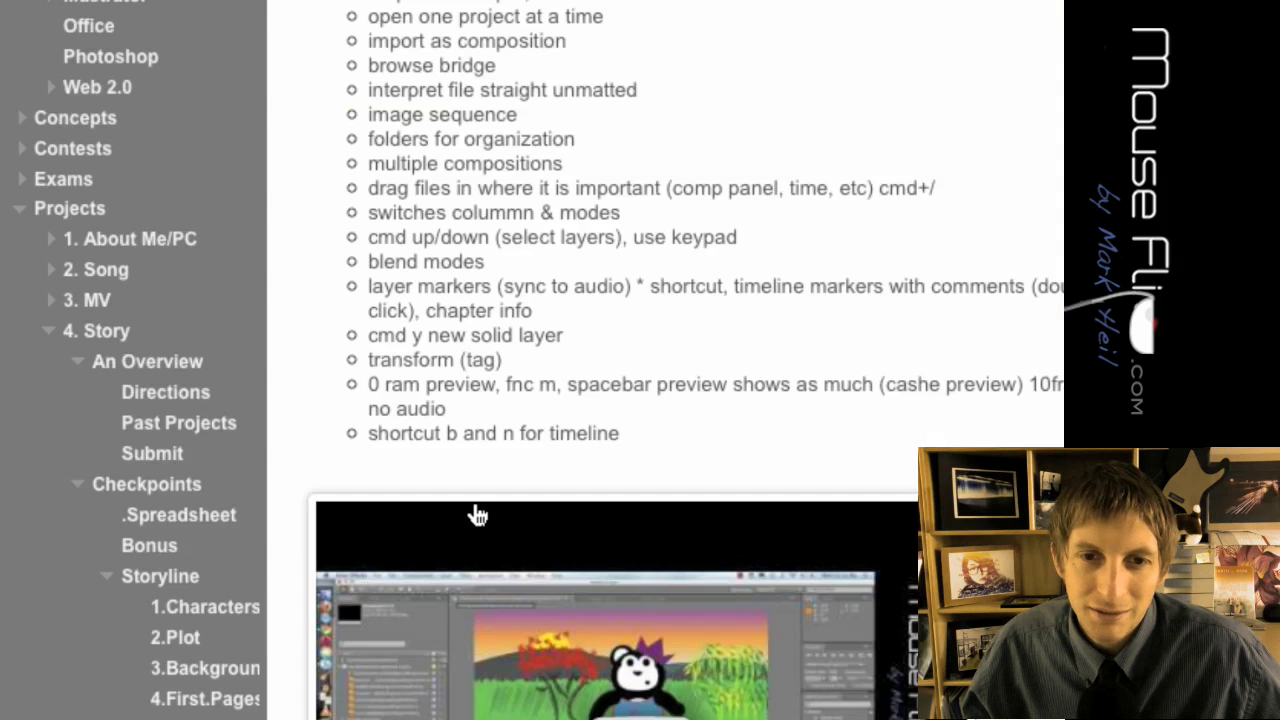
pyautogui.scroll(1, 470, 540)
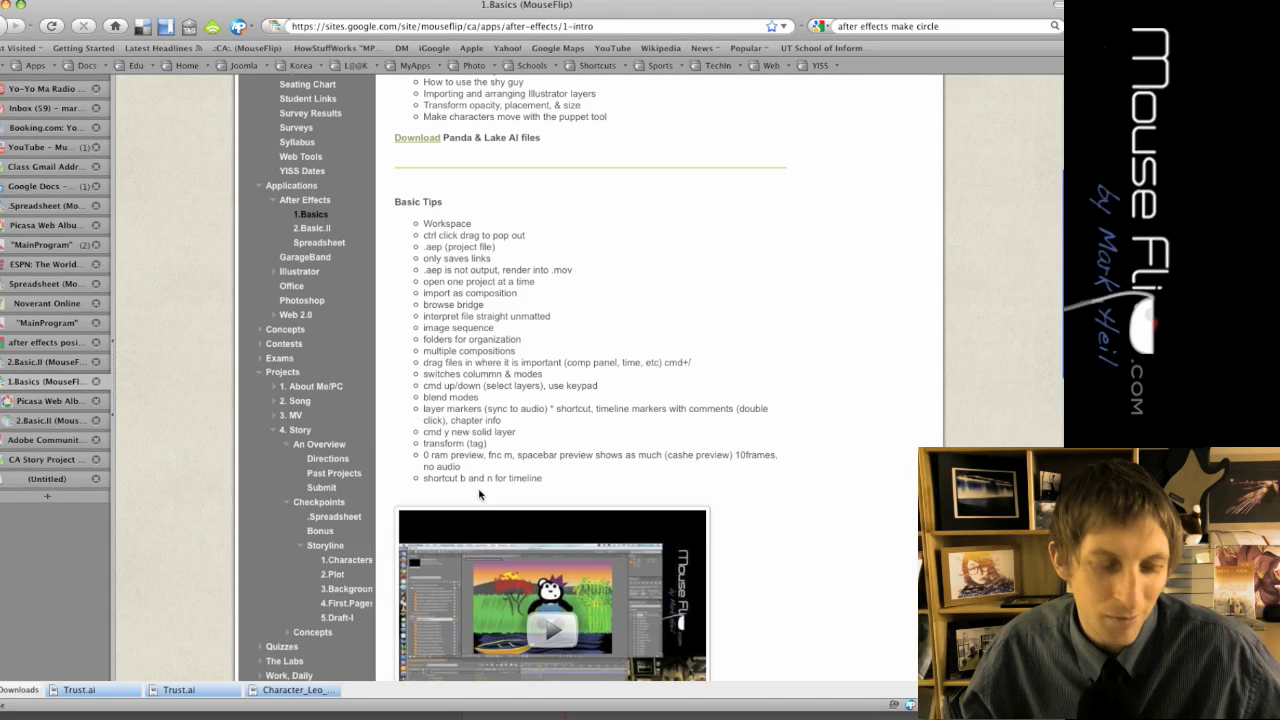
# Step: Back in After Effects, scrub the snowman animation from 0:00:00:00 to about 0:00:03:10
pyautogui.press('super+Tab')
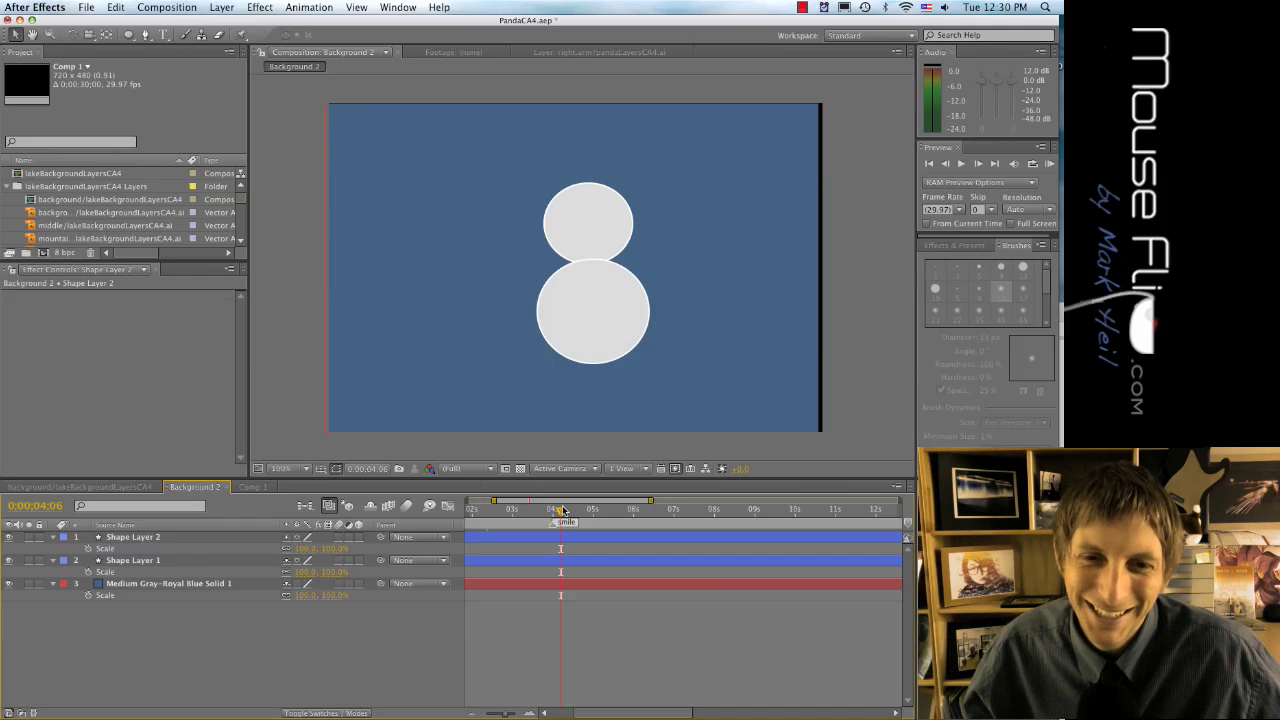
pyautogui.moveTo(560, 512); pyautogui.dragTo(460, 514)
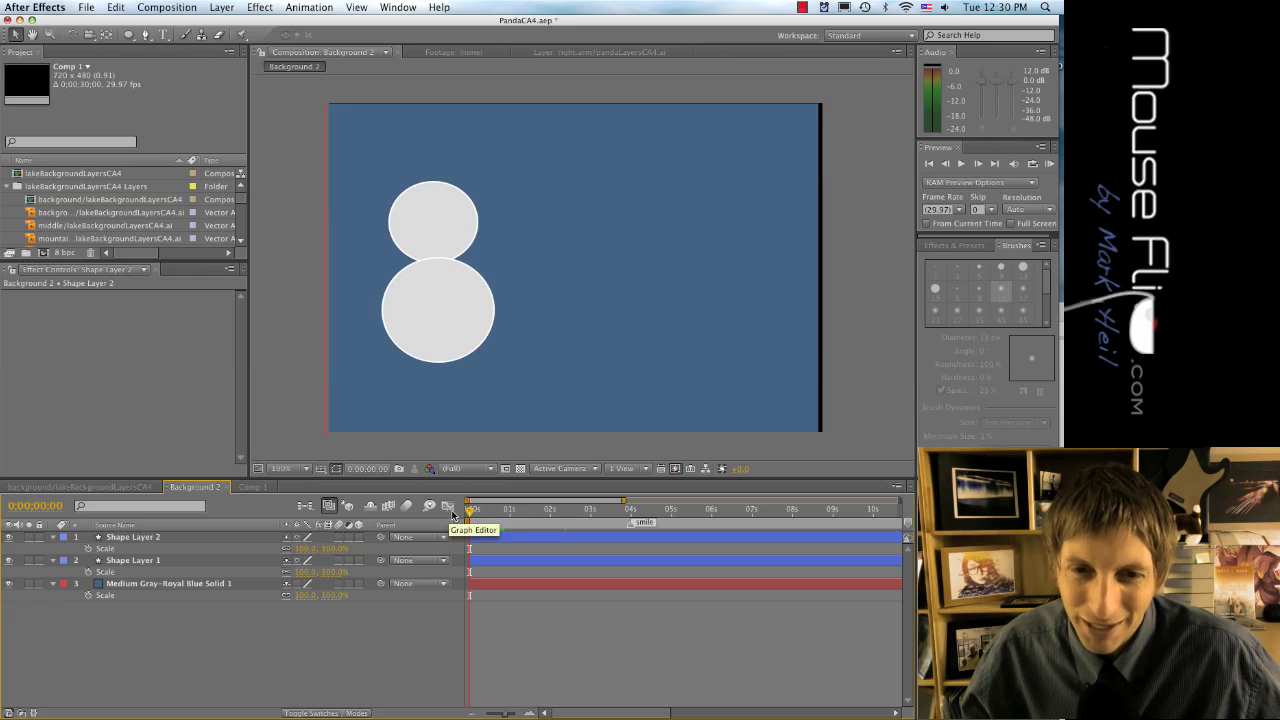
pyautogui.click(604, 512)
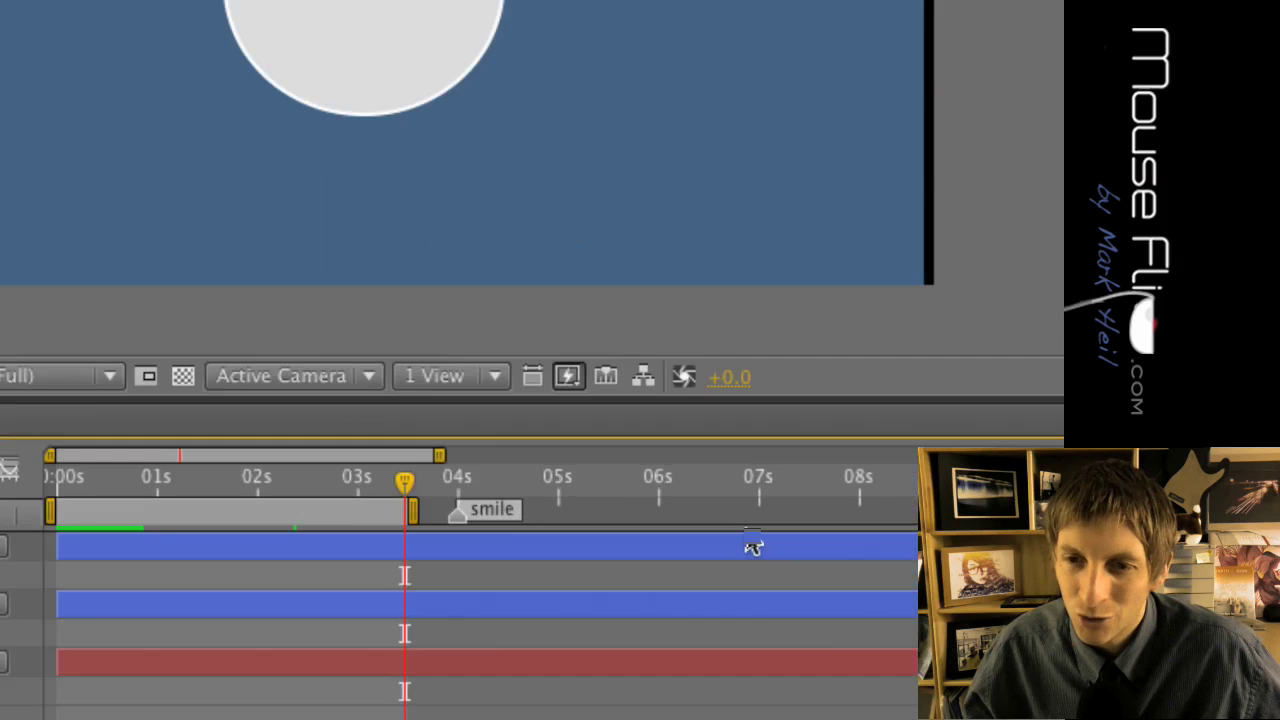
pyautogui.moveTo(474, 523); pyautogui.dragTo(537, 525)
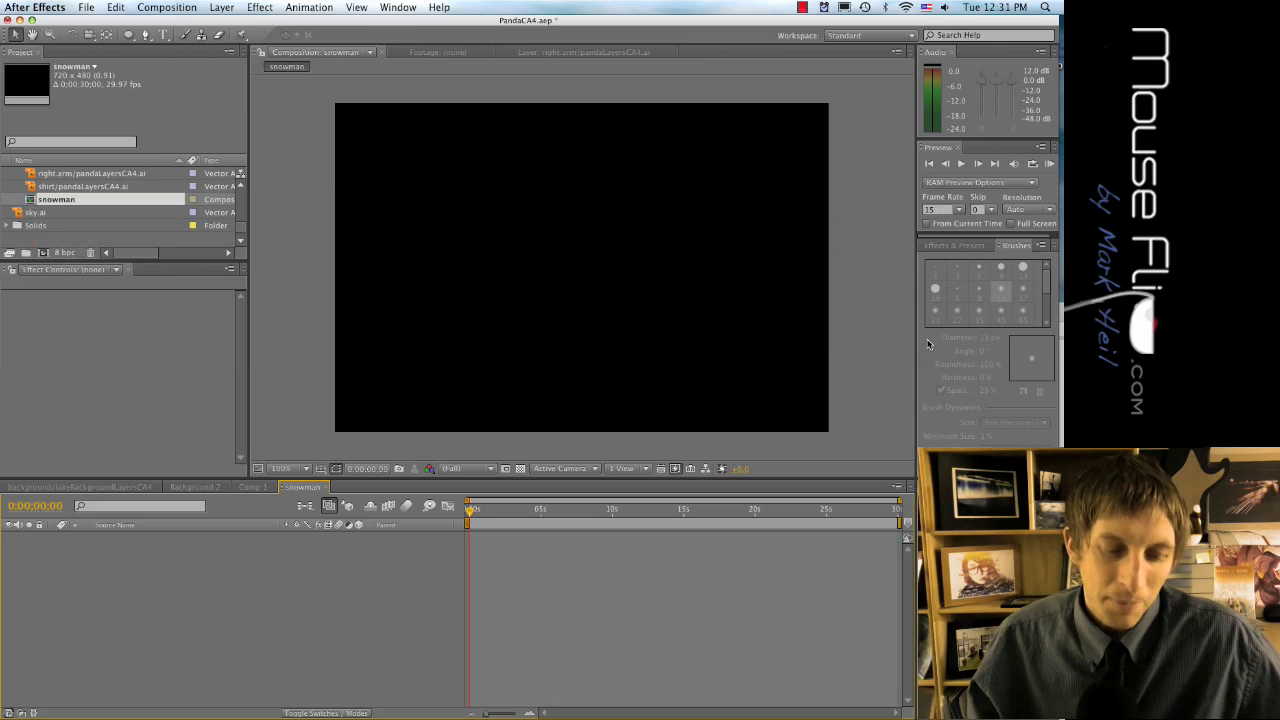
# Step: Create a light green solid layer, Medium Green Solid 1, filling the snowman composition
pyautogui.press('super+y')
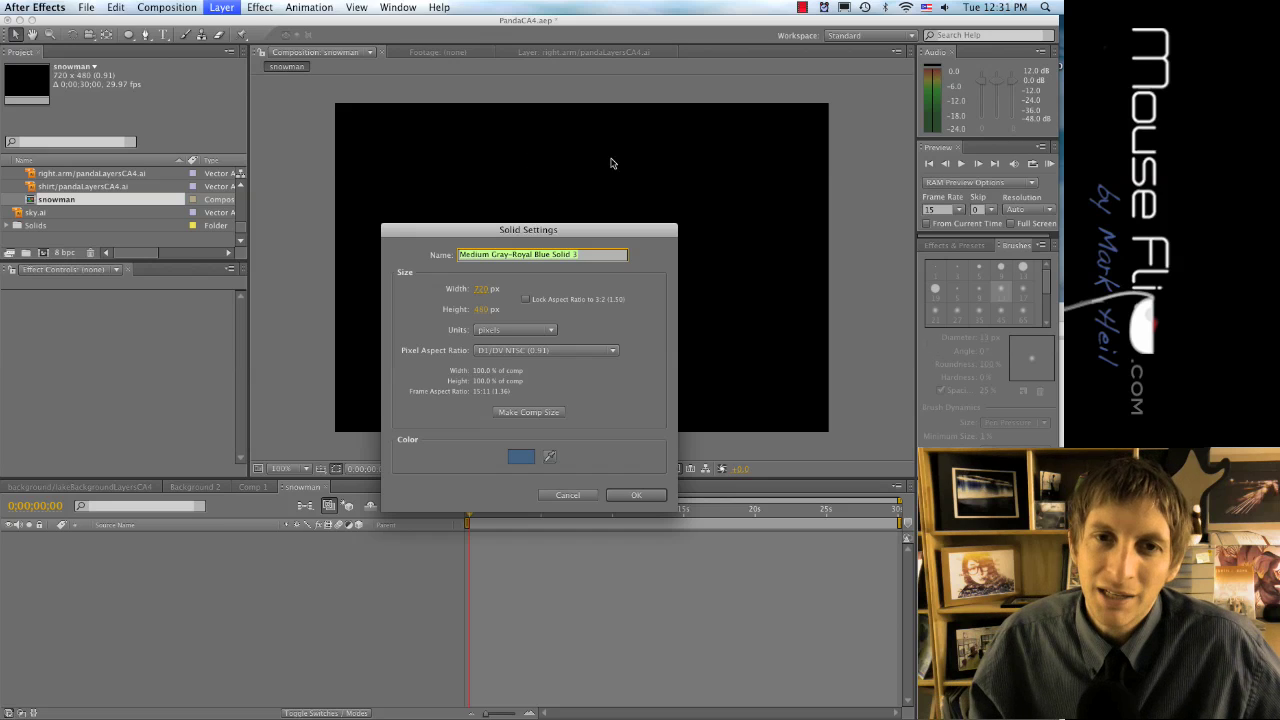
pyautogui.click(520, 456)
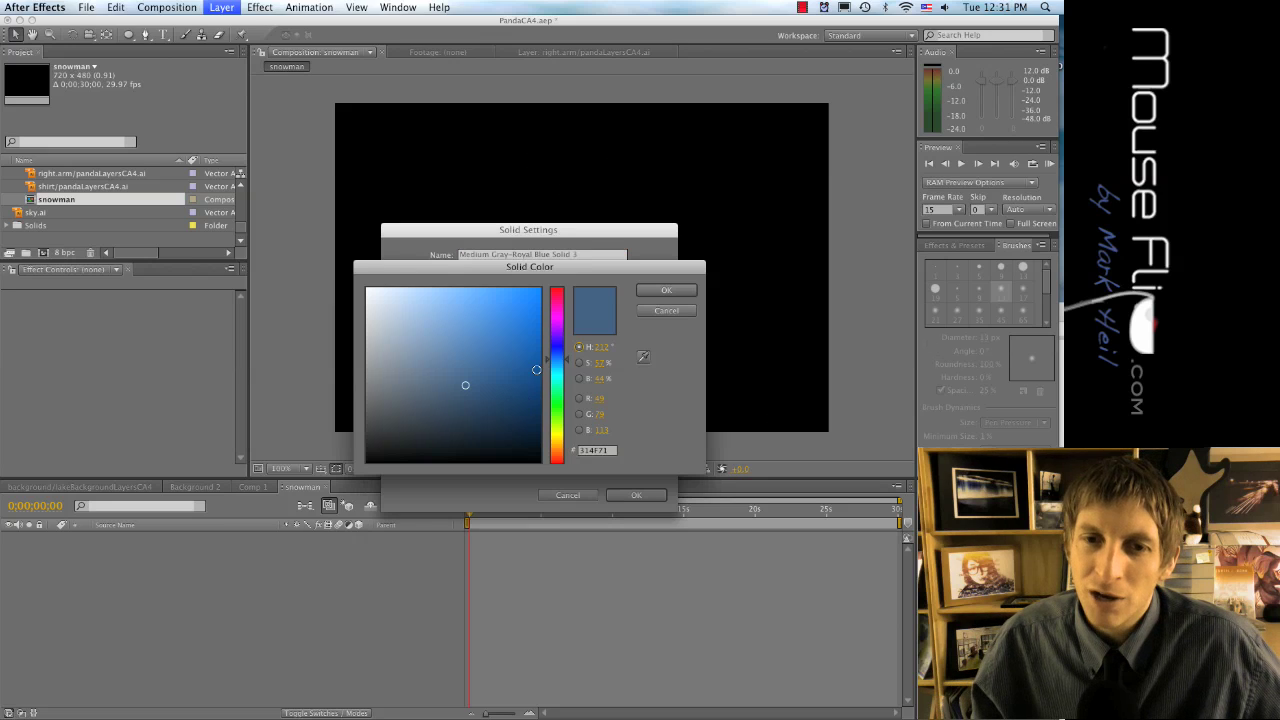
pyautogui.click(557, 412)
pyautogui.moveTo(536, 345)
pyautogui.mouseDown()
pyautogui.moveTo(532, 320)
pyautogui.moveTo(533, 349)
pyautogui.moveTo(472, 321)
pyautogui.mouseUp()
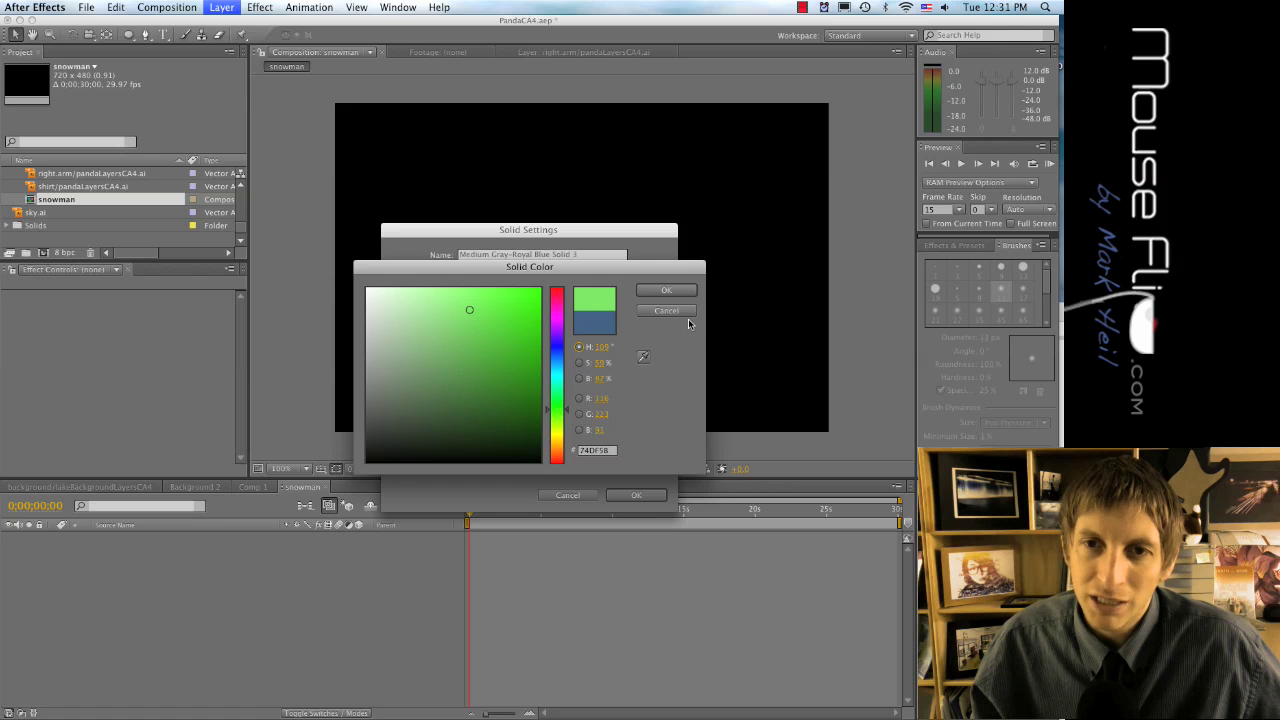
pyautogui.click(666, 290)
pyautogui.click(650, 496)
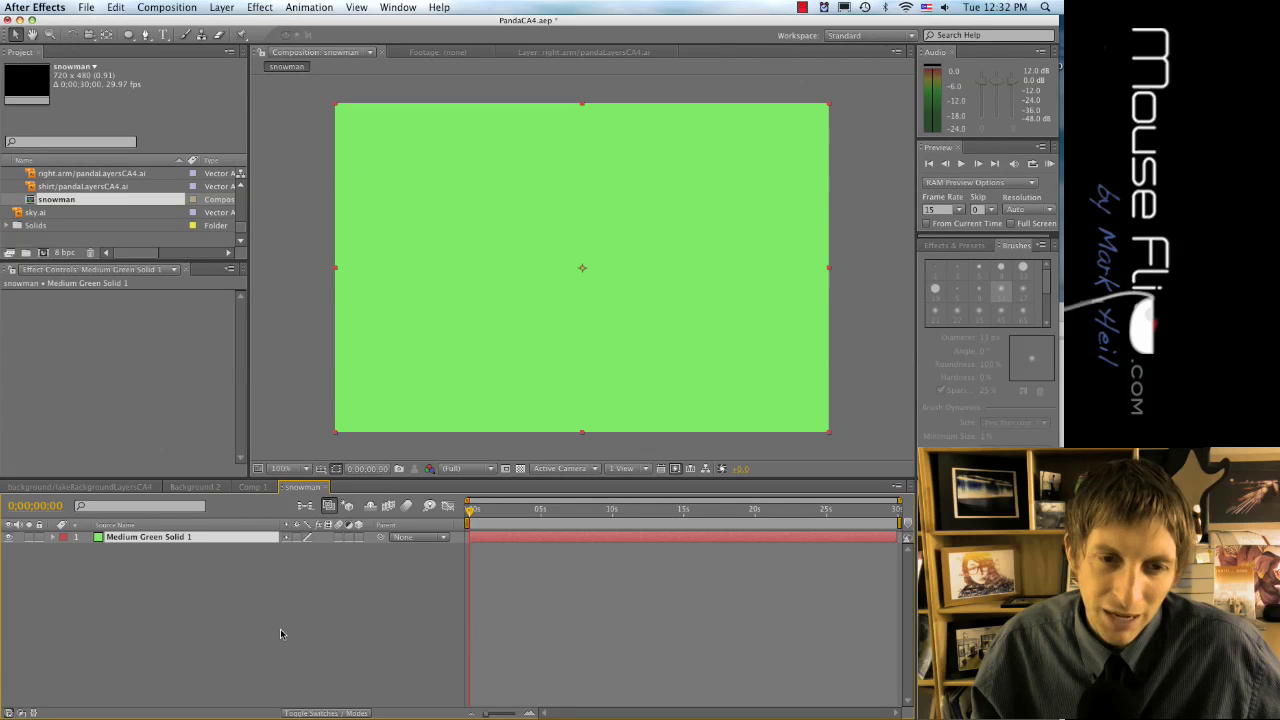
# Step: Draw a circle near the top on a new shape layer and fill it light peach
pyautogui.rightClick(282, 633)
pyautogui.moveTo(319, 590)
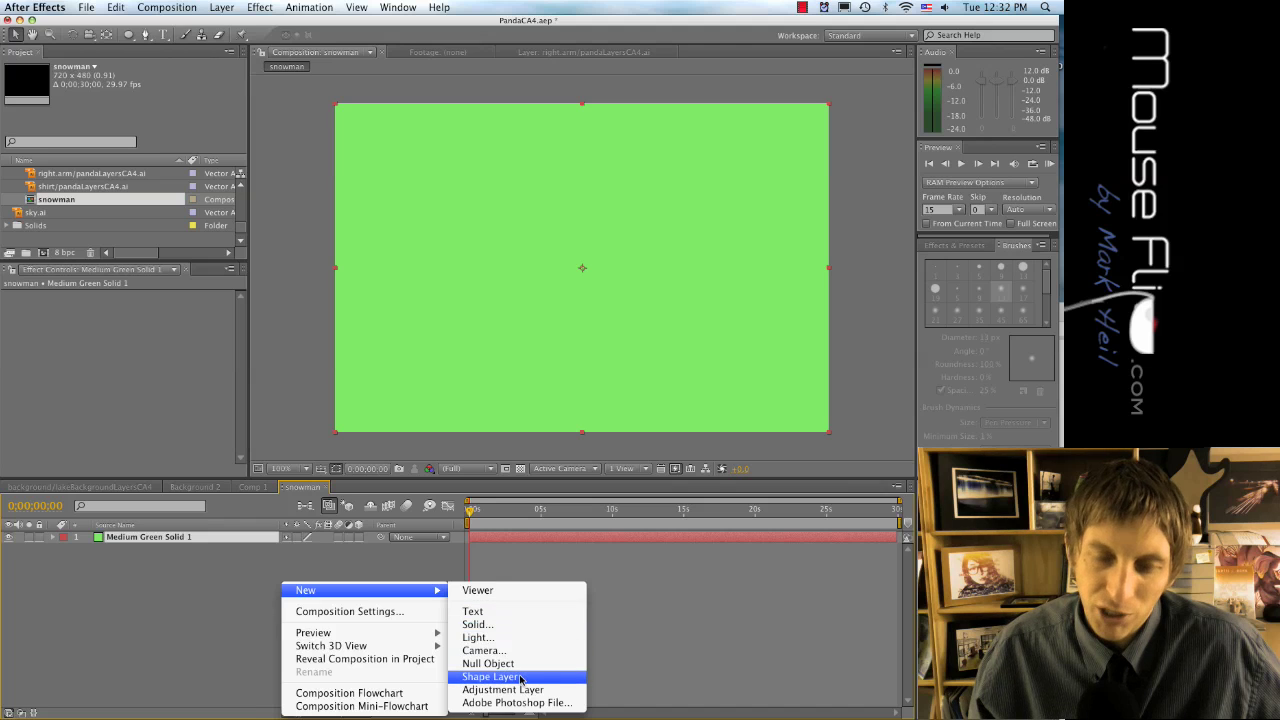
pyautogui.click(490, 677)
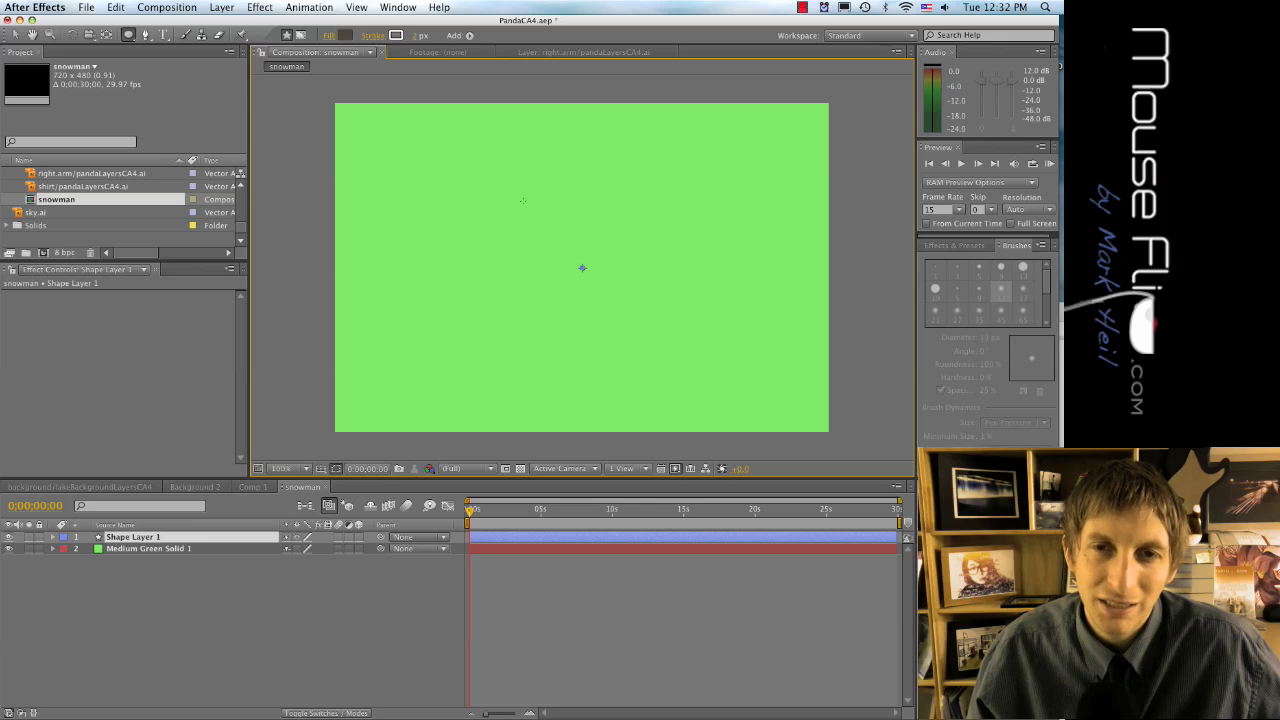
pyautogui.moveTo(505, 136); pyautogui.dragTo(595, 223)
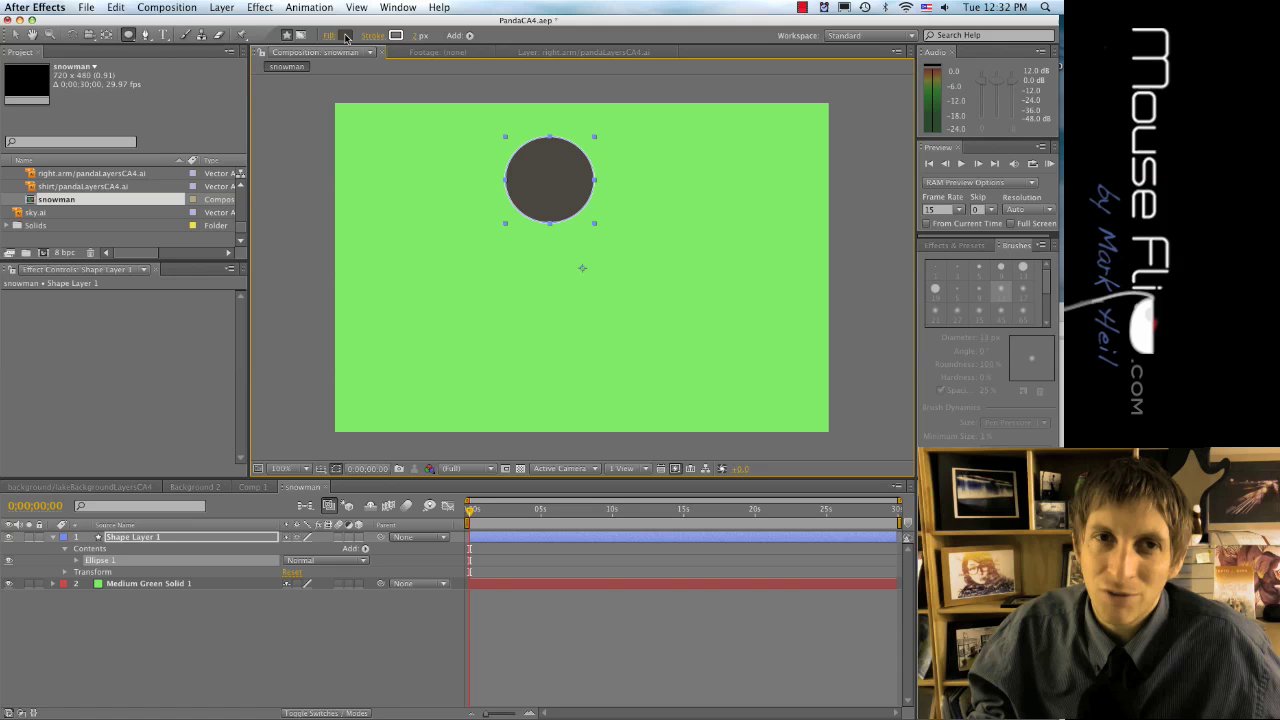
pyautogui.click(346, 37)
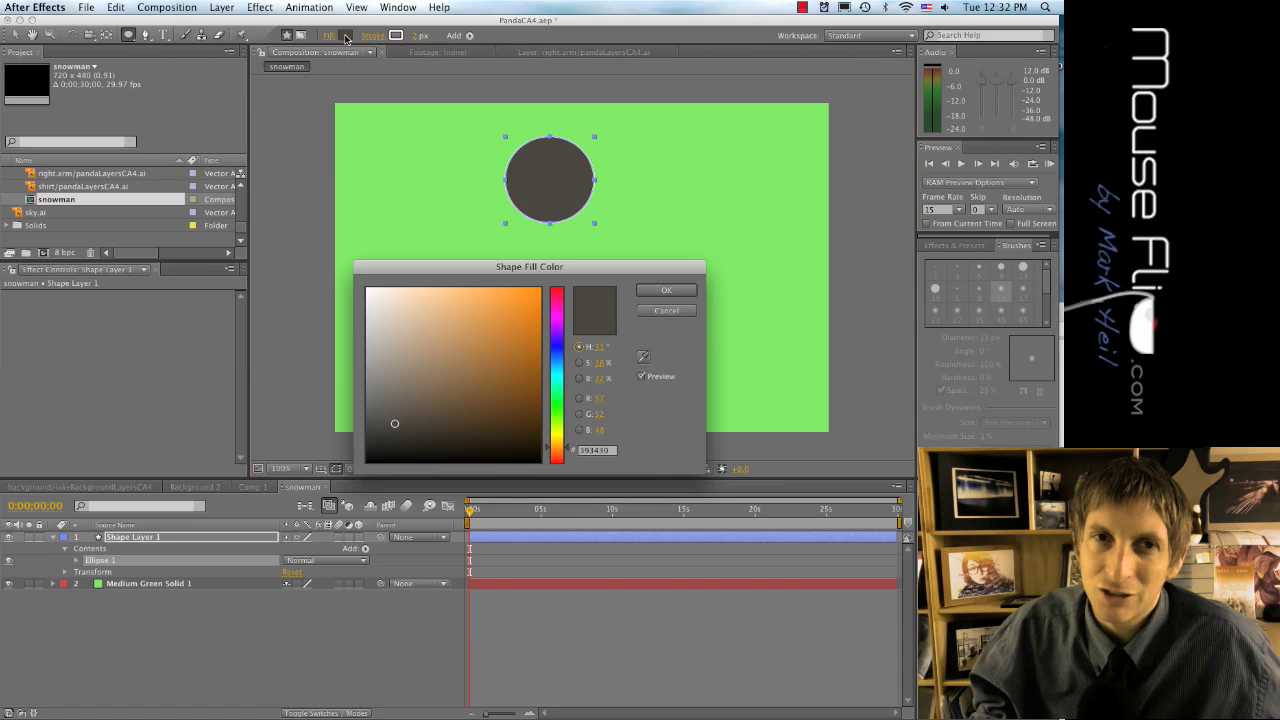
pyautogui.moveTo(413, 332); pyautogui.dragTo(418, 297)
pyautogui.click(662, 291)
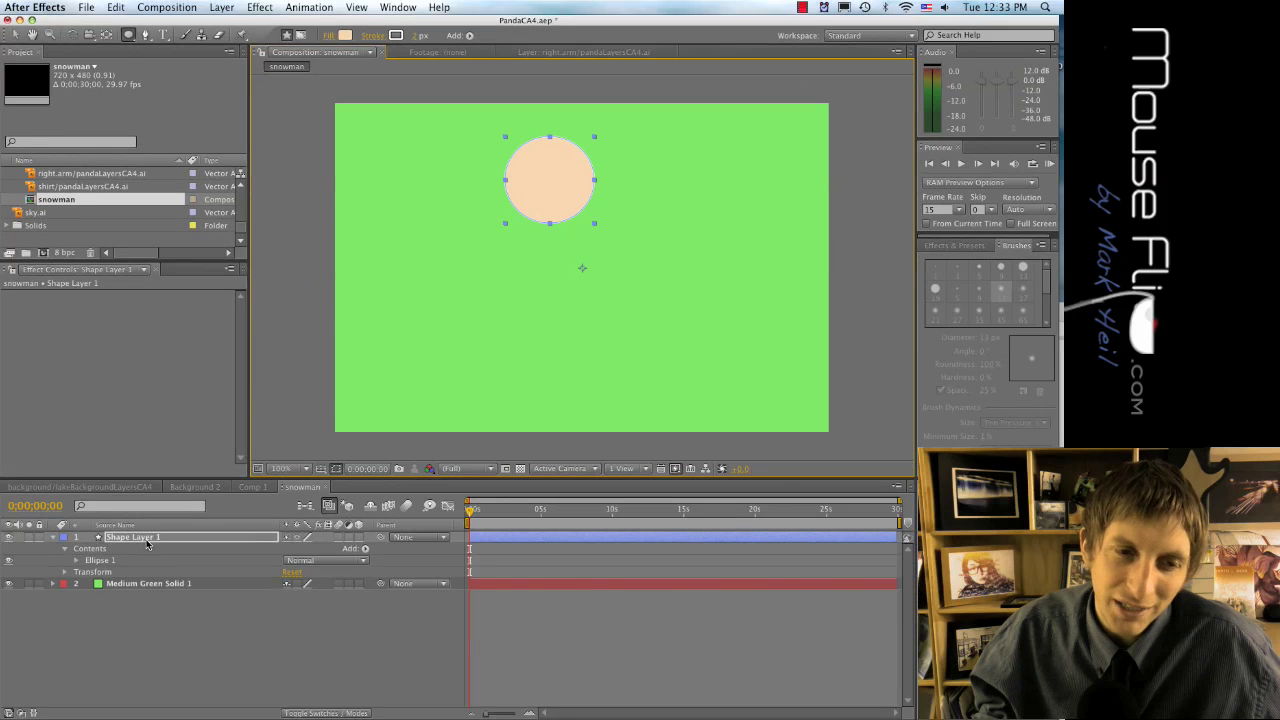
# Step: Rename the circle's shape layer to 'head'
pyautogui.rightClick(147, 543)
pyautogui.click(202, 703)
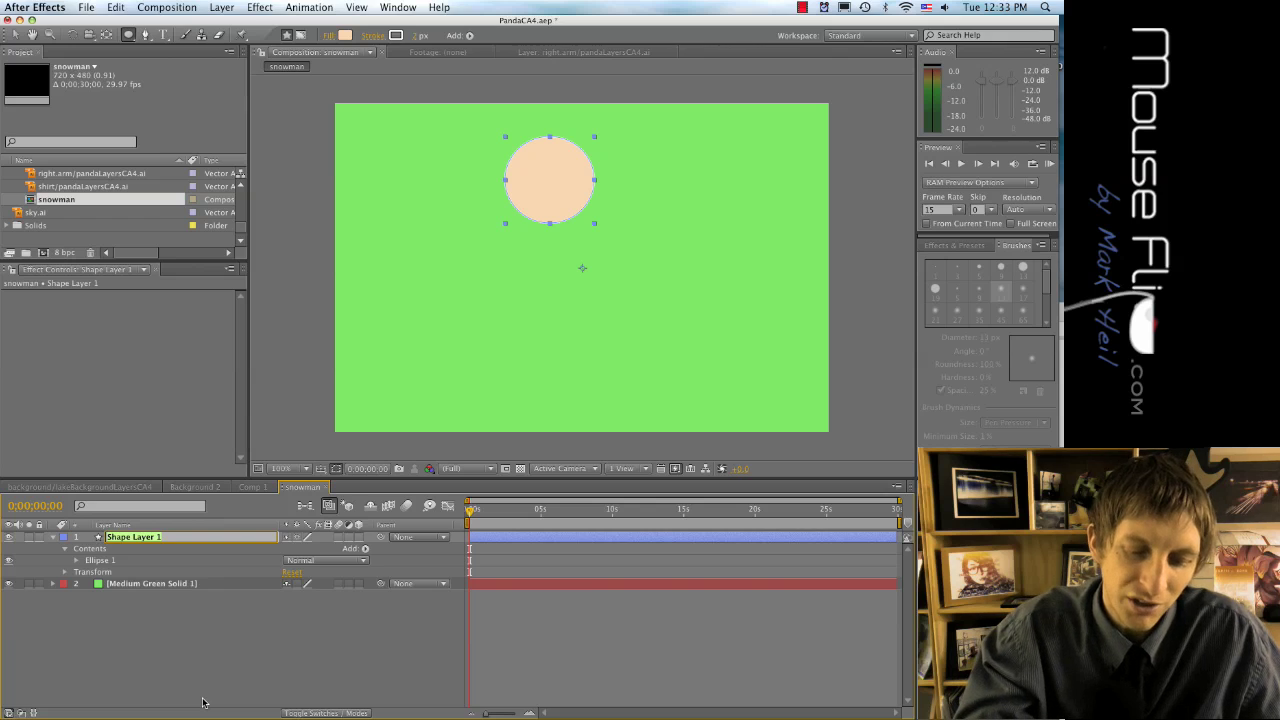
pyautogui.write('head')
pyautogui.press('Return')
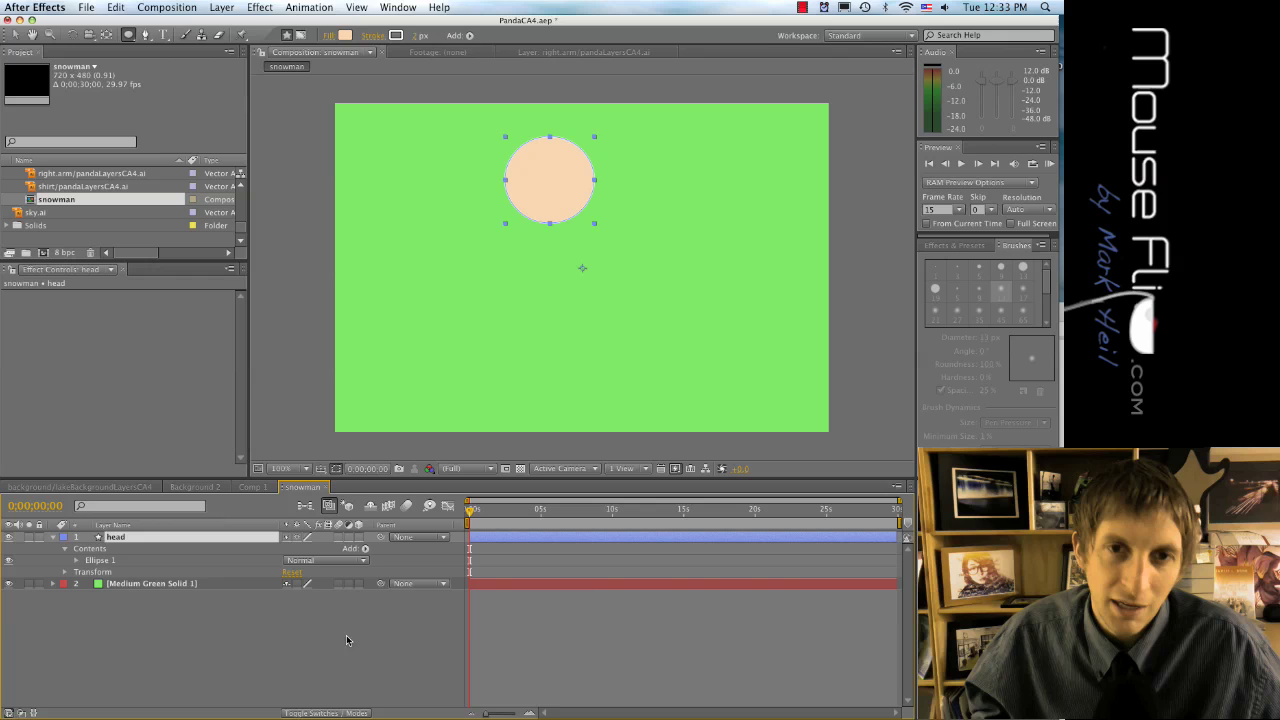
# Step: Add a new shape layer with a larger circle drawn below the head
pyautogui.click(314, 659)
pyautogui.rightClick(300, 660)
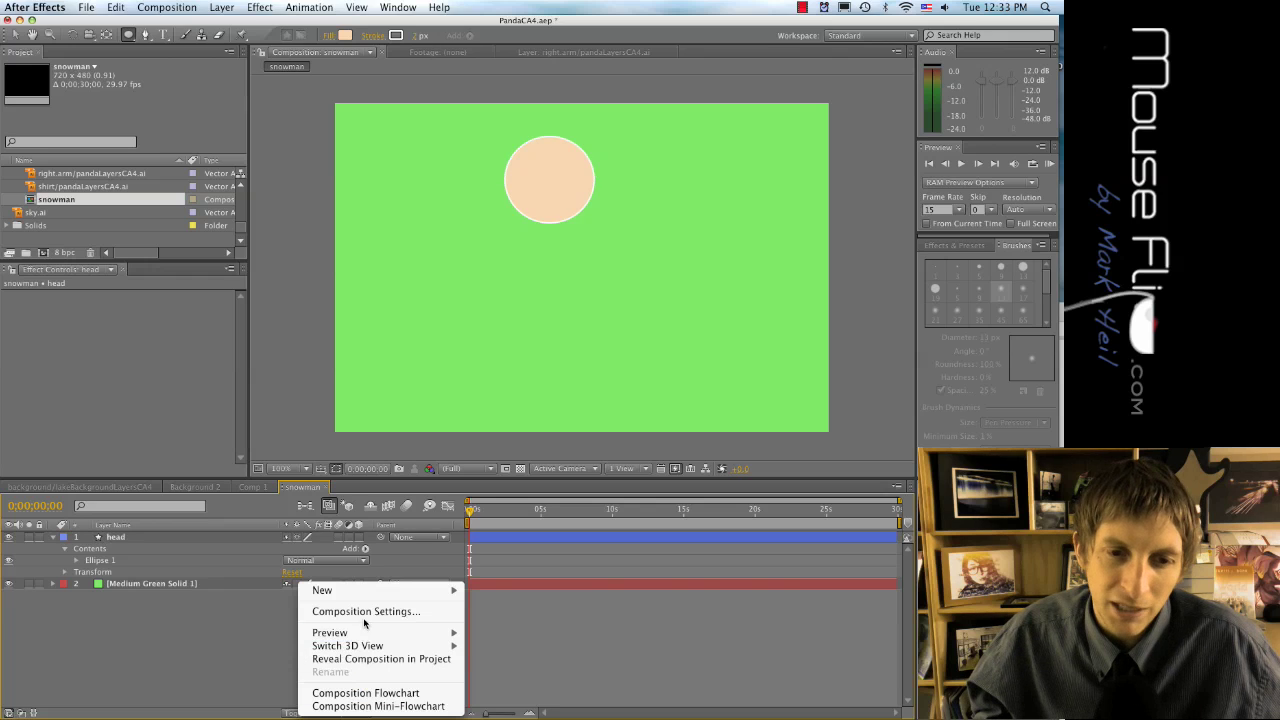
pyautogui.moveTo(440, 591)
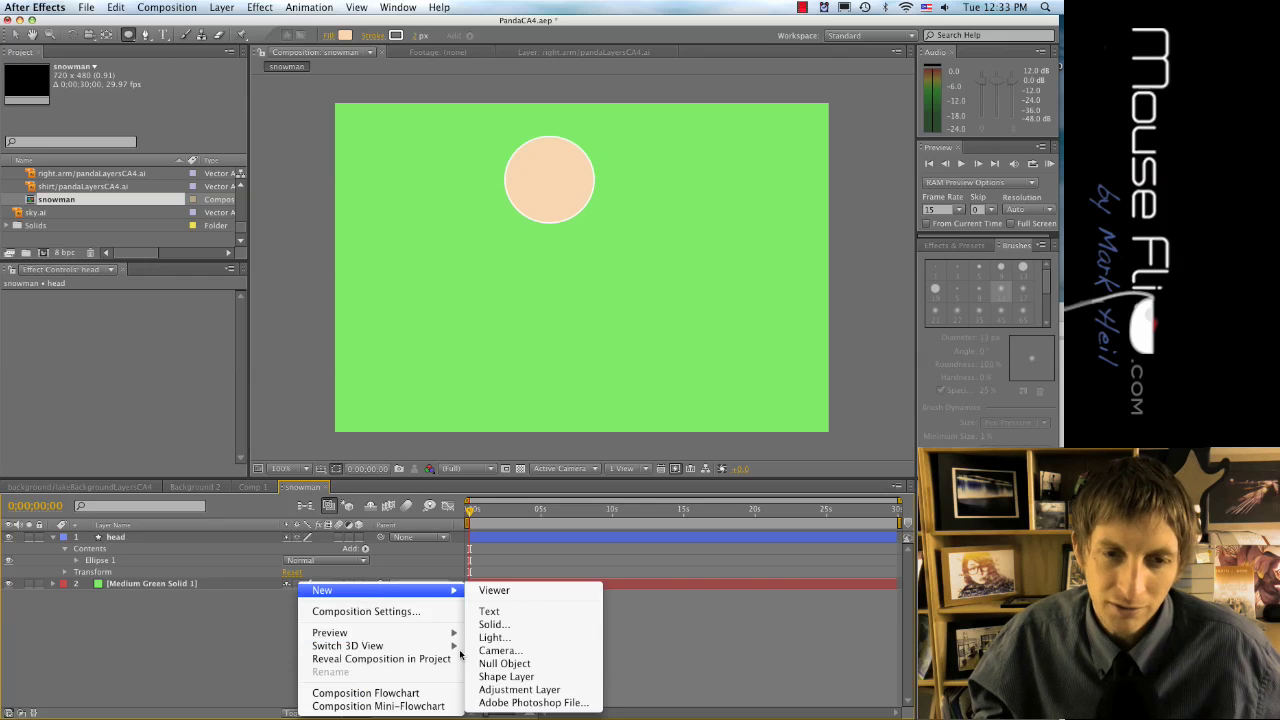
pyautogui.click(519, 679)
pyautogui.moveTo(499, 213); pyautogui.dragTo(644, 341)
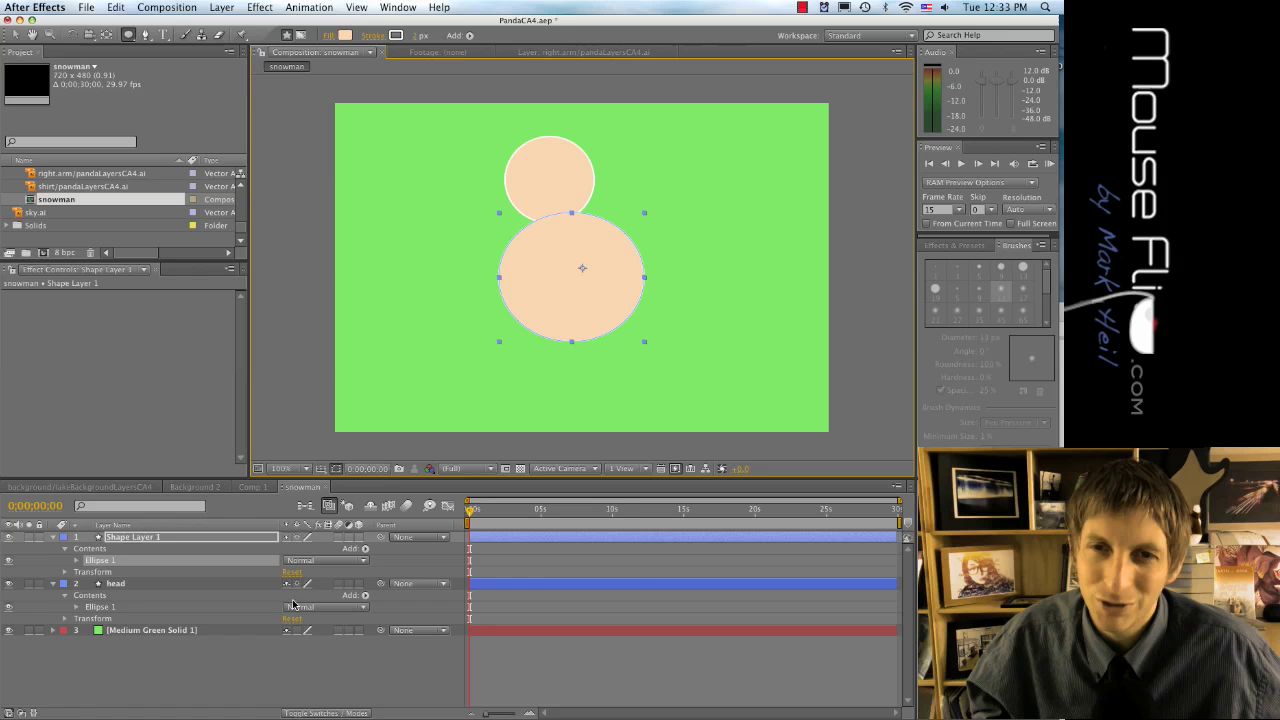
# Step: Rename the body circle's layer to 'middle'
pyautogui.click(147, 664)
pyautogui.click(145, 540)
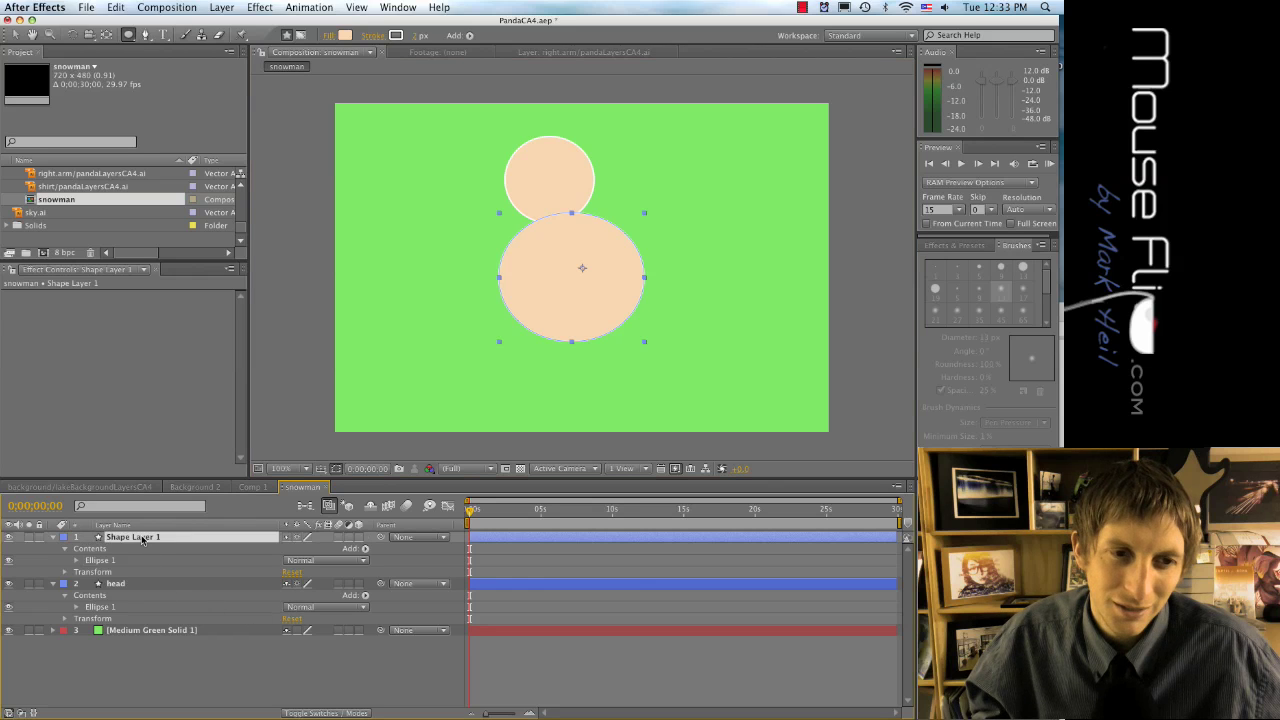
pyautogui.rightClick(145, 540)
pyautogui.click(208, 711)
pyautogui.write('middle')
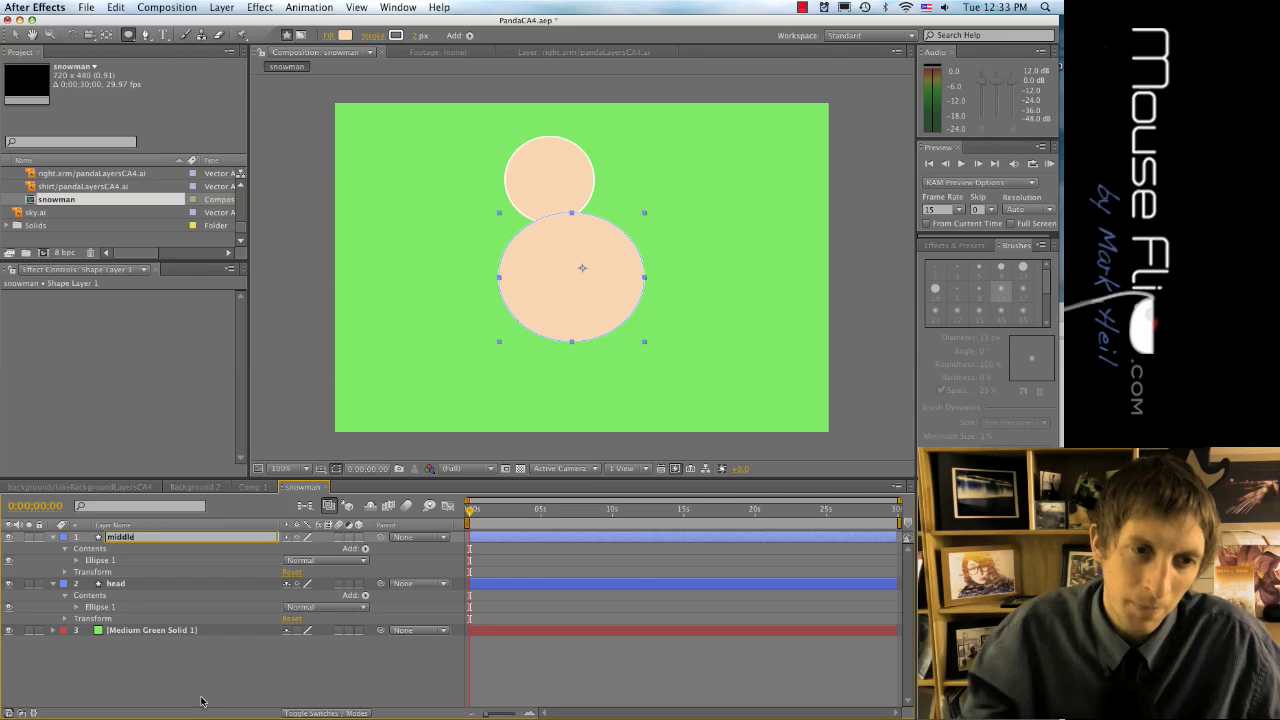
pyautogui.click(195, 674)
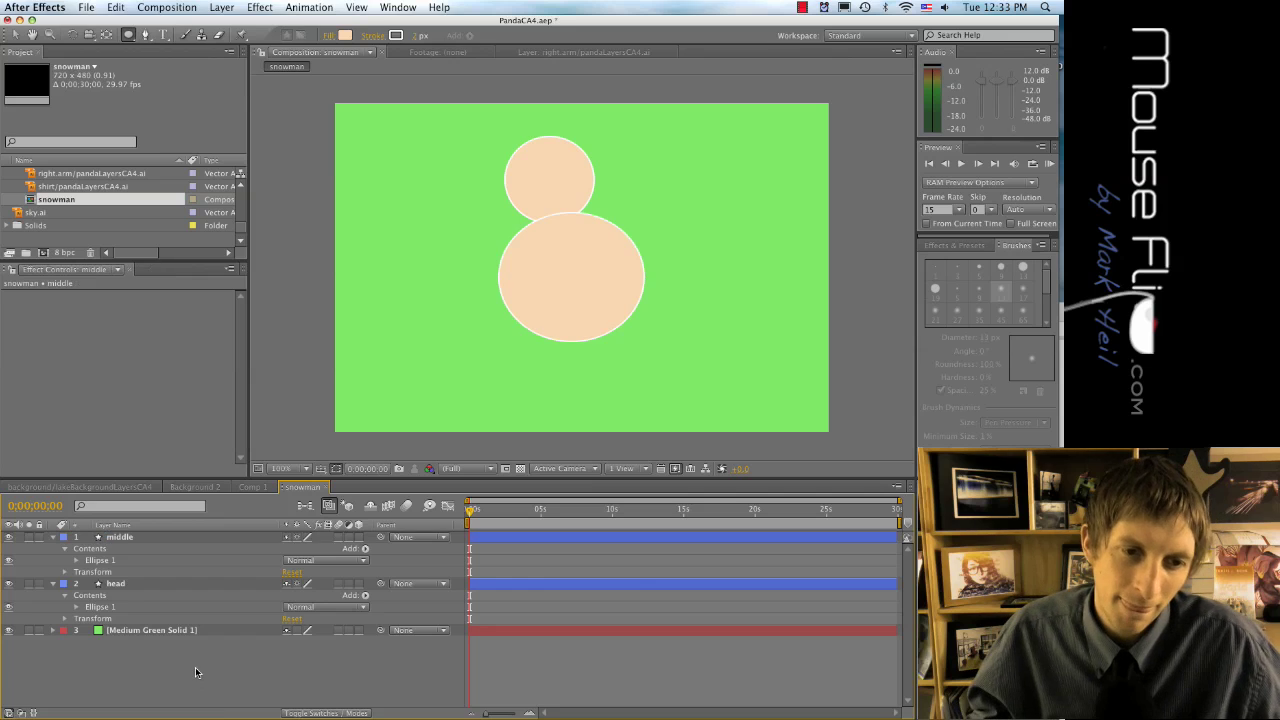
# Step: Draw a base circle below the middle on a new shape layer named 'bottom'
pyautogui.rightClick(196, 674)
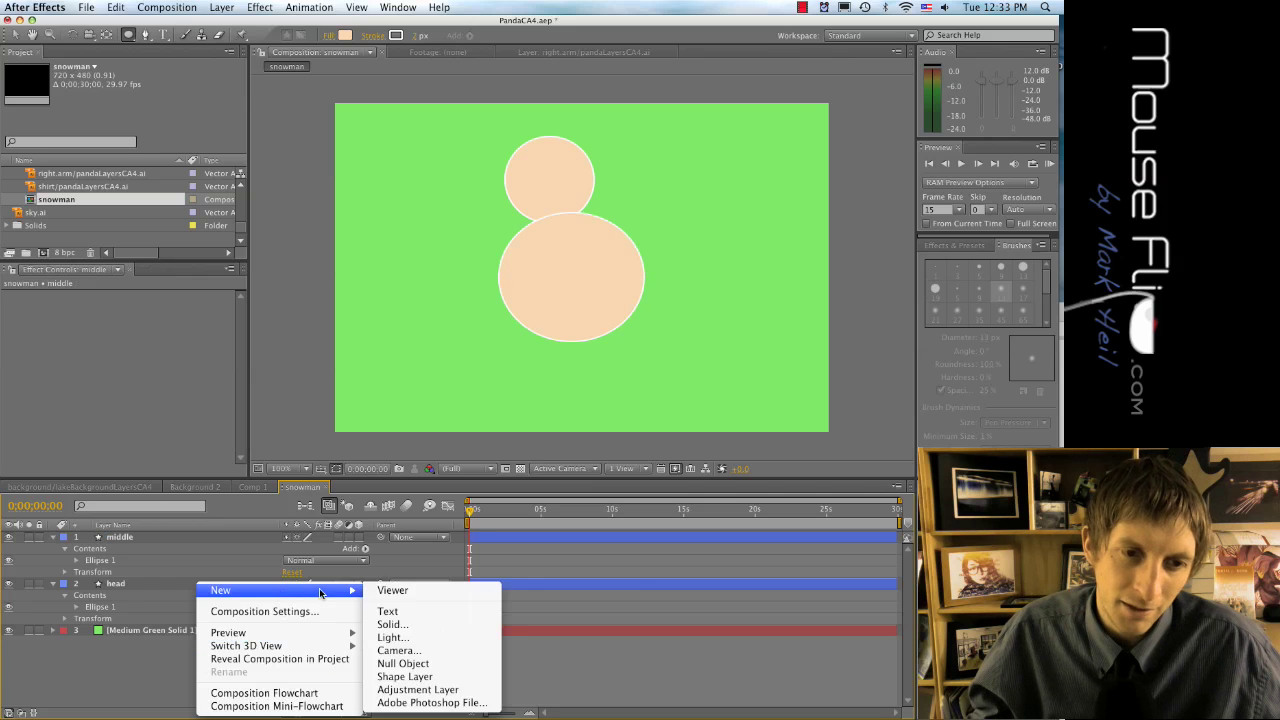
pyautogui.click(412, 677)
pyautogui.moveTo(530, 310); pyautogui.dragTo(702, 446)
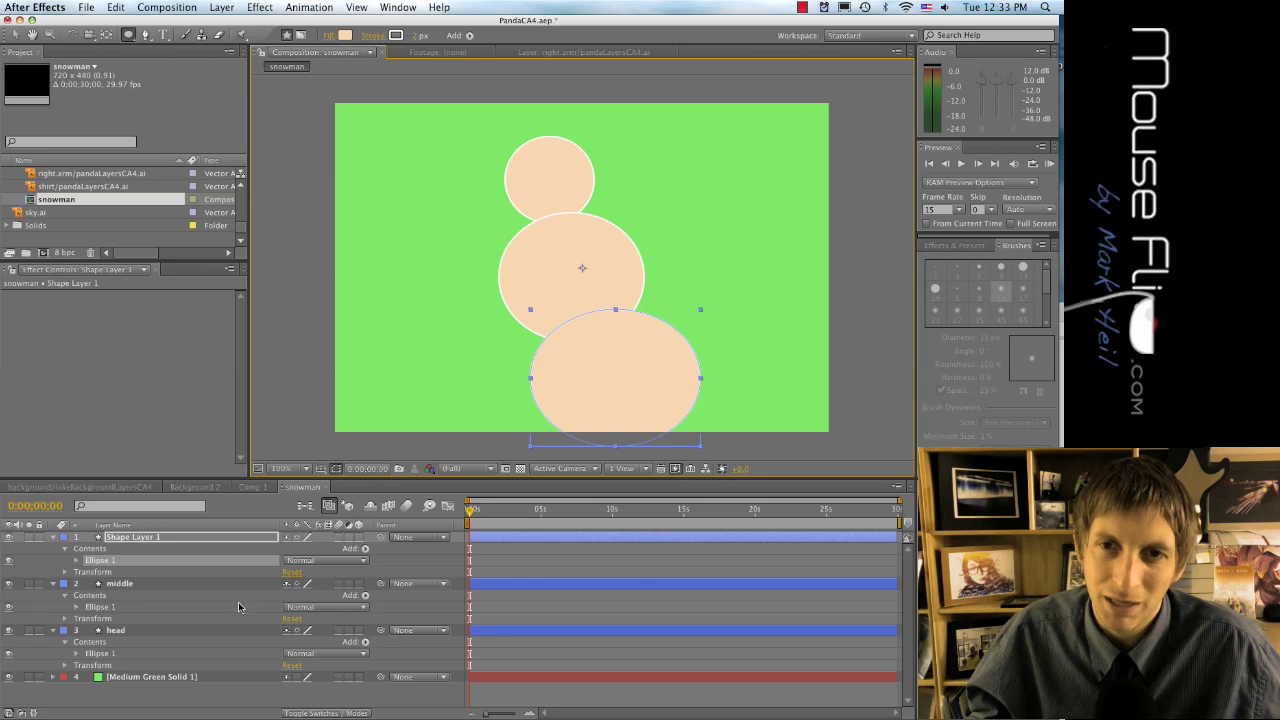
pyautogui.rightClick(142, 540)
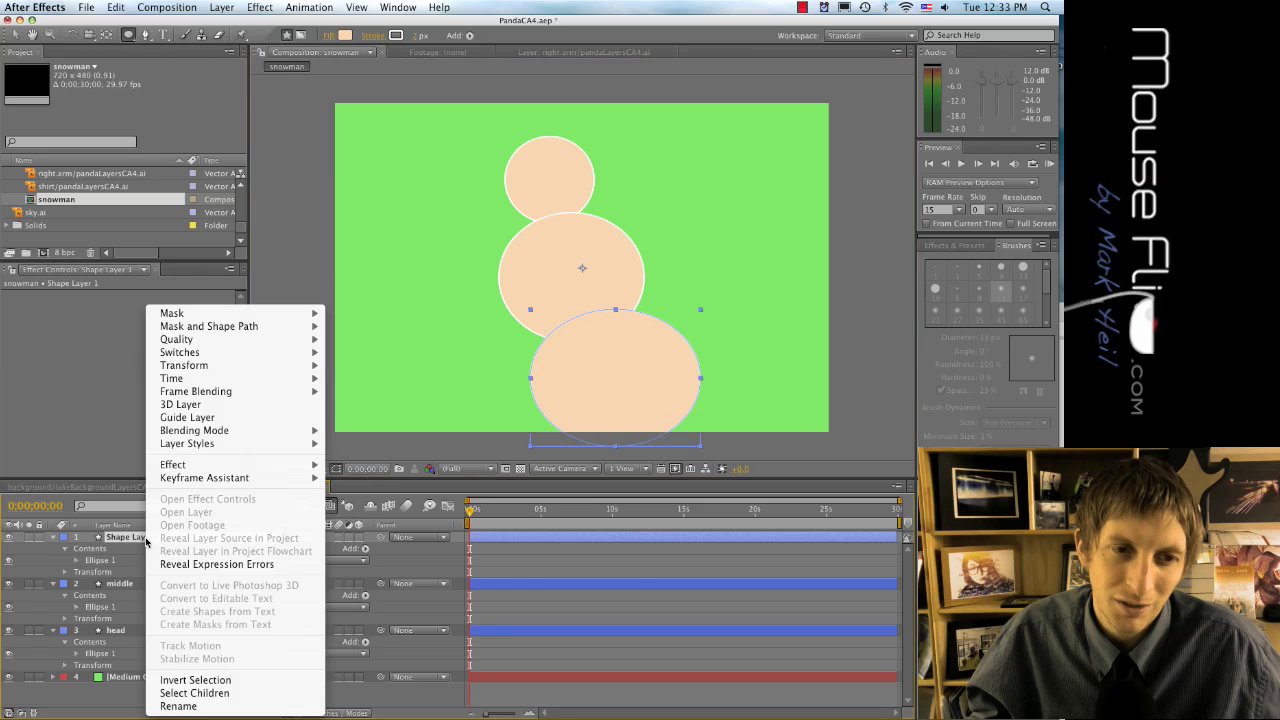
pyautogui.click(180, 706)
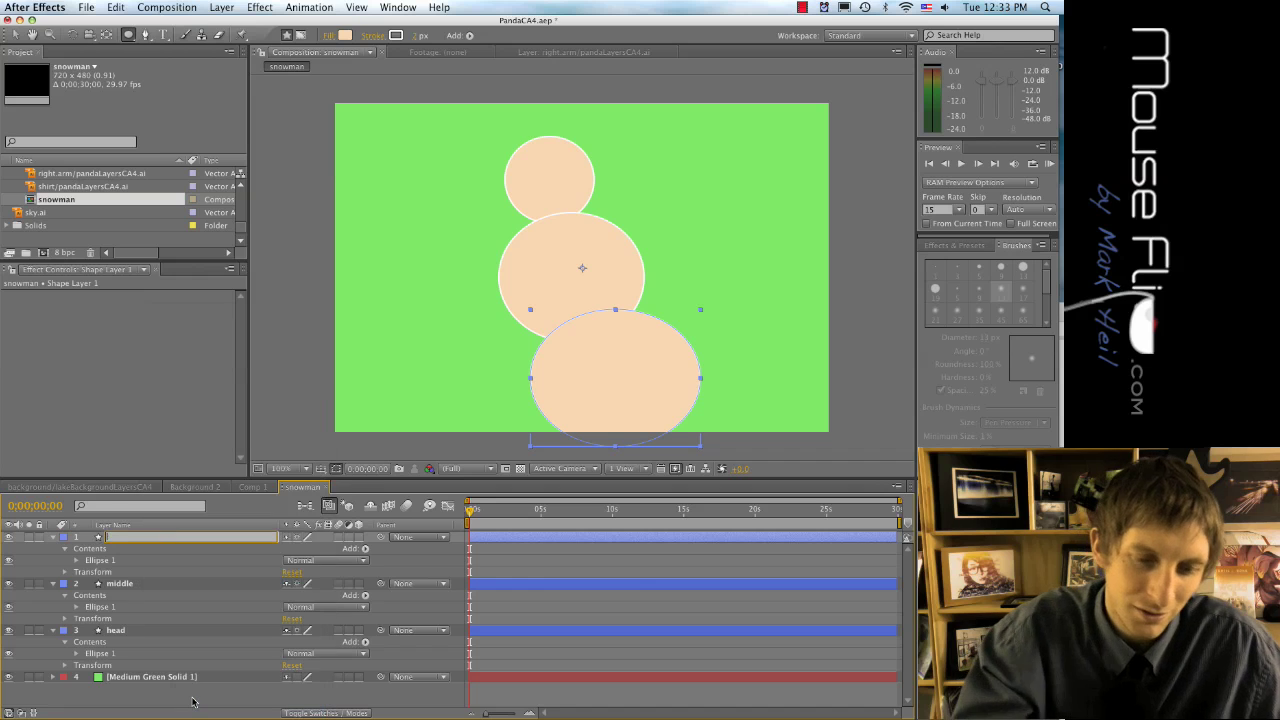
pyautogui.write('bo')
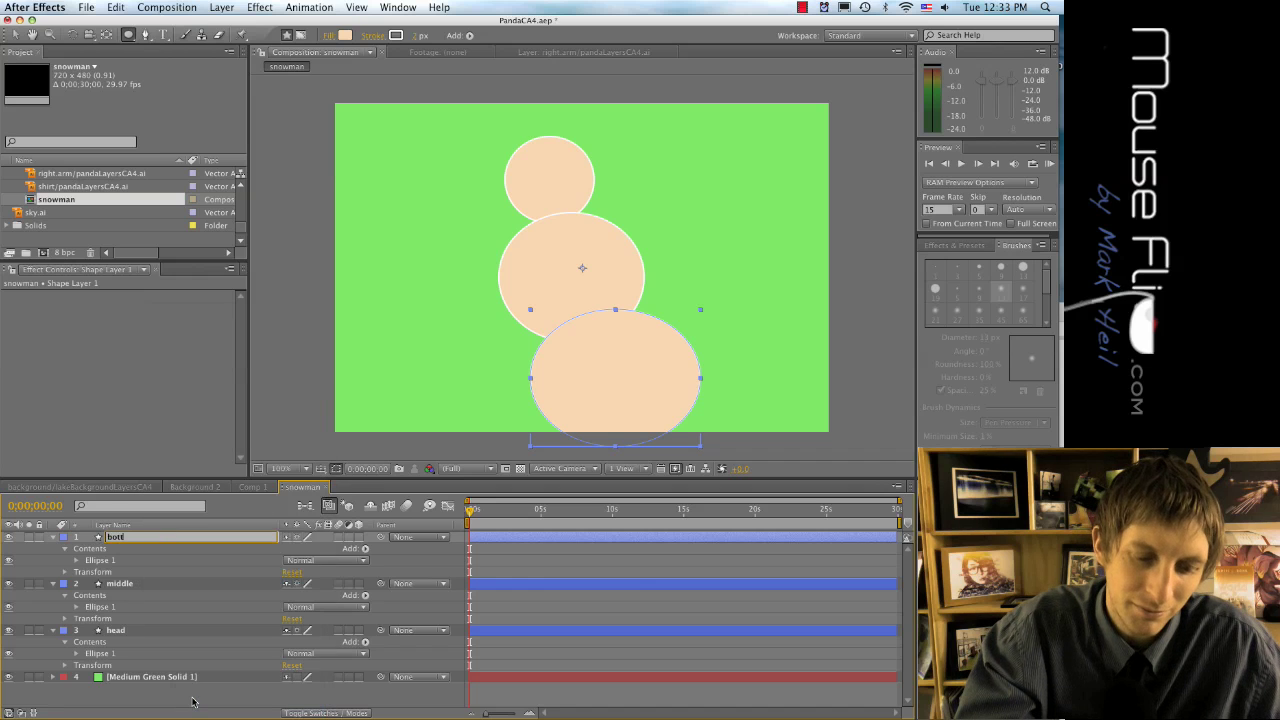
pyautogui.write('ttom')
pyautogui.press('Return')
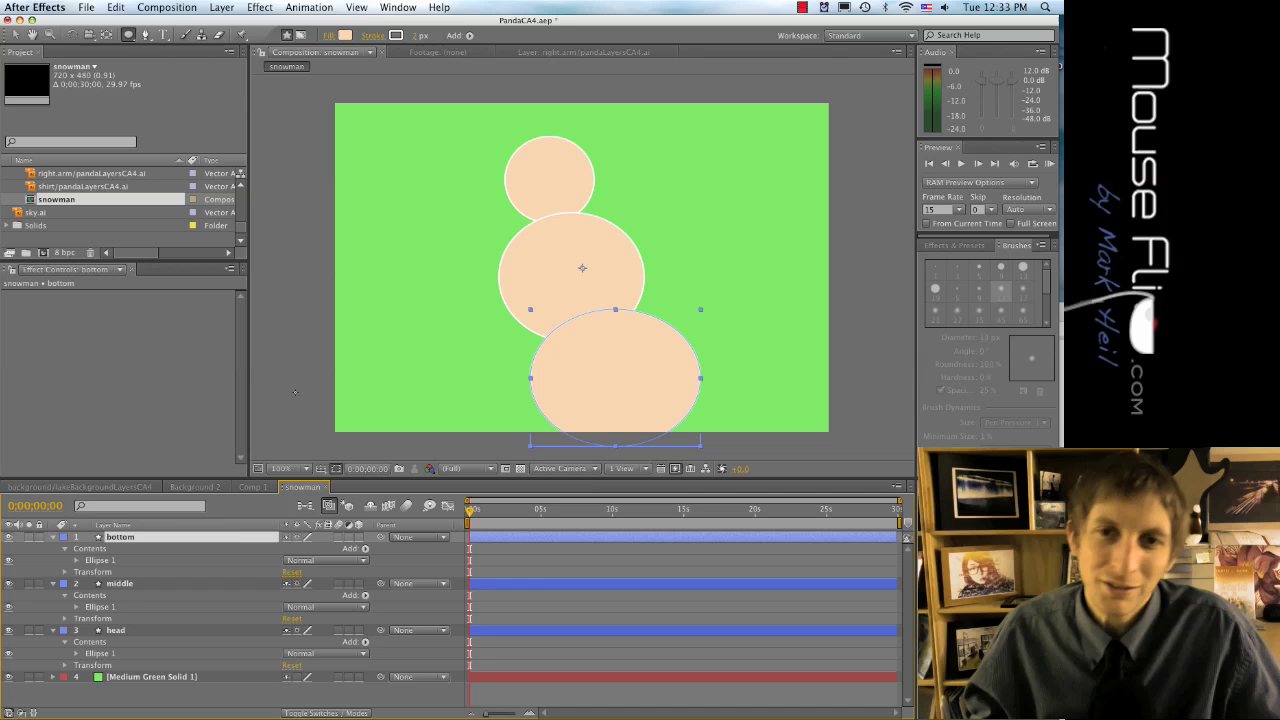
# Step: Add a second ellipse to the bottom layer, then dismiss the new-layer menu
pyautogui.click(295, 378)
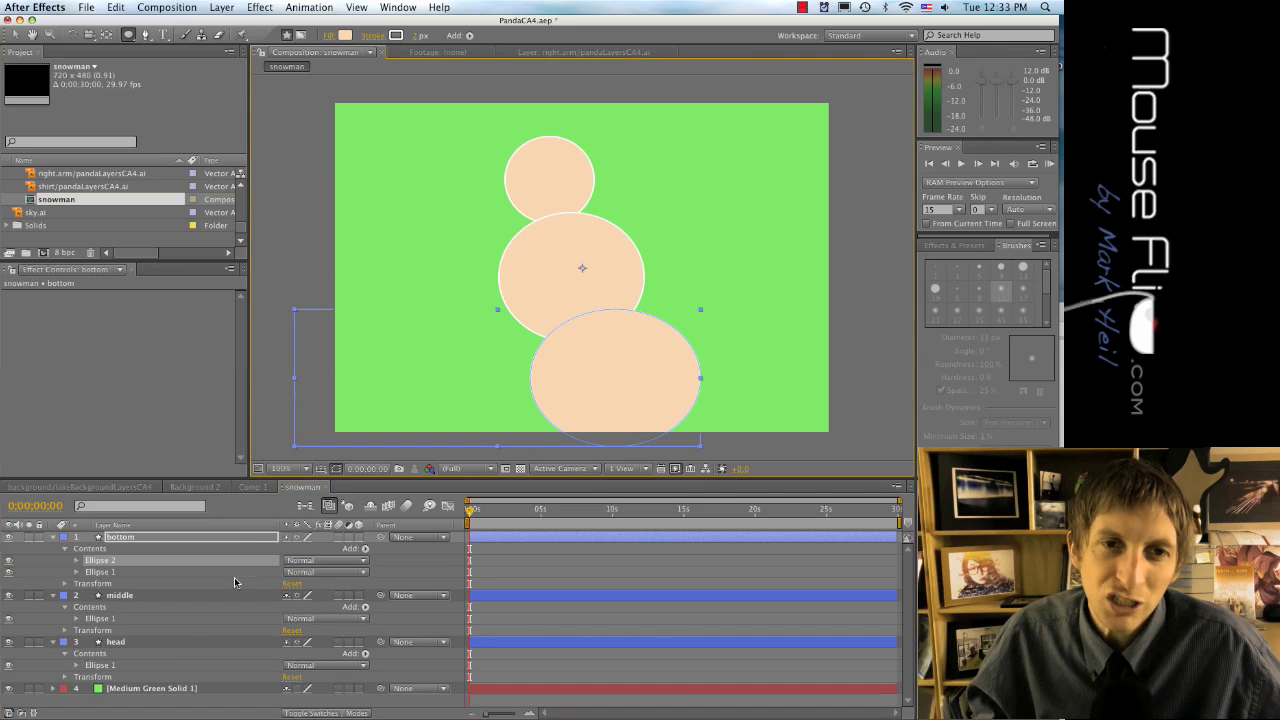
pyautogui.rightClick(398, 570)
pyautogui.moveTo(445, 580)
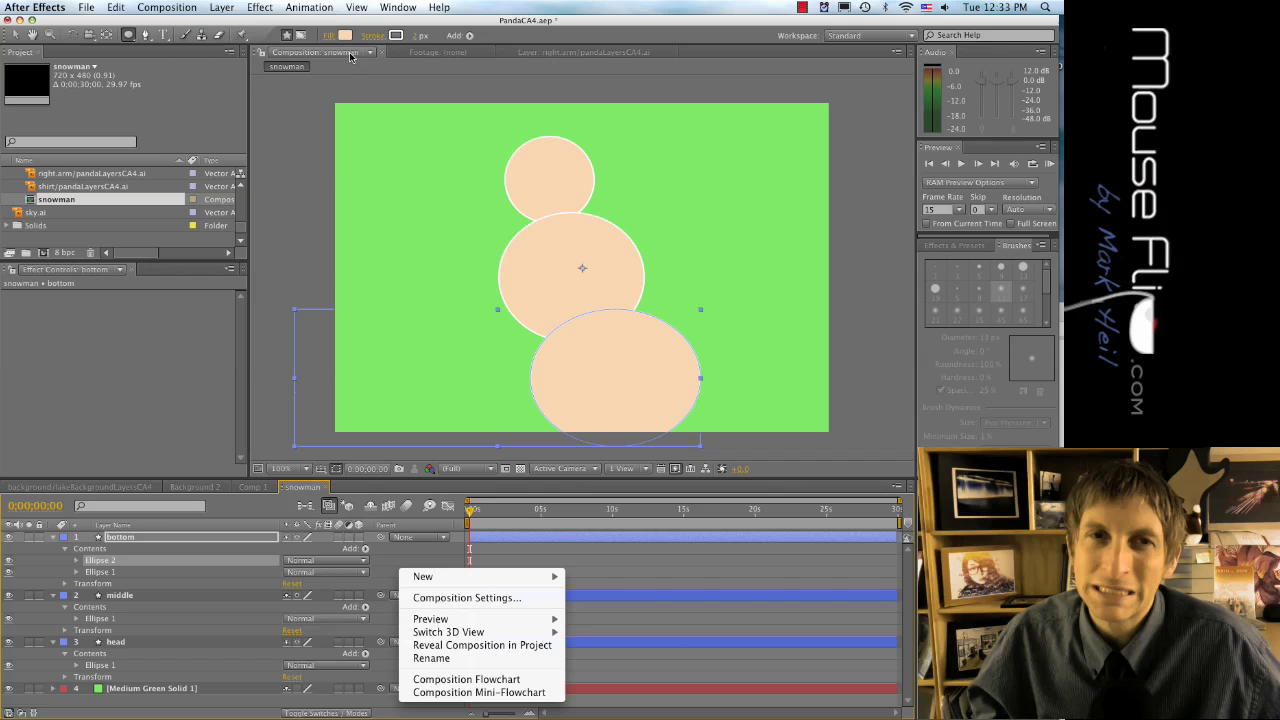
pyautogui.press('Escape')
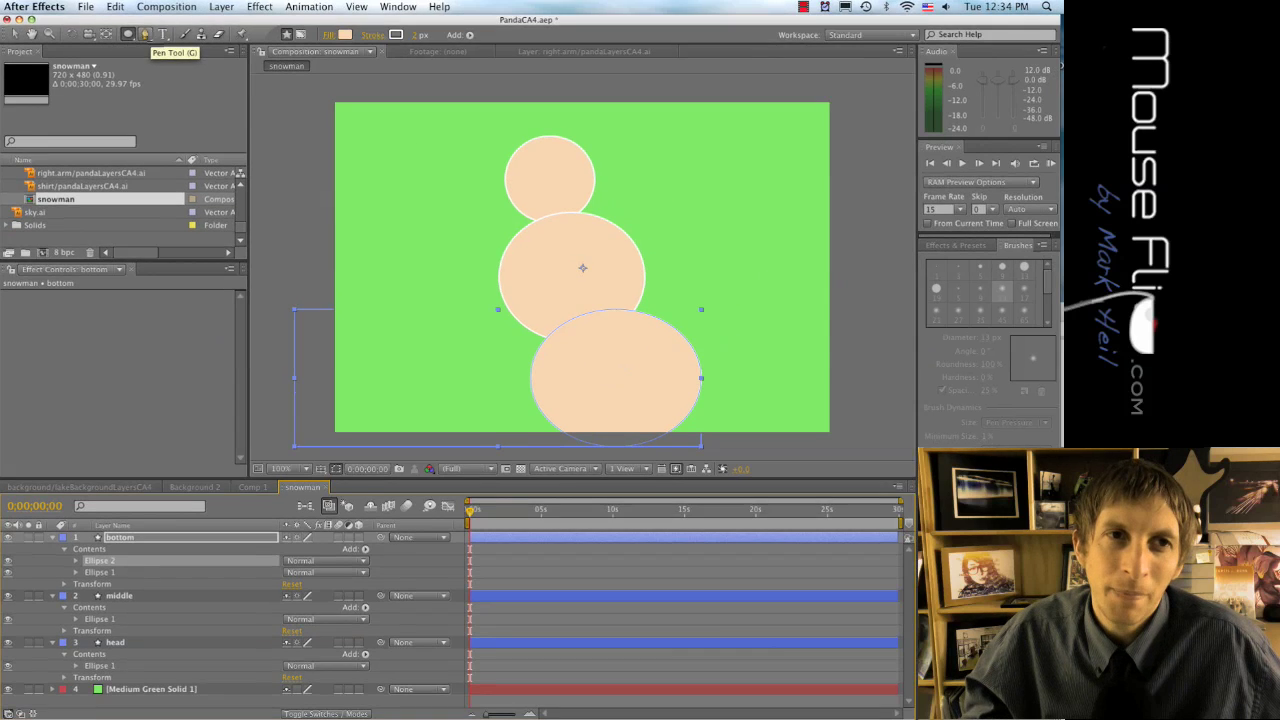
# Step: Draw a closed triangular nose beside the head with the Pen tool
pyautogui.click(135, 45)
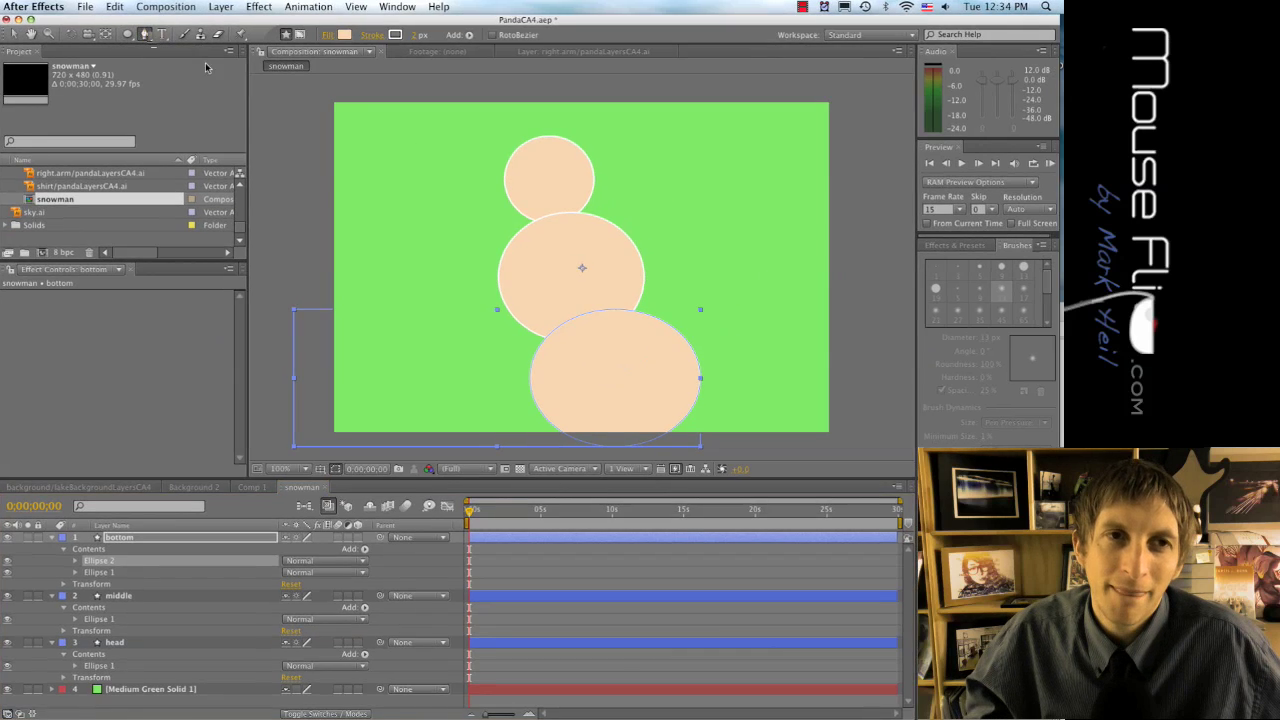
pyautogui.click(500, 180)
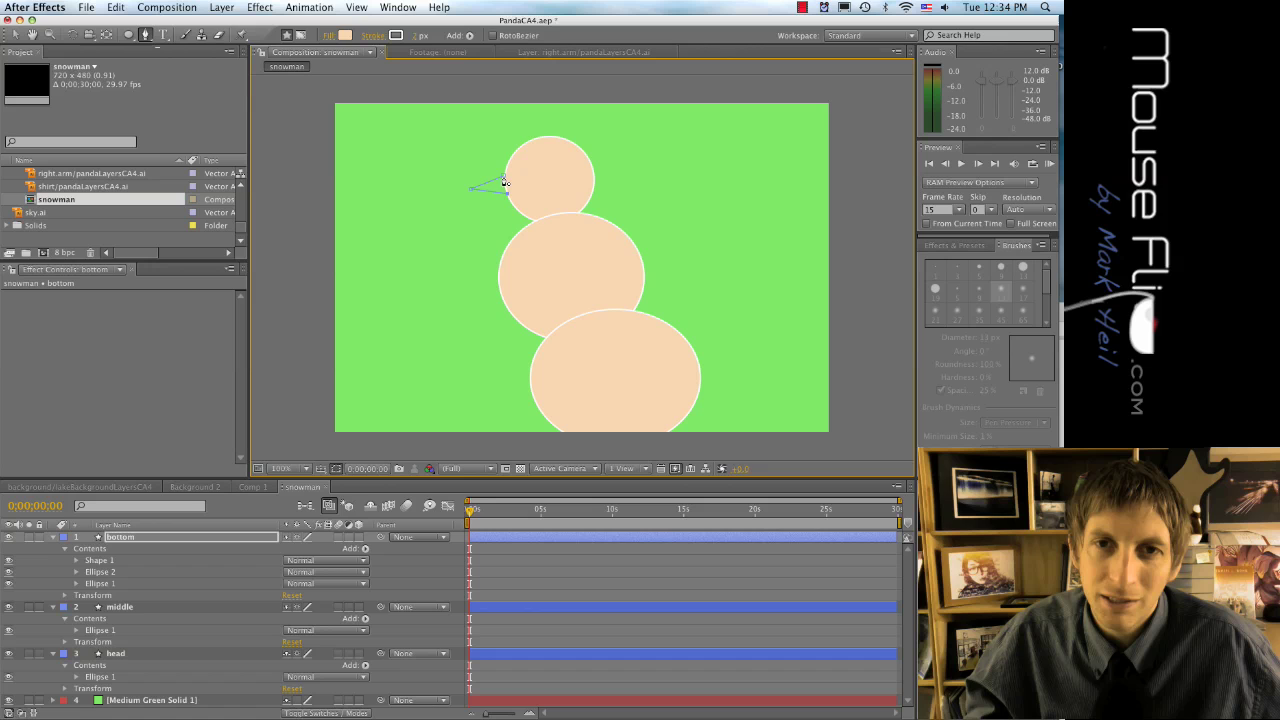
pyautogui.click(504, 180)
# Step: Fill the nose bright orange F67F00, leaving the stroke colour unchanged
pyautogui.click(345, 36)
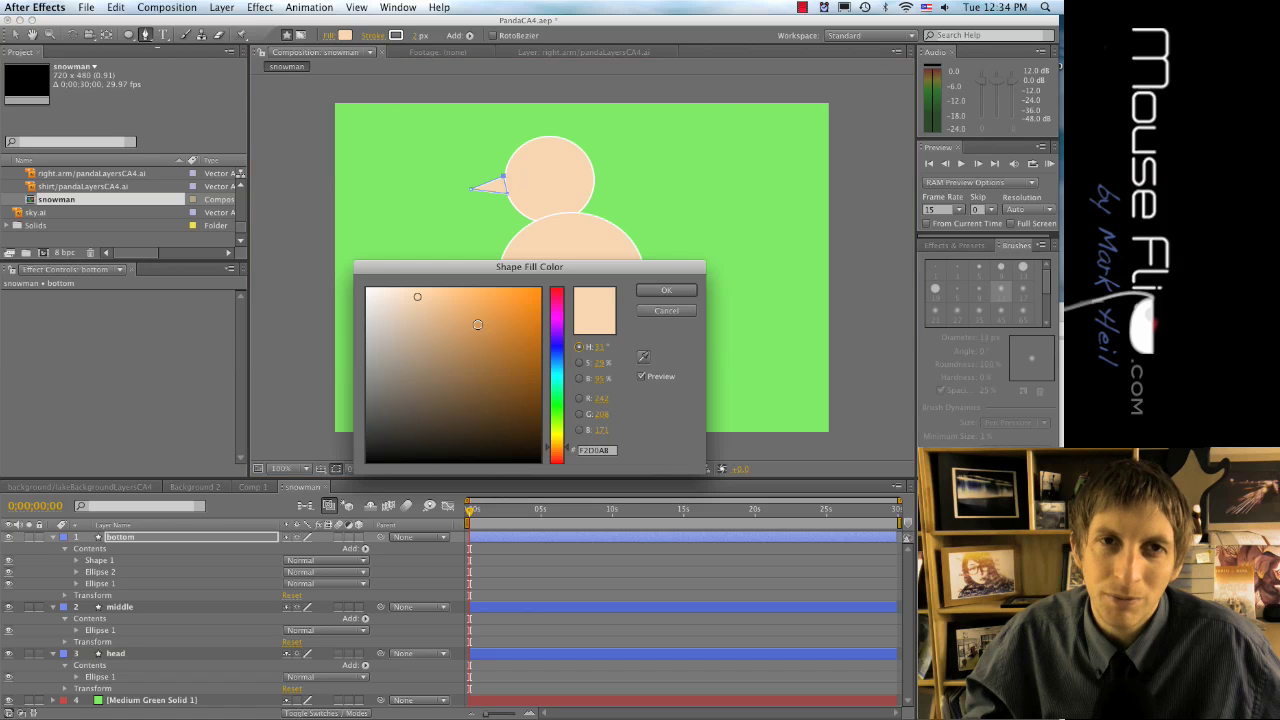
pyautogui.moveTo(477, 324)
pyautogui.mouseDown()
pyautogui.moveTo(523, 366)
pyautogui.moveTo(546, 294)
pyautogui.mouseUp()
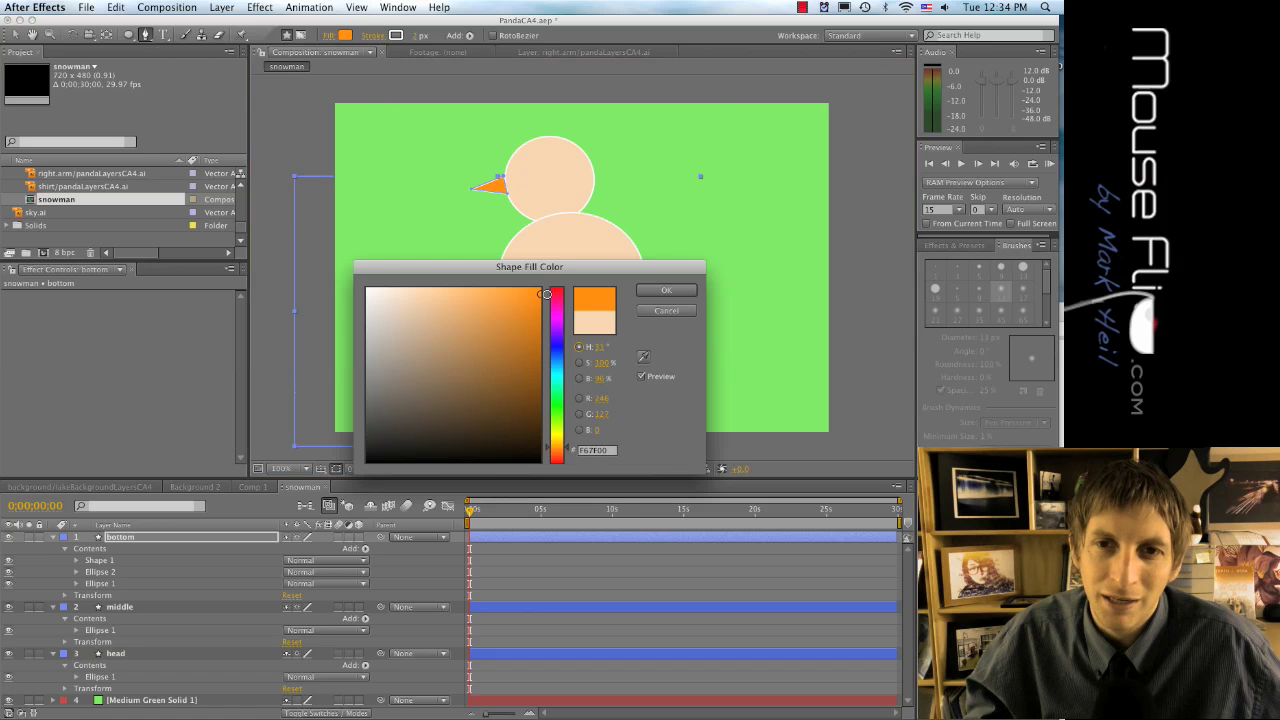
pyautogui.click(665, 290)
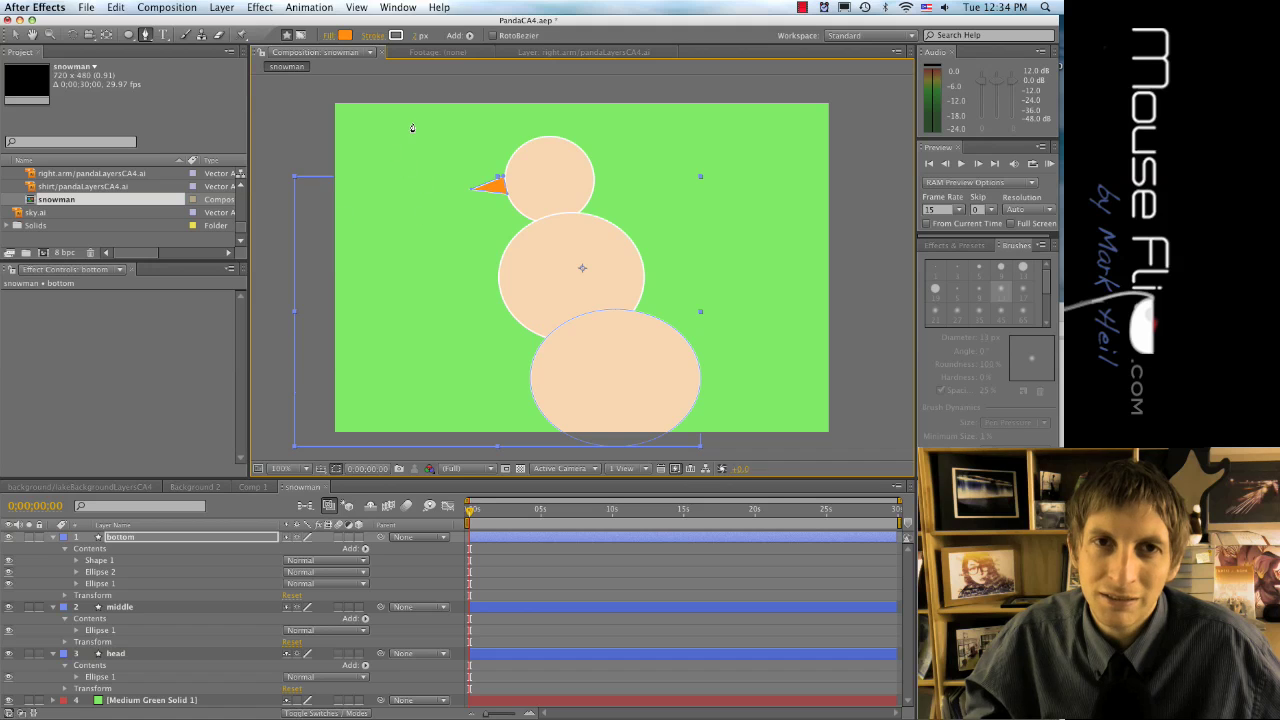
pyautogui.click(397, 36)
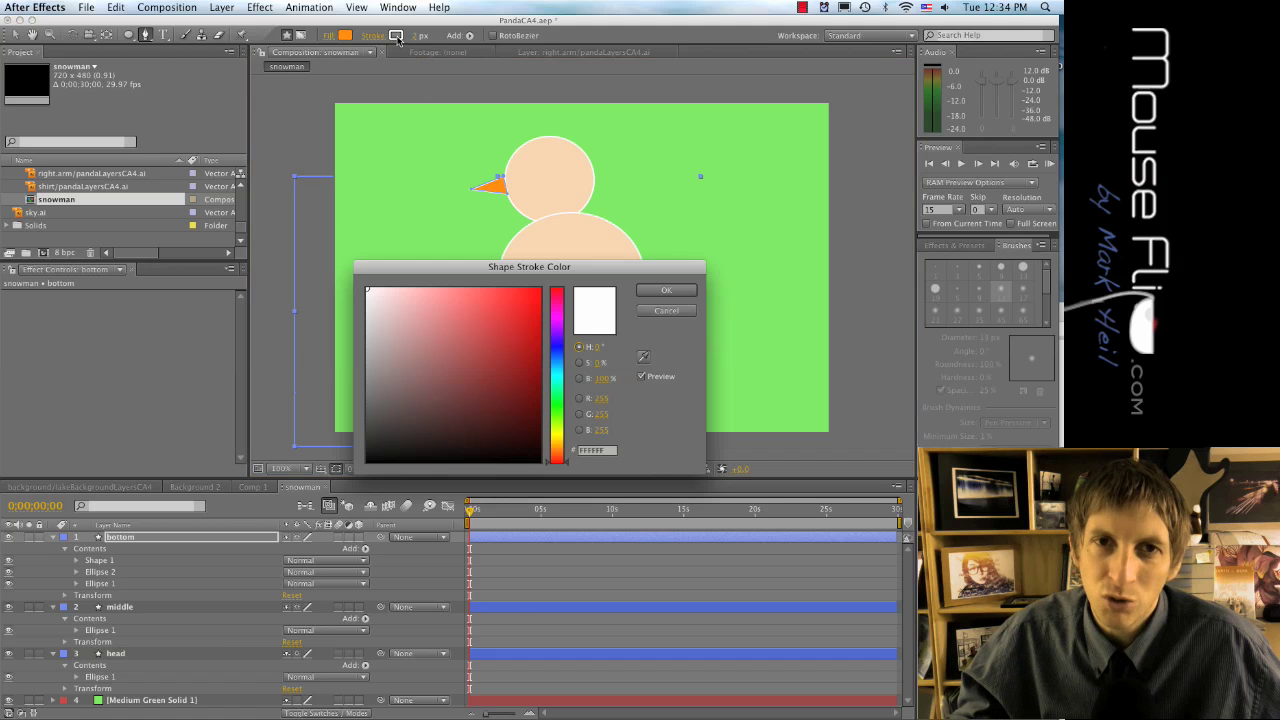
pyautogui.click(666, 310)
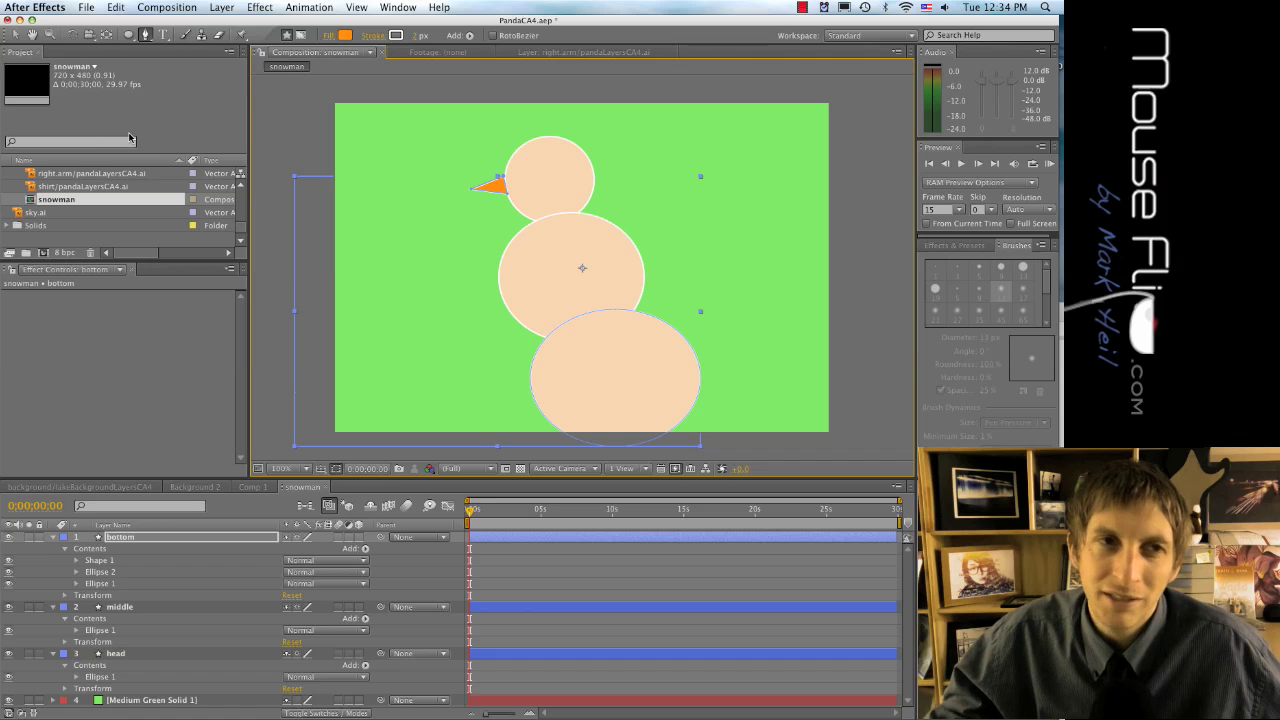
pyautogui.click(357, 177)
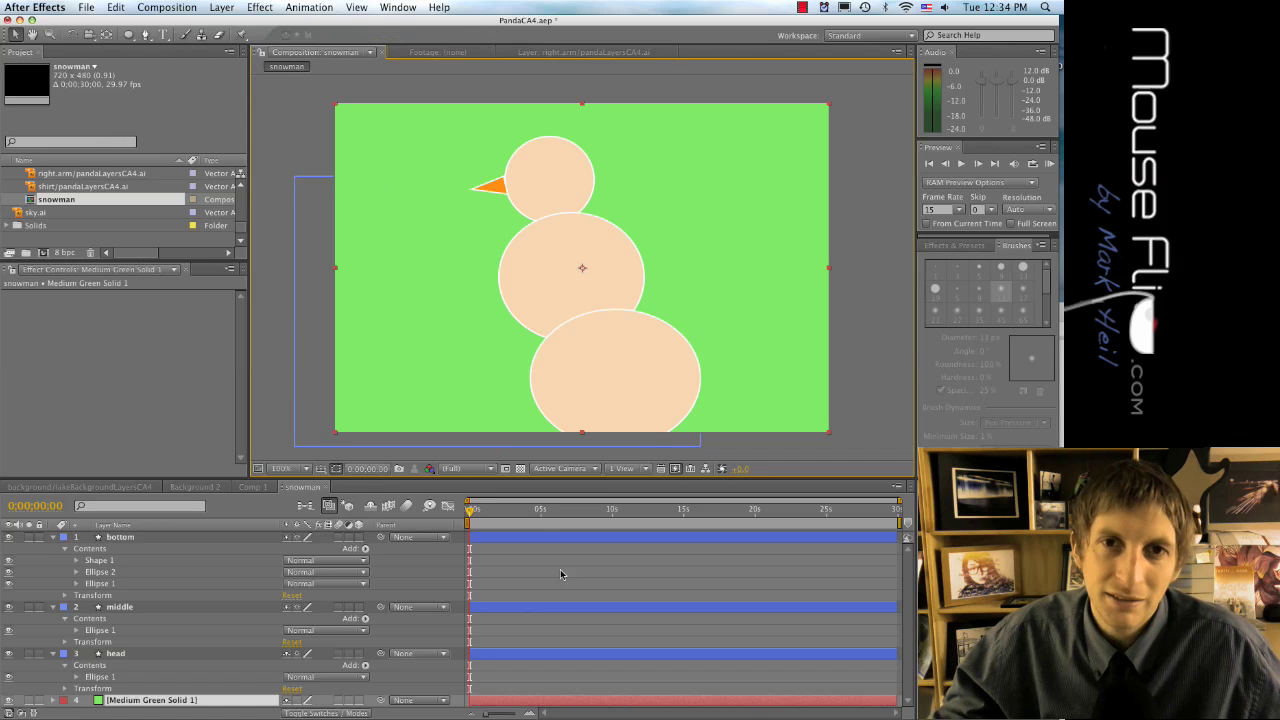
pyautogui.click(269, 403)
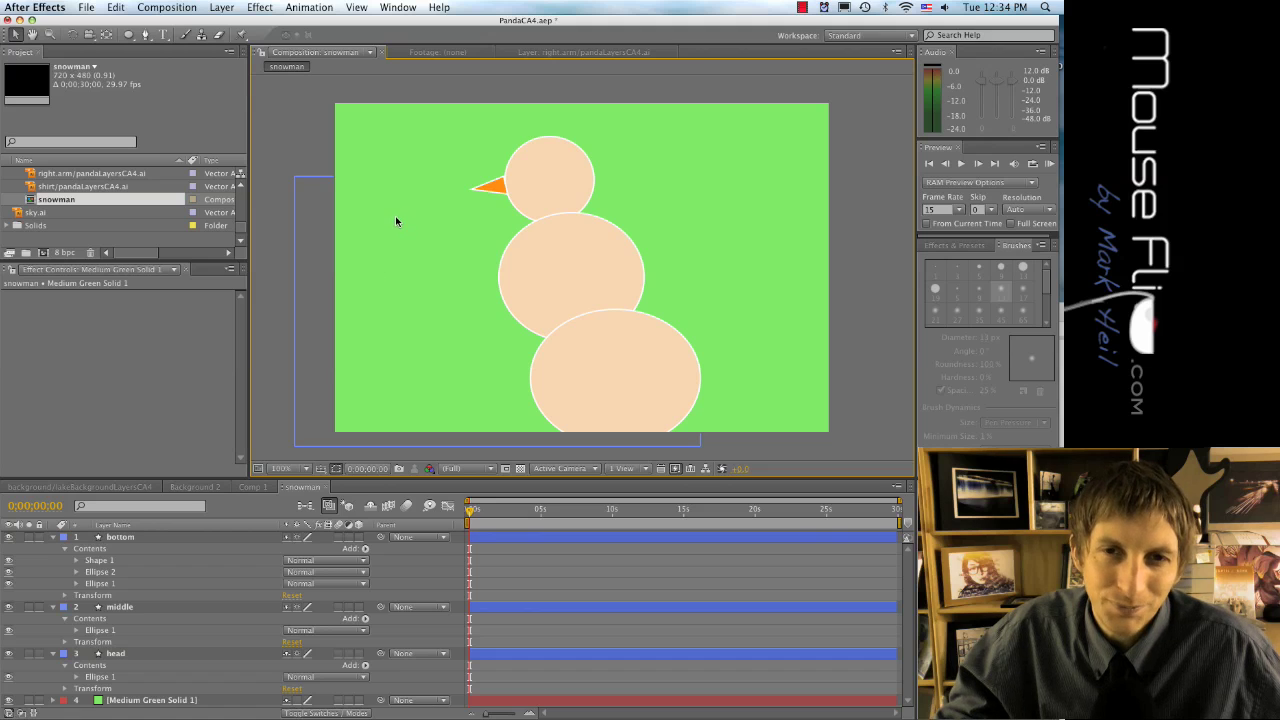
# Step: Draw a small eye ellipse on the head on a new shape layer
pyautogui.rightClick(298, 600)
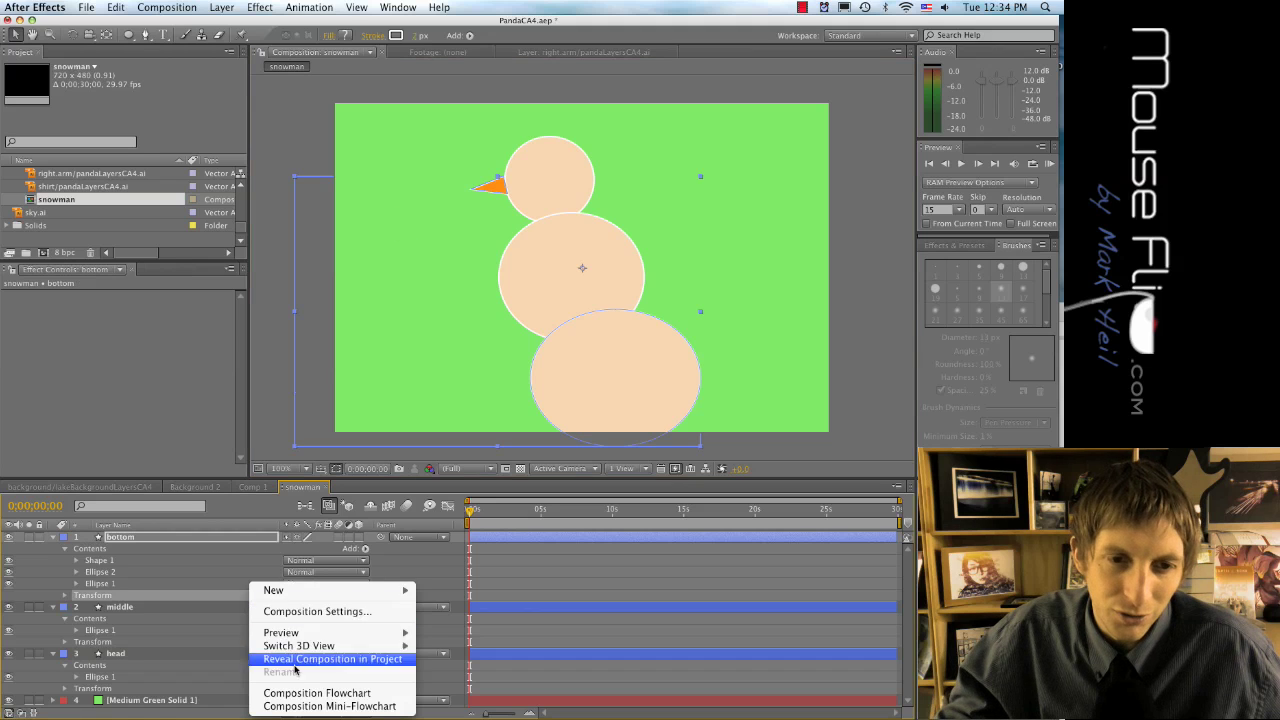
pyautogui.moveTo(342, 598)
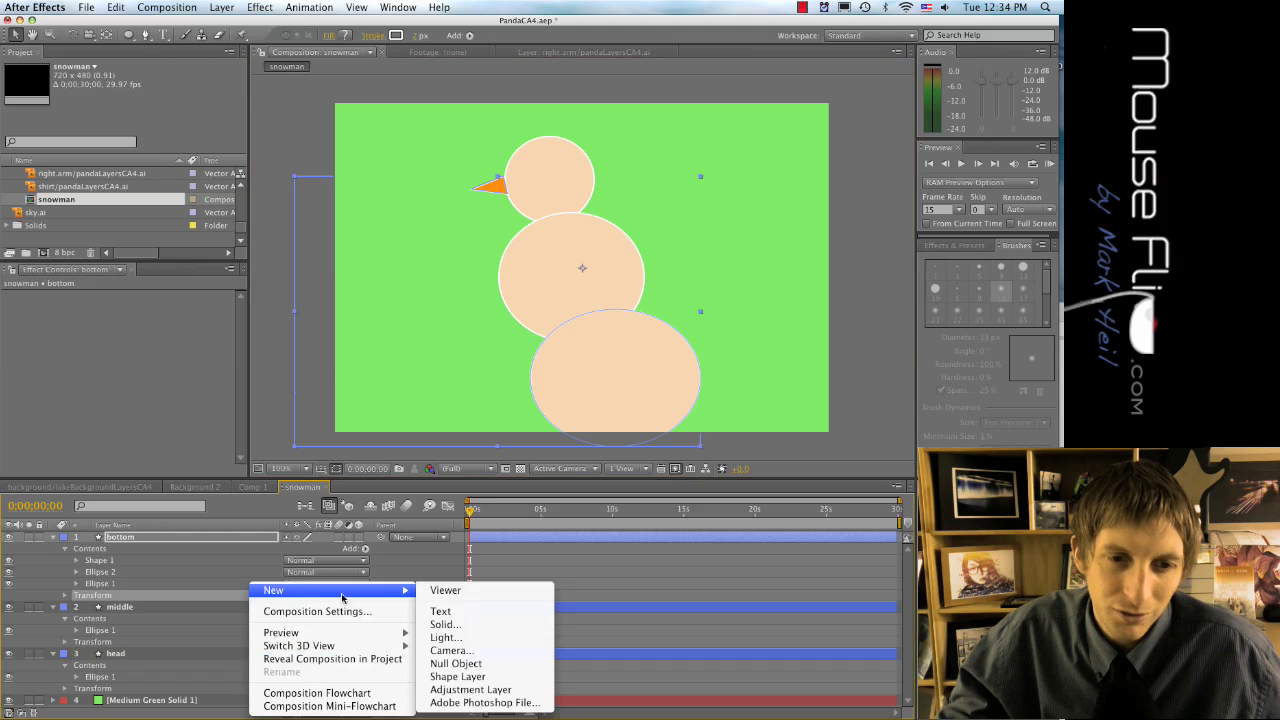
pyautogui.click(457, 676)
pyautogui.moveTo(527, 161); pyautogui.dragTo(538, 171)
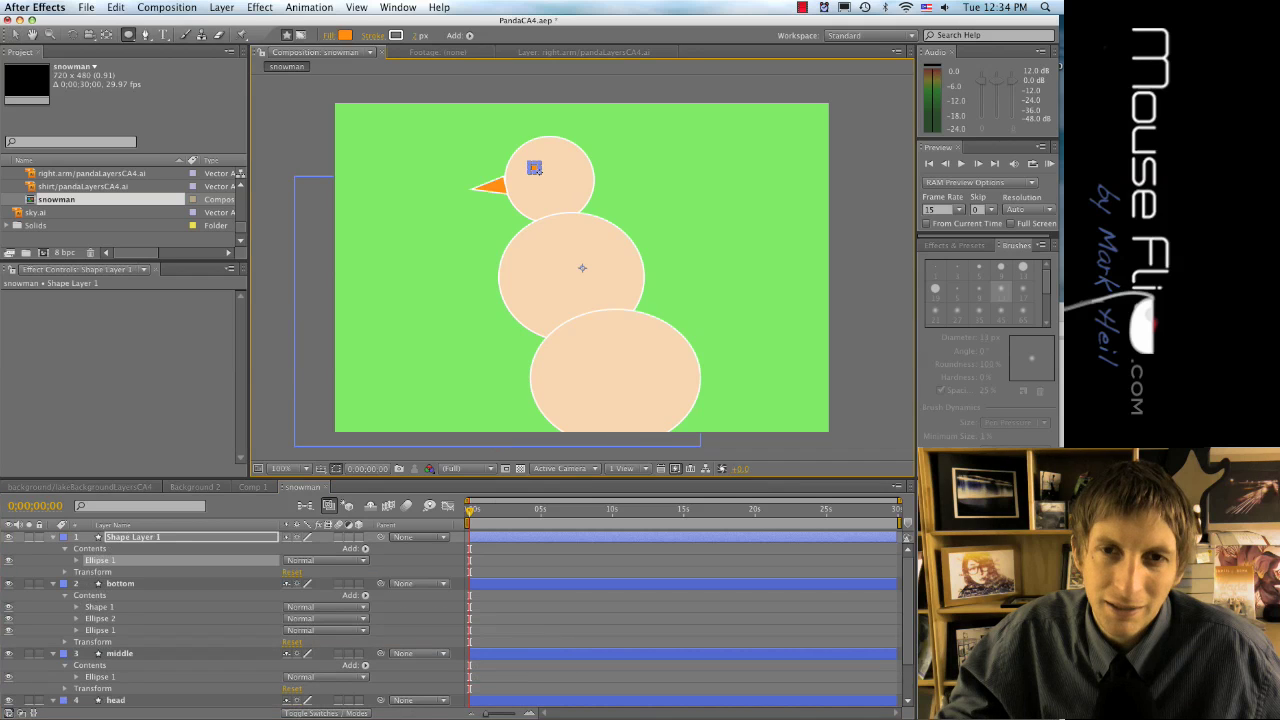
# Step: Add another empty shape layer on top and pick the Brush tool
pyautogui.rightClick(191, 585)
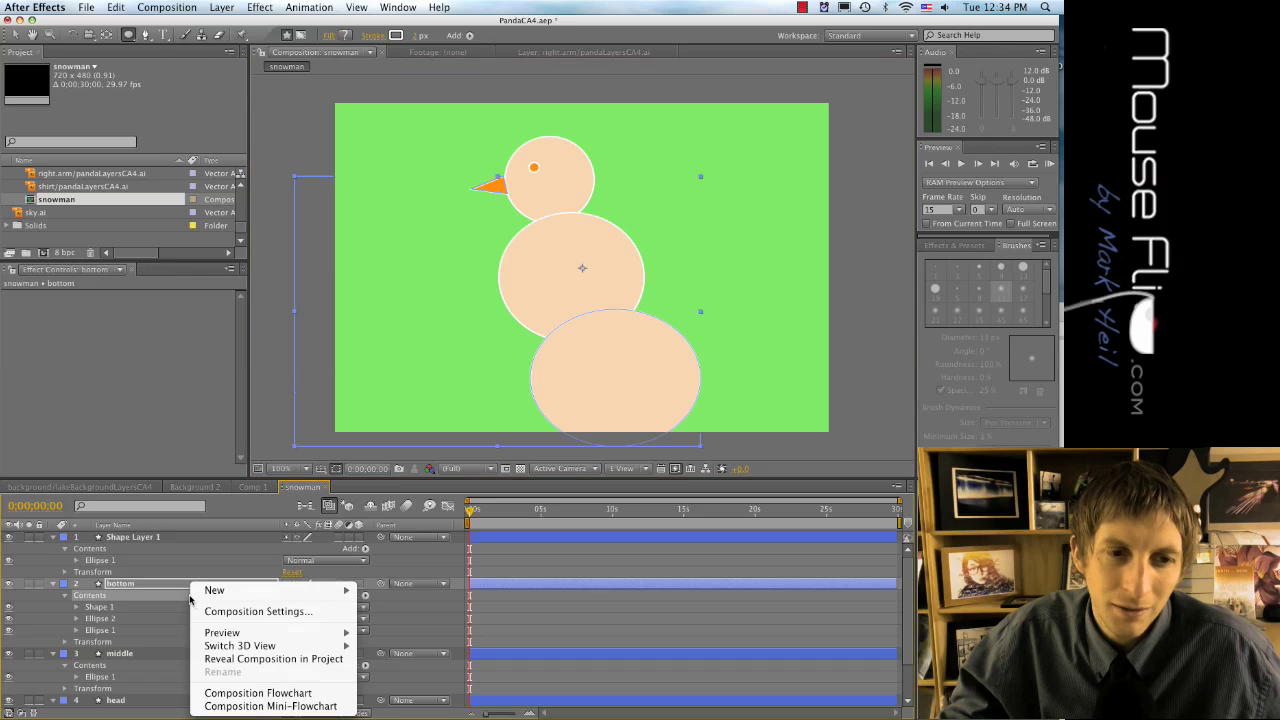
pyautogui.moveTo(275, 590)
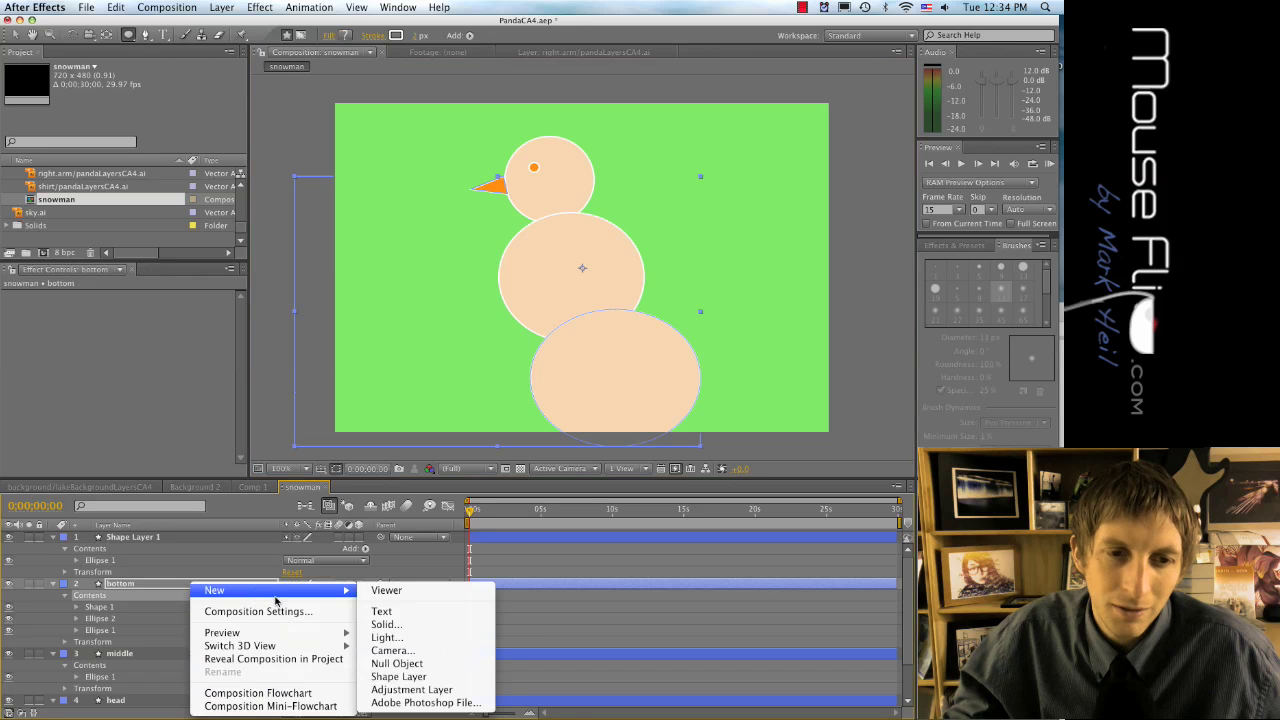
pyautogui.click(400, 676)
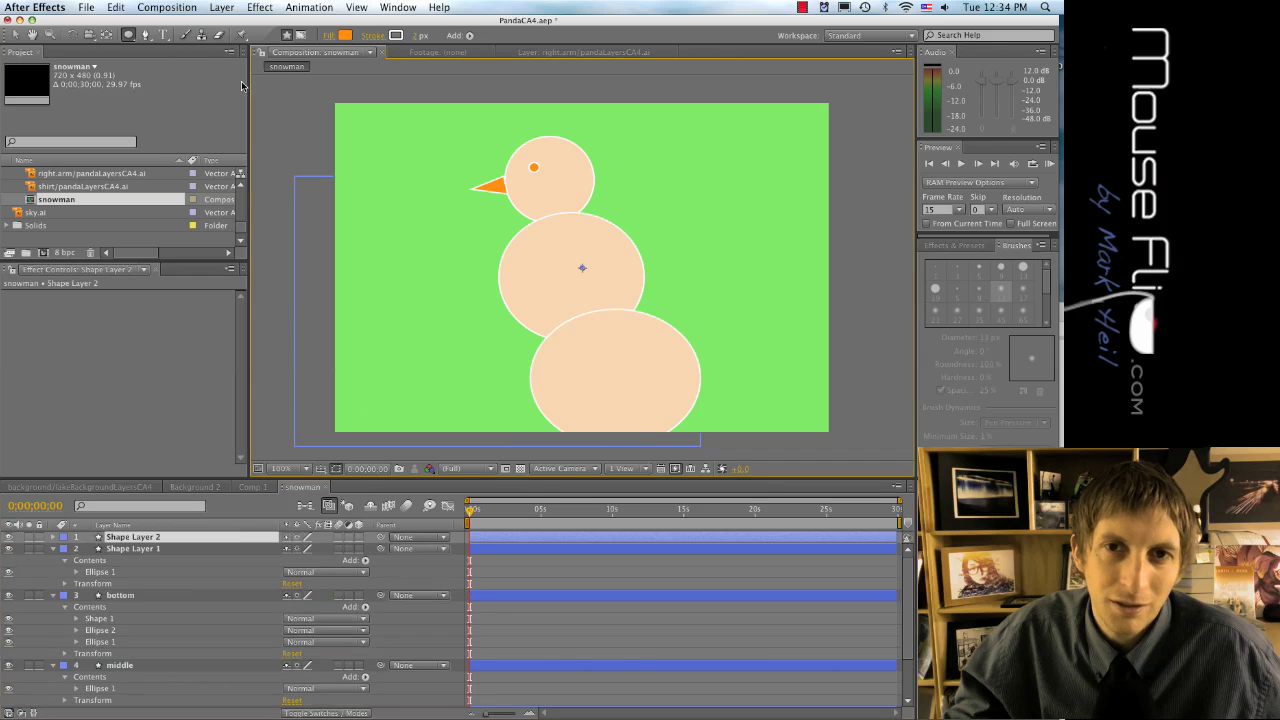
pyautogui.click(186, 36)
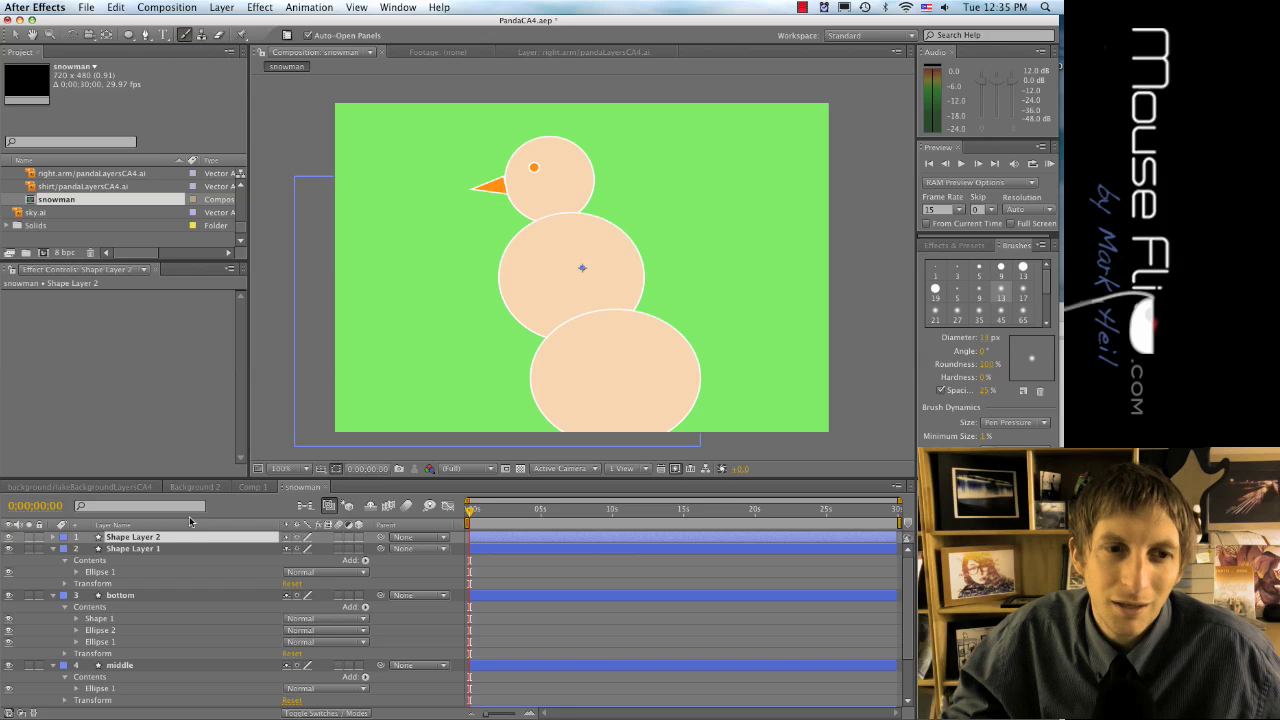
# Step: Dismiss the paint tools warning and draw a thin ellipse arm left from the middle circle
pyautogui.click(174, 541)
pyautogui.click(446, 337)
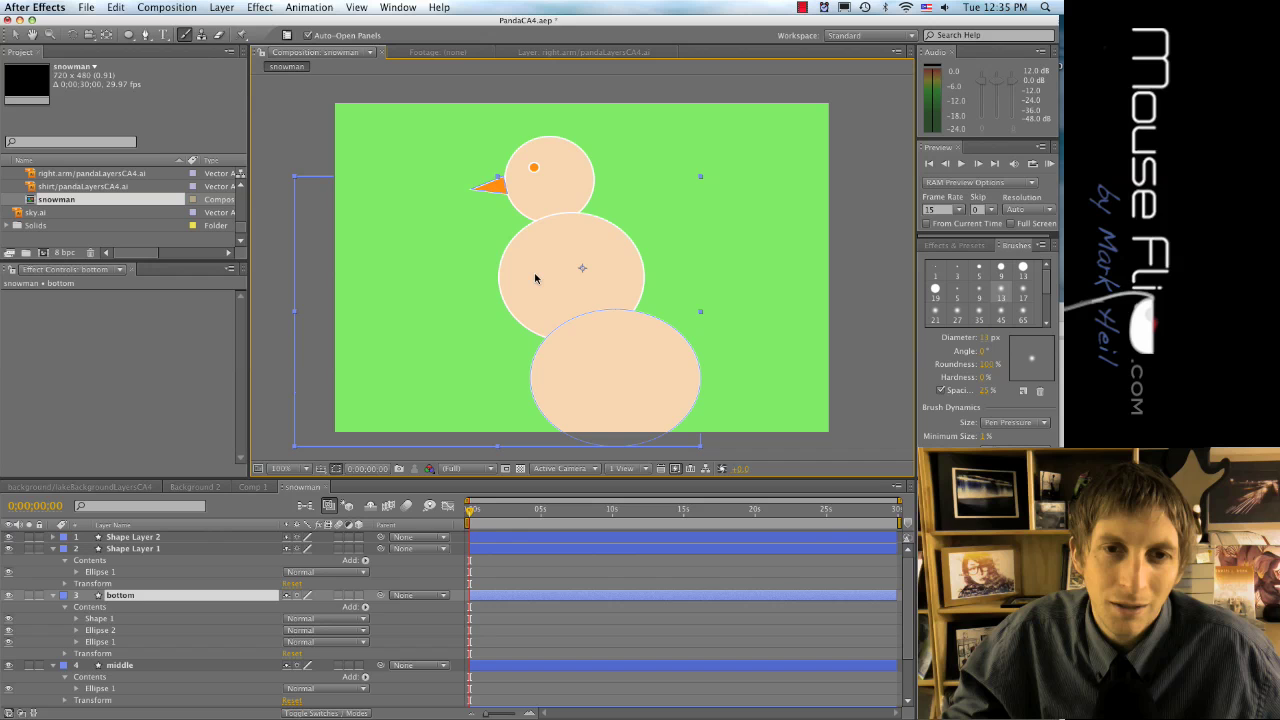
pyautogui.click(543, 282)
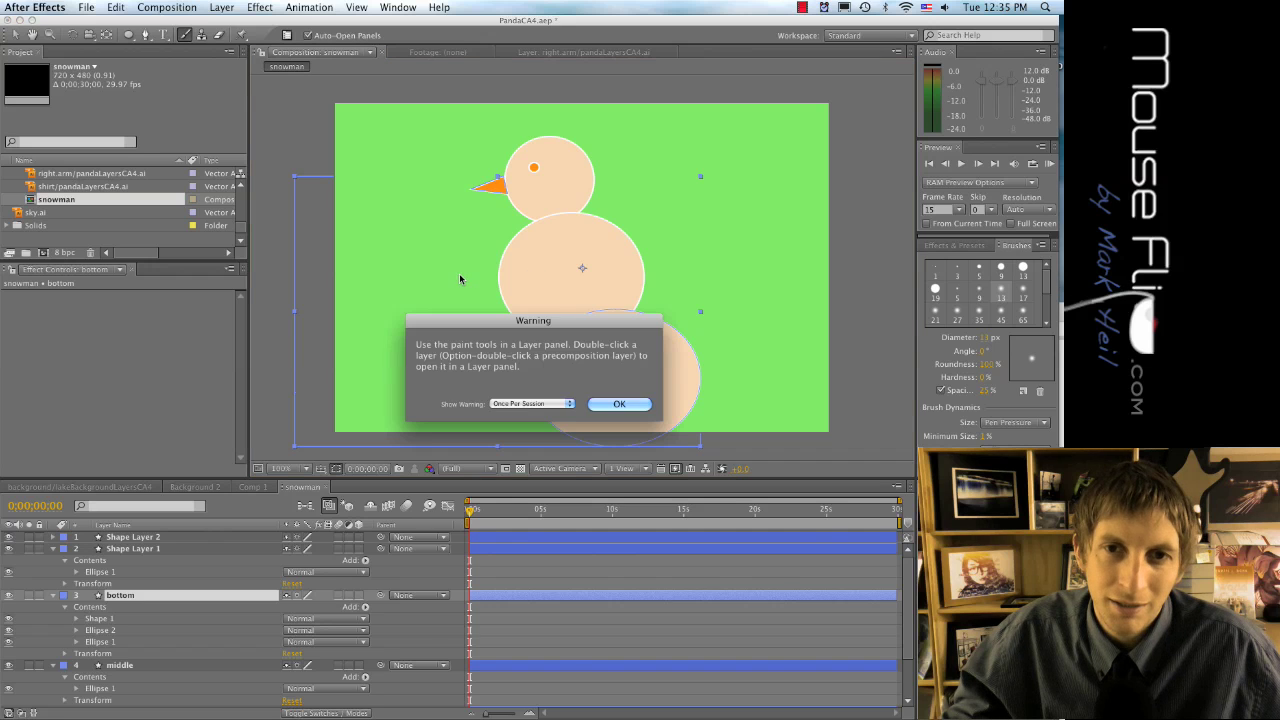
pyautogui.click(612, 406)
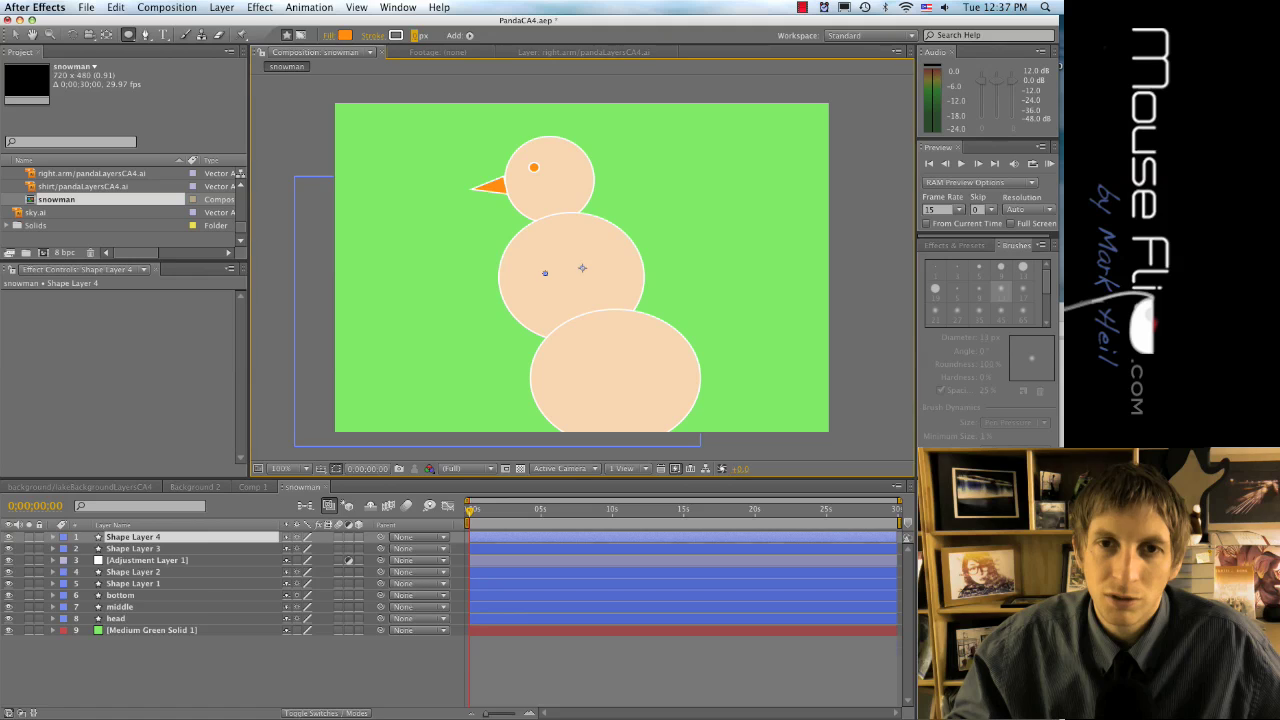
pyautogui.moveTo(545, 272); pyautogui.dragTo(455, 274)
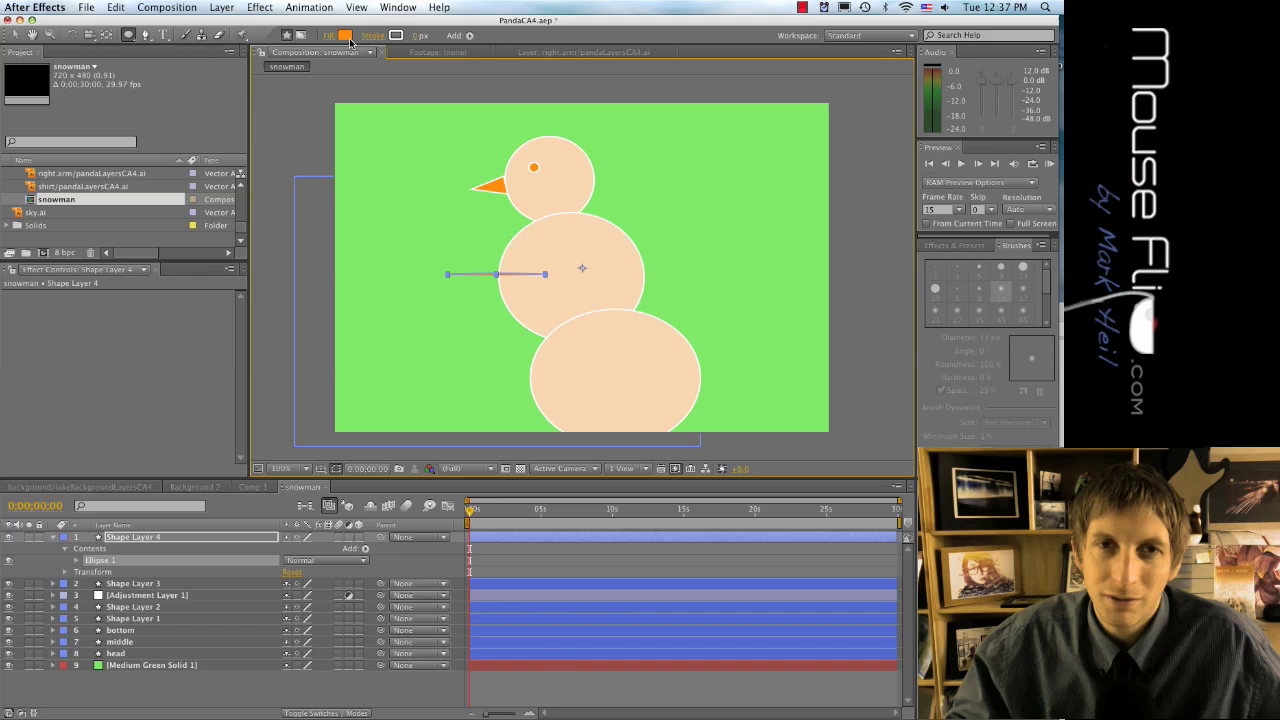
pyautogui.click(140, 341)
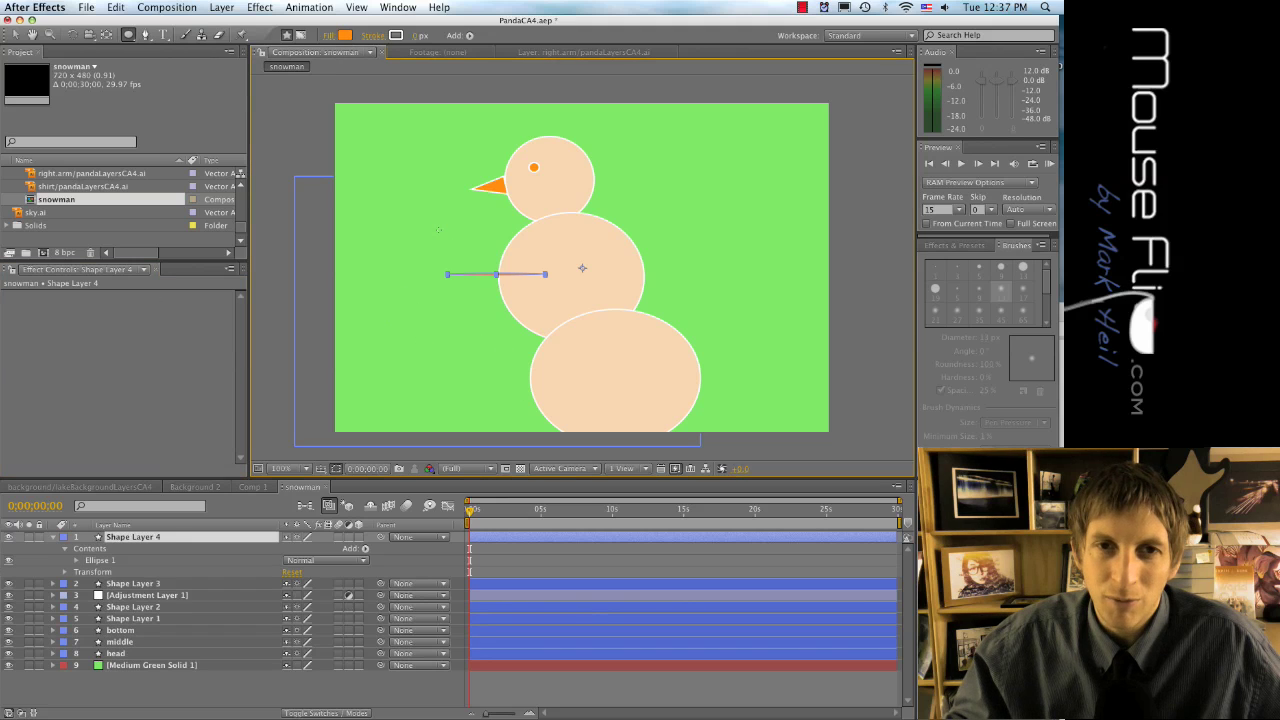
# Step: Add a small ellipse at the arm's left end on a new shape layer, then collapse Shape Layers 4 and 5
pyautogui.rightClick(331, 701)
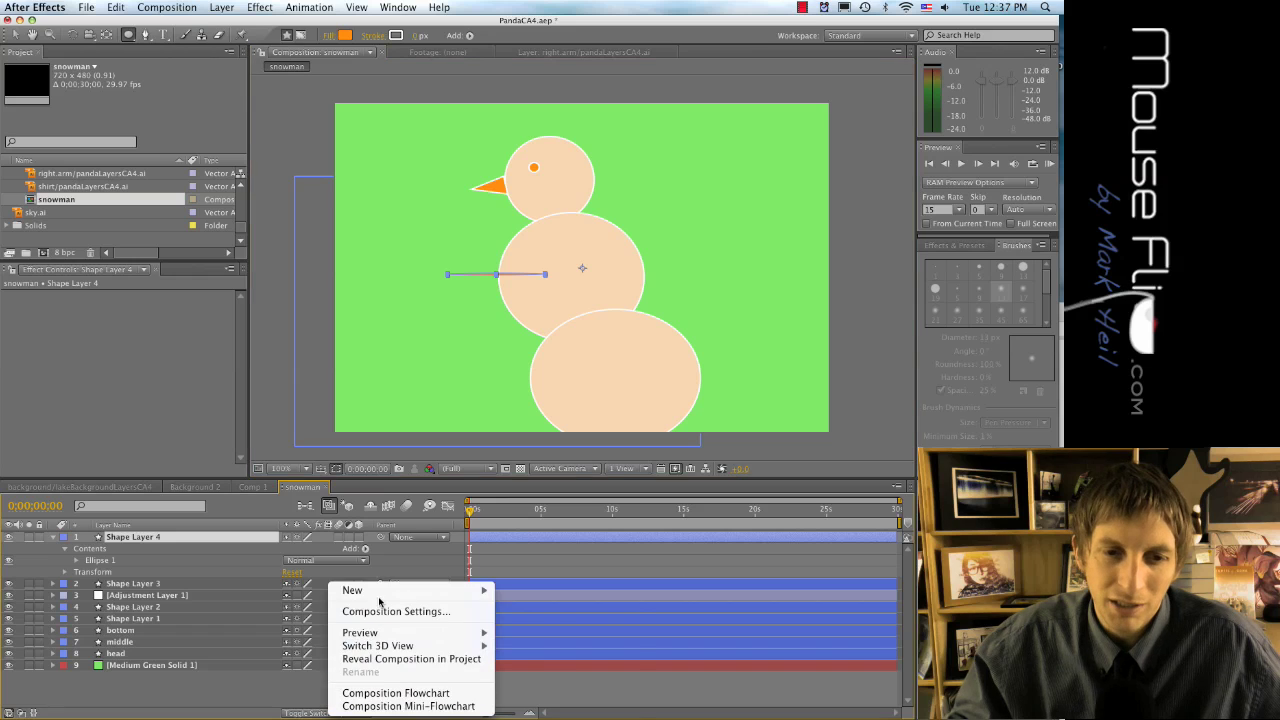
pyautogui.moveTo(384, 596)
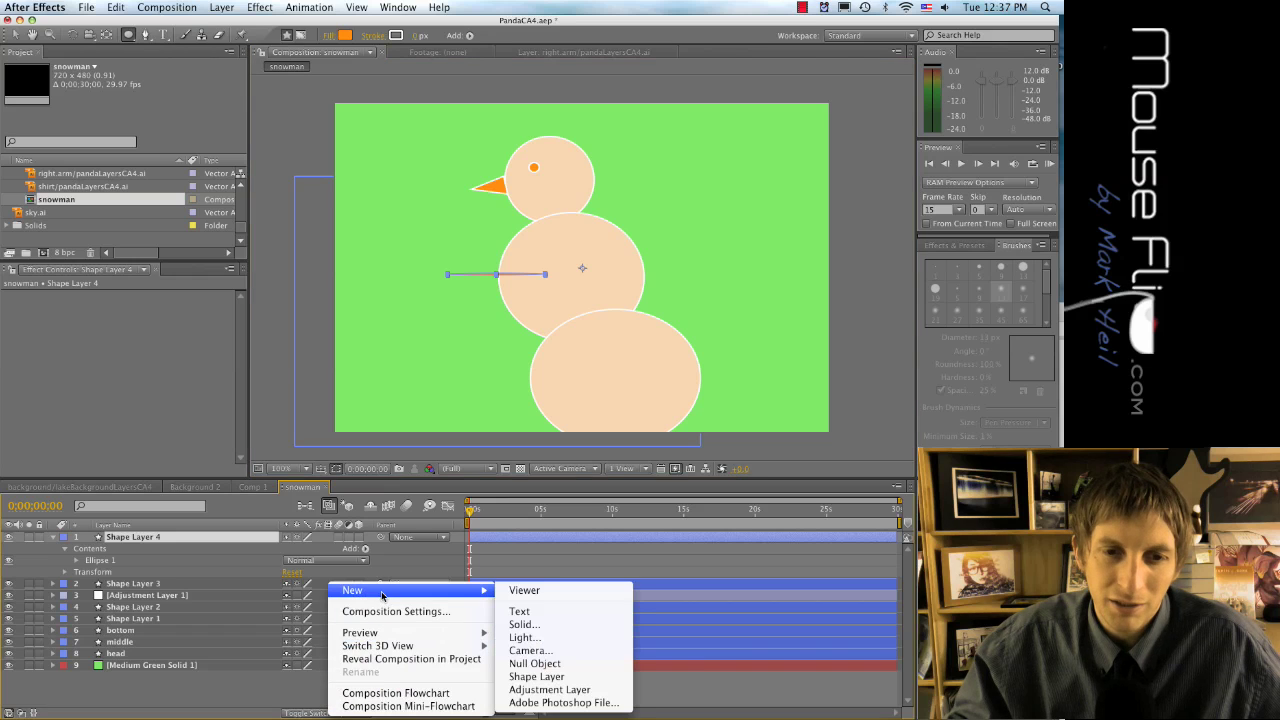
pyautogui.click(567, 677)
pyautogui.moveTo(452, 244); pyautogui.dragTo(450, 248)
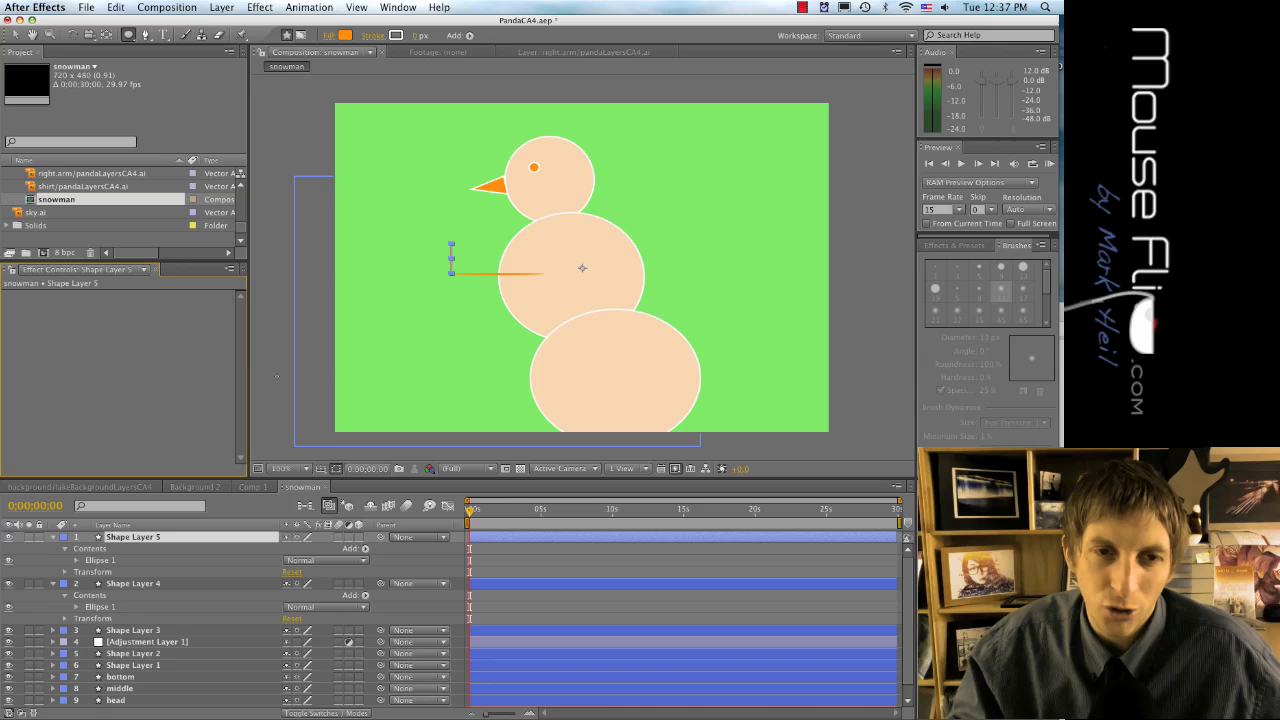
pyautogui.press('v')
pyautogui.click(48, 555)
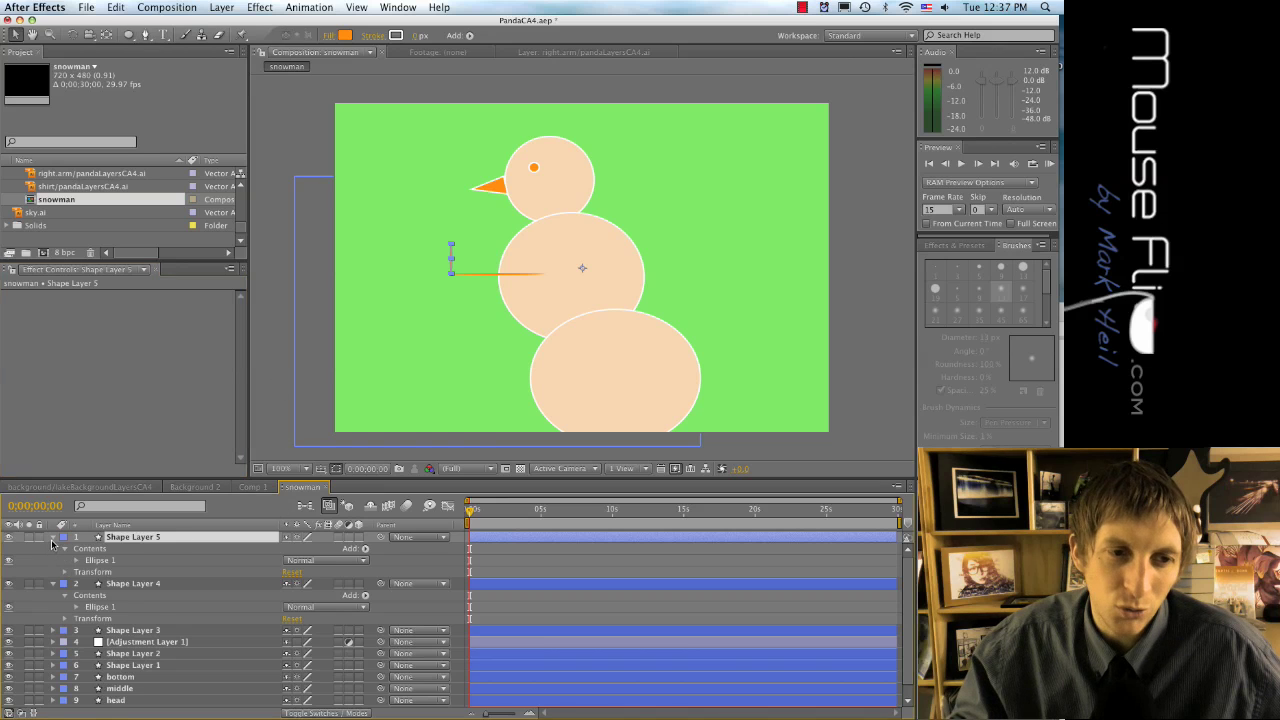
pyautogui.click(52, 538)
pyautogui.click(53, 549)
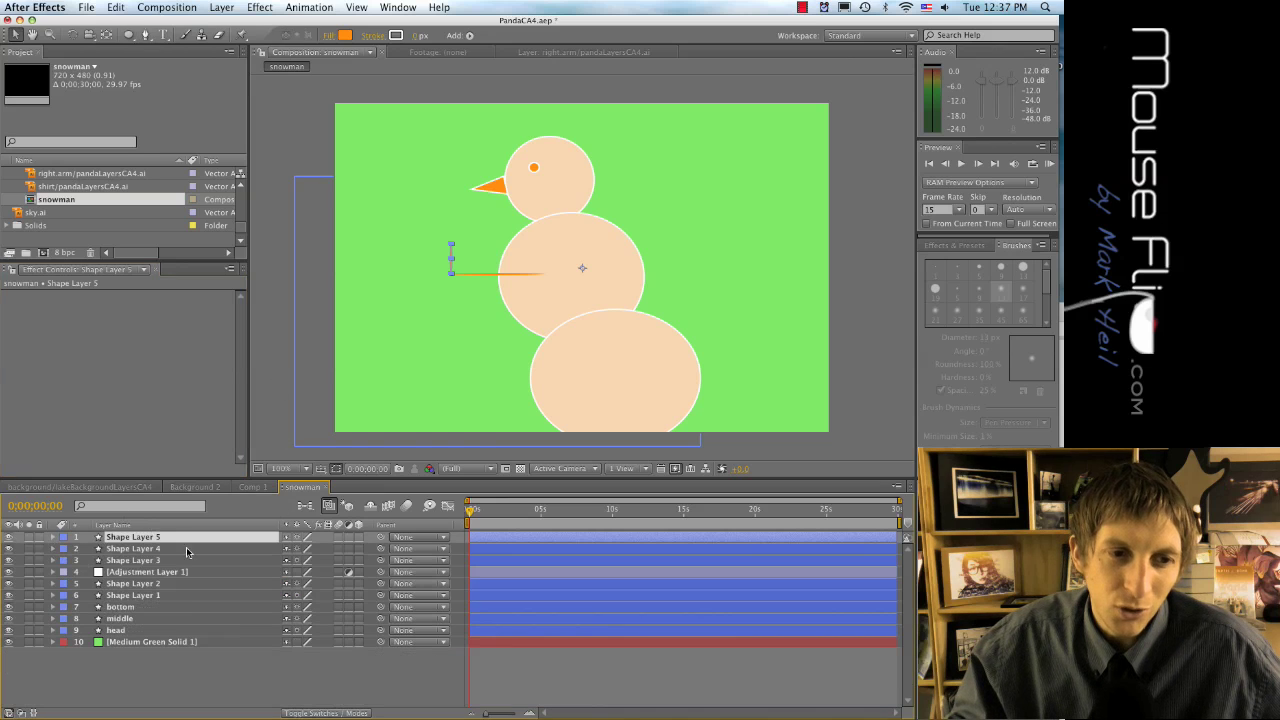
# Step: Select Shape Layer 5 through head and set Position keyframes (360.0, 240.0) at 0:00:00:00
pyautogui.click(426, 376)
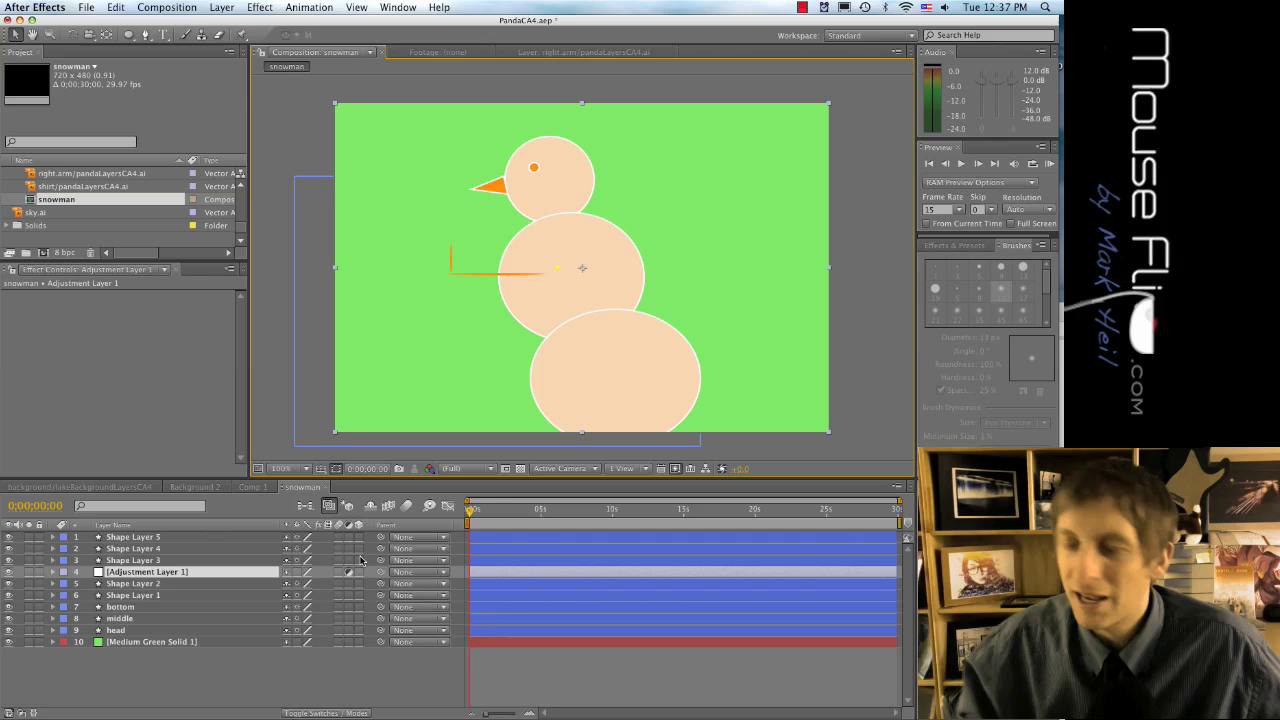
pyautogui.click(157, 539)
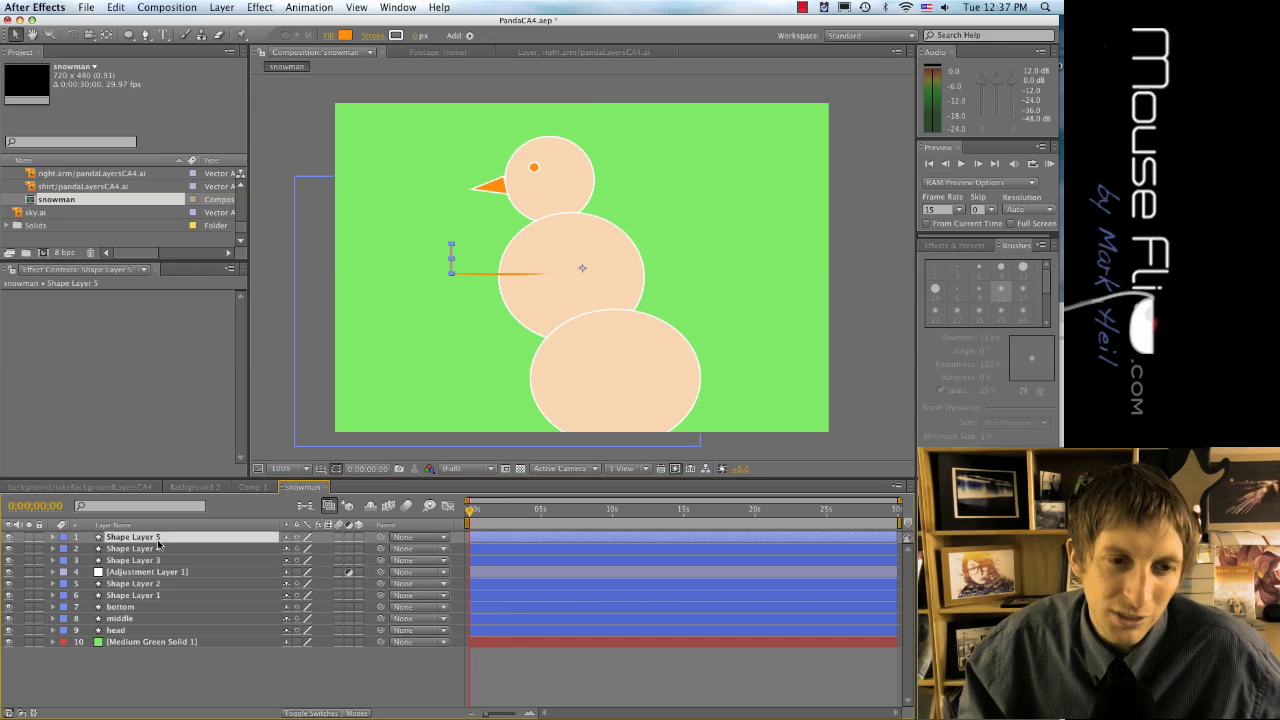
pyautogui.keyDown('shift'); pyautogui.click(148, 632); pyautogui.keyUp('shift')
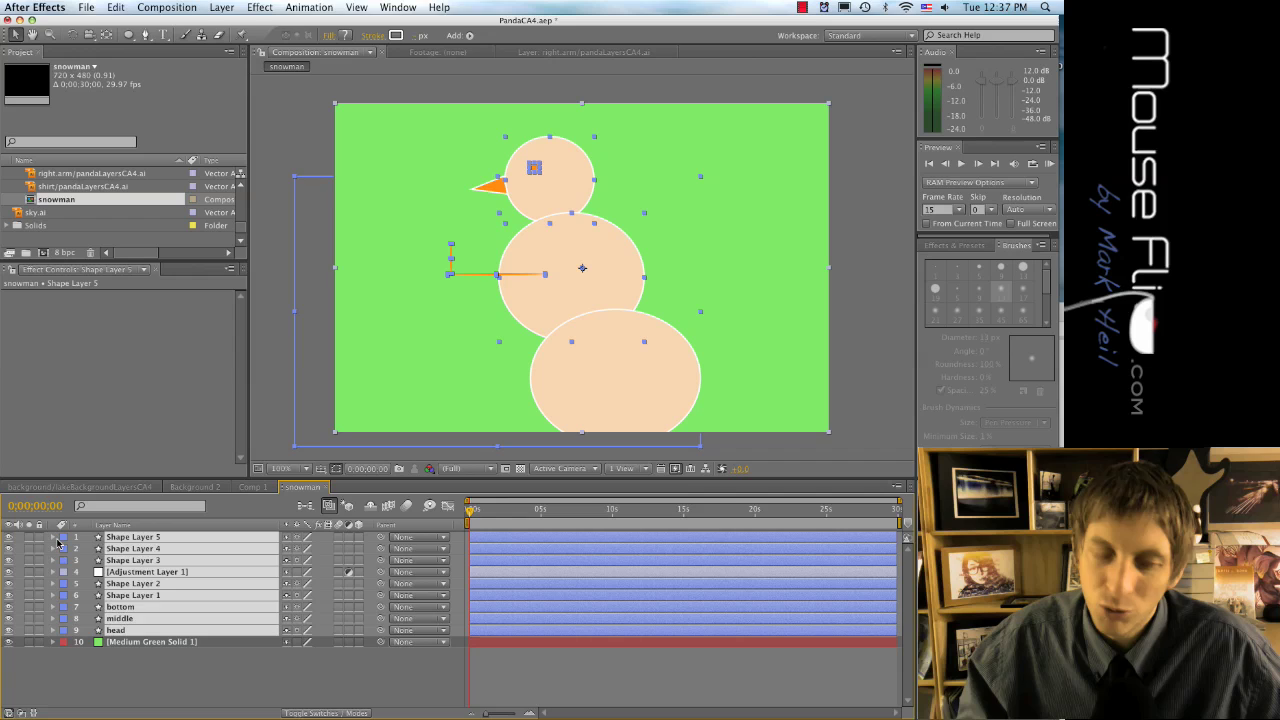
pyautogui.press('t')
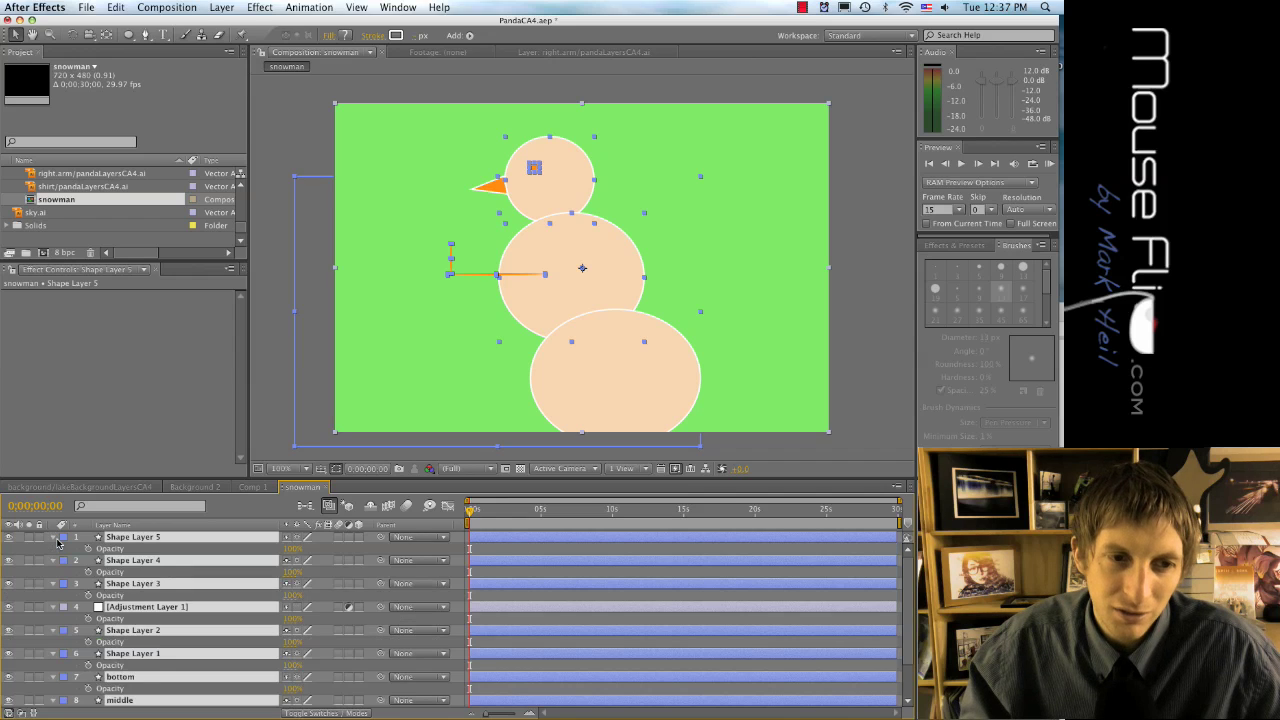
pyautogui.press('p')
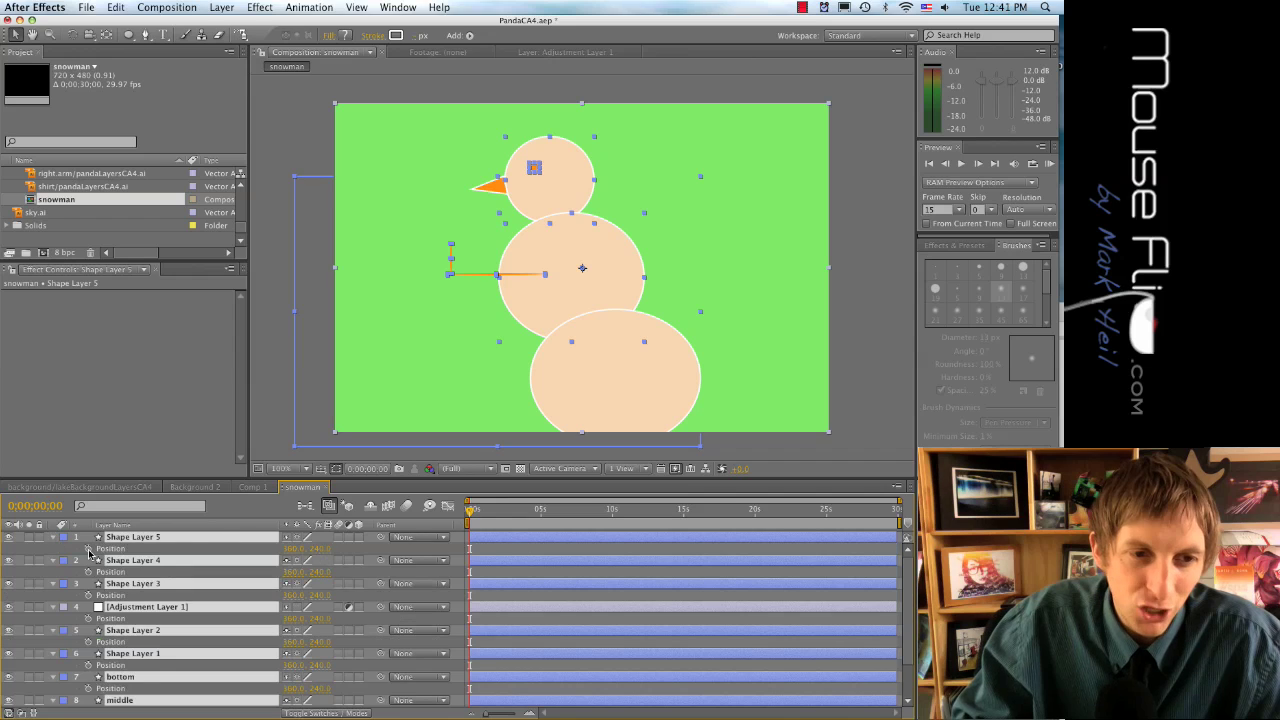
pyautogui.click(88, 548)
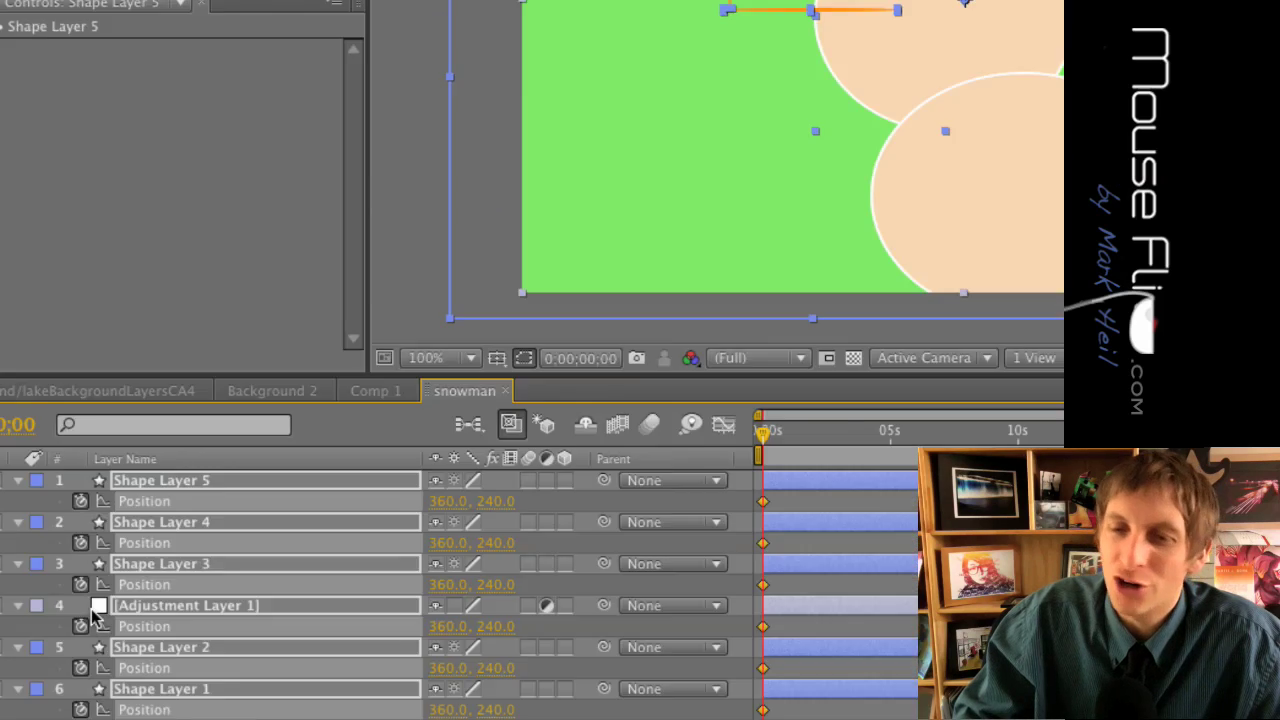
# Step: At 0:00:02:21, slide the whole snowman left off screen, then preview from the start
pyautogui.moveTo(871, 432); pyautogui.dragTo(835, 432)
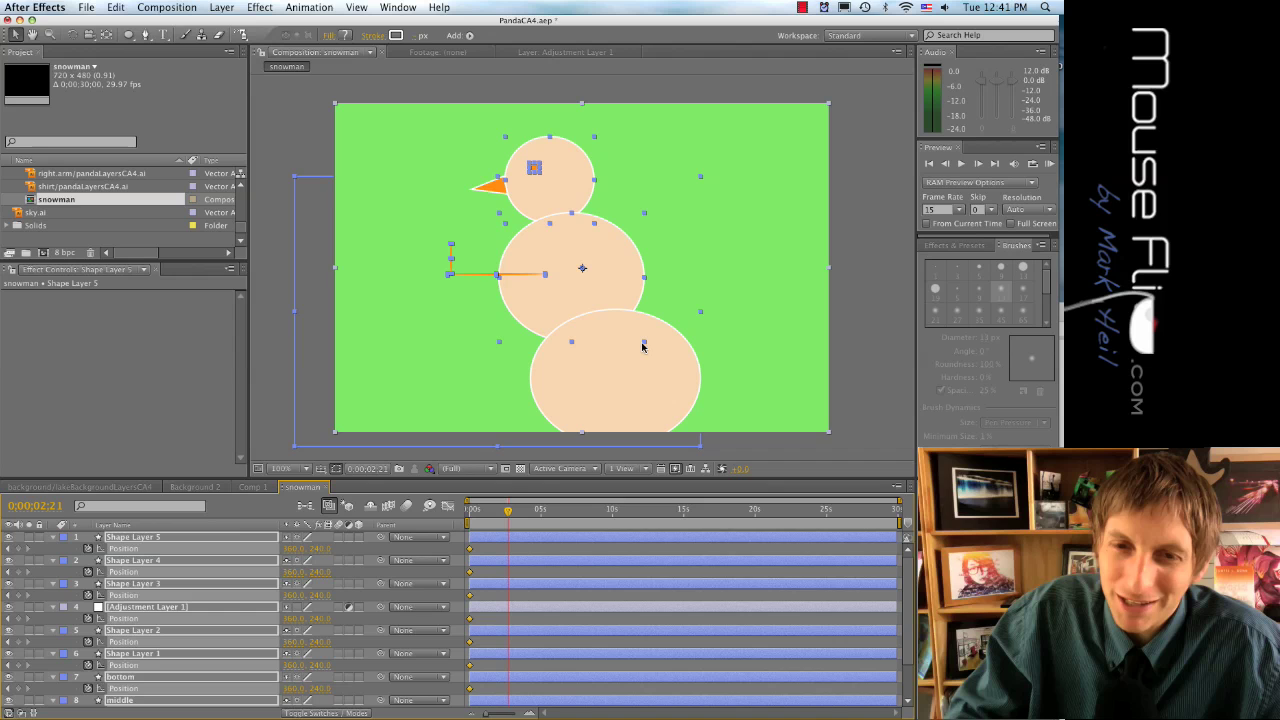
pyautogui.moveTo(638, 360); pyautogui.dragTo(263, 354)
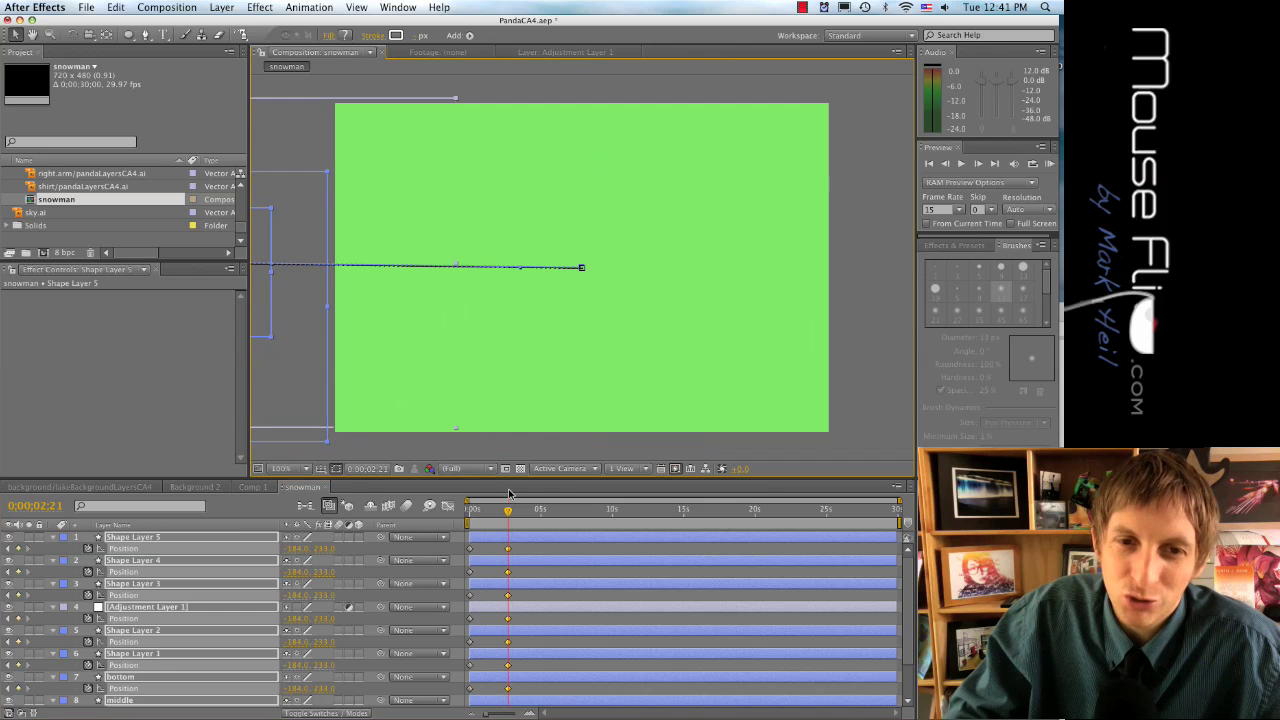
pyautogui.moveTo(509, 512); pyautogui.dragTo(460, 514)
pyautogui.press('space')
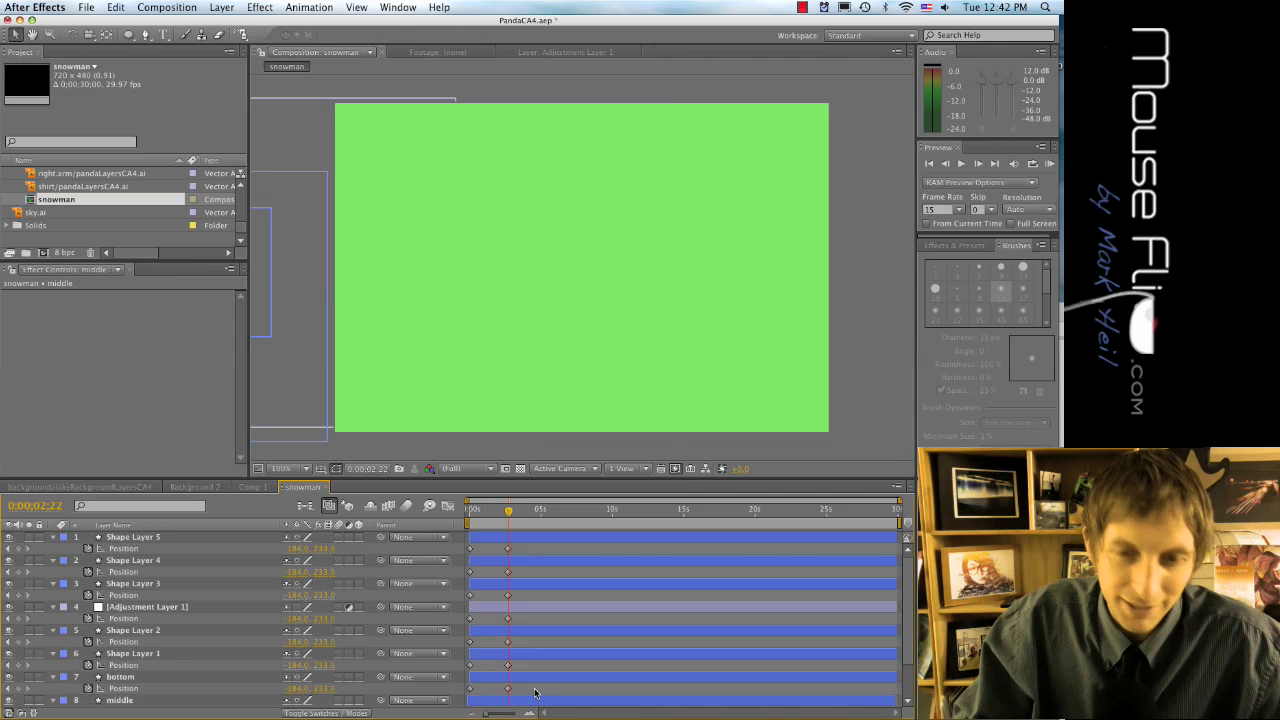
# Step: Shift three layers' keyframes later in time and select the middle and head Position keyframes
pyautogui.moveTo(534, 690); pyautogui.dragTo(555, 600)
pyautogui.click(478, 515)
pyautogui.scroll(-2, 578, 655)
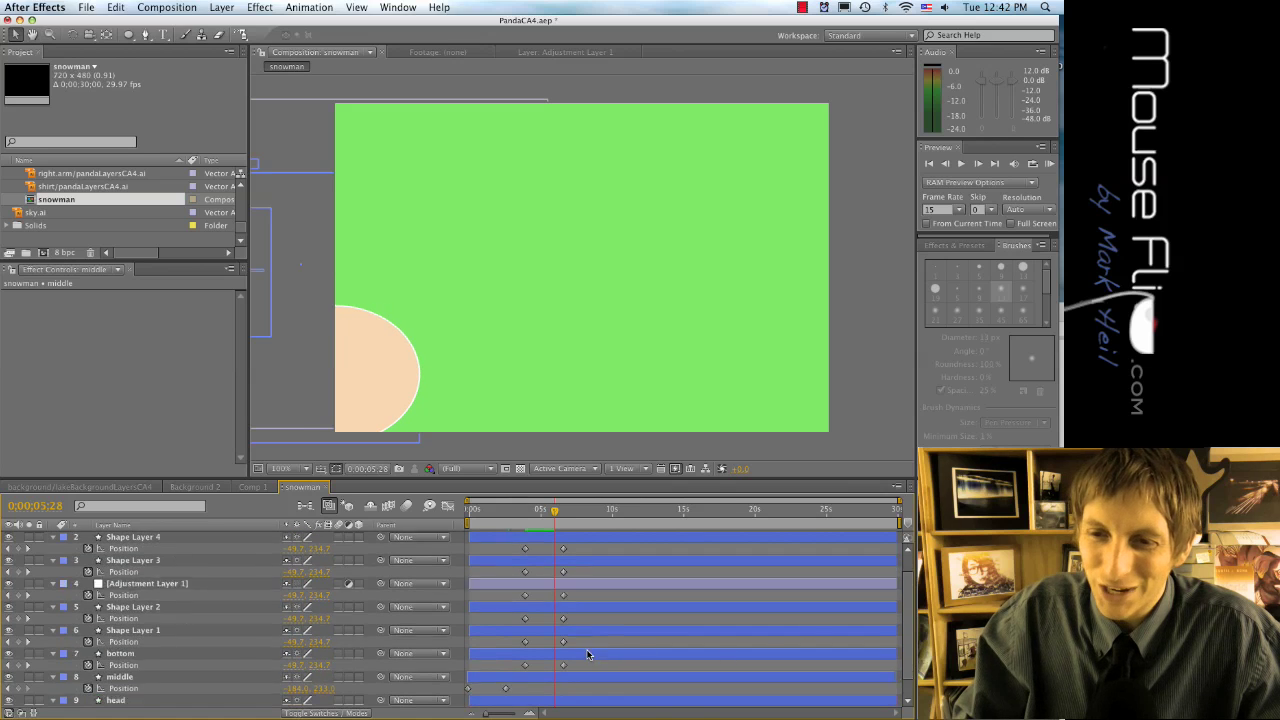
pyautogui.click(466, 653)
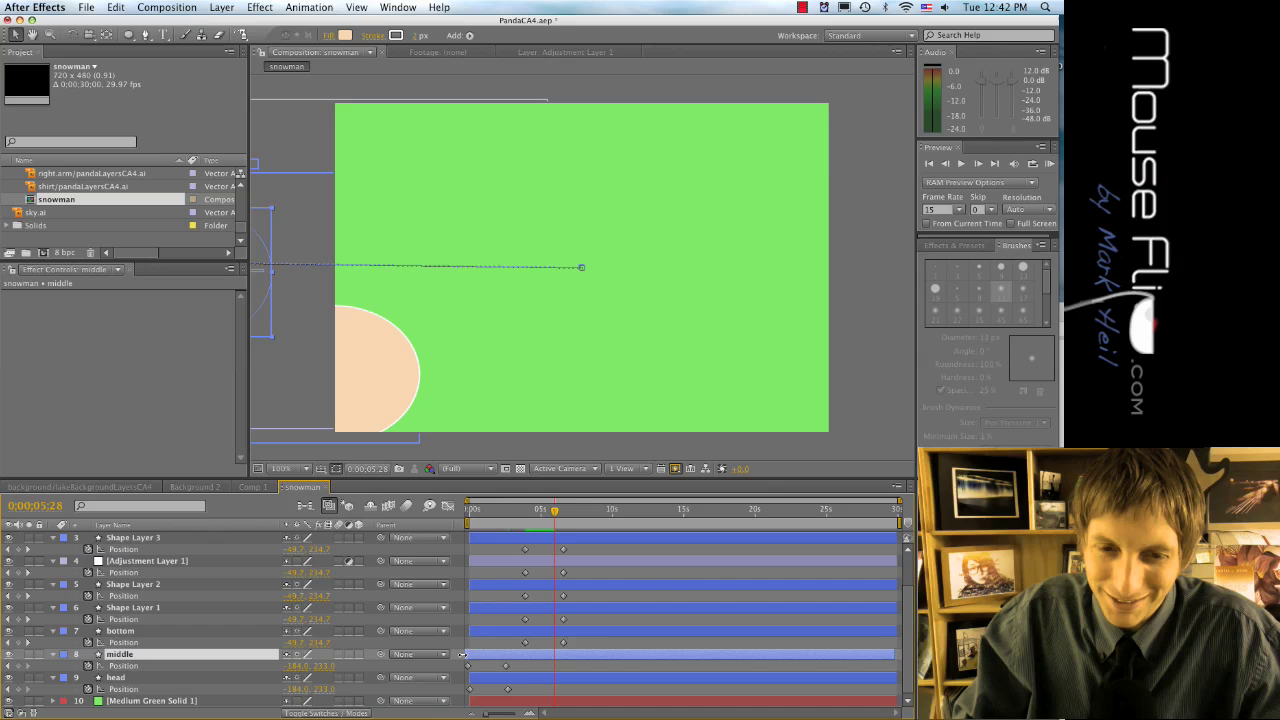
pyautogui.click(538, 702)
pyautogui.moveTo(538, 690); pyautogui.dragTo(458, 523)
# Step: Create a new text layer reading 'Howzit!'
pyautogui.rightClick(392, 541)
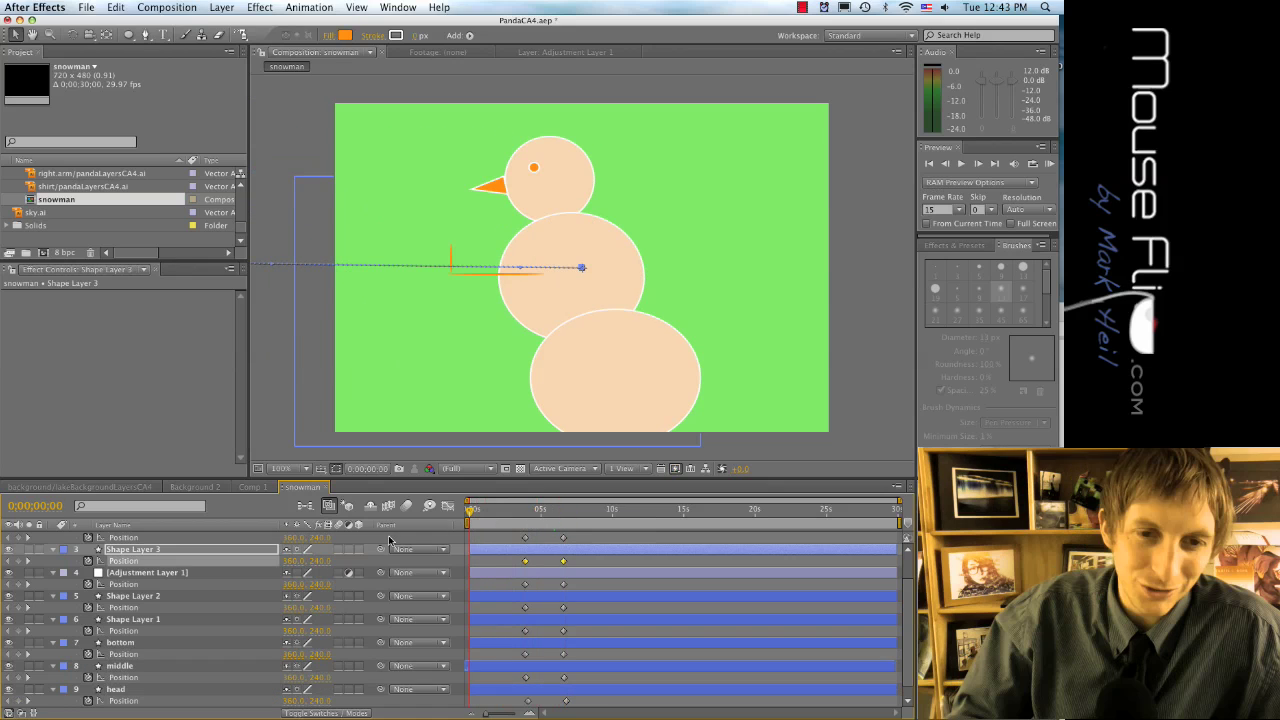
pyautogui.moveTo(448, 543)
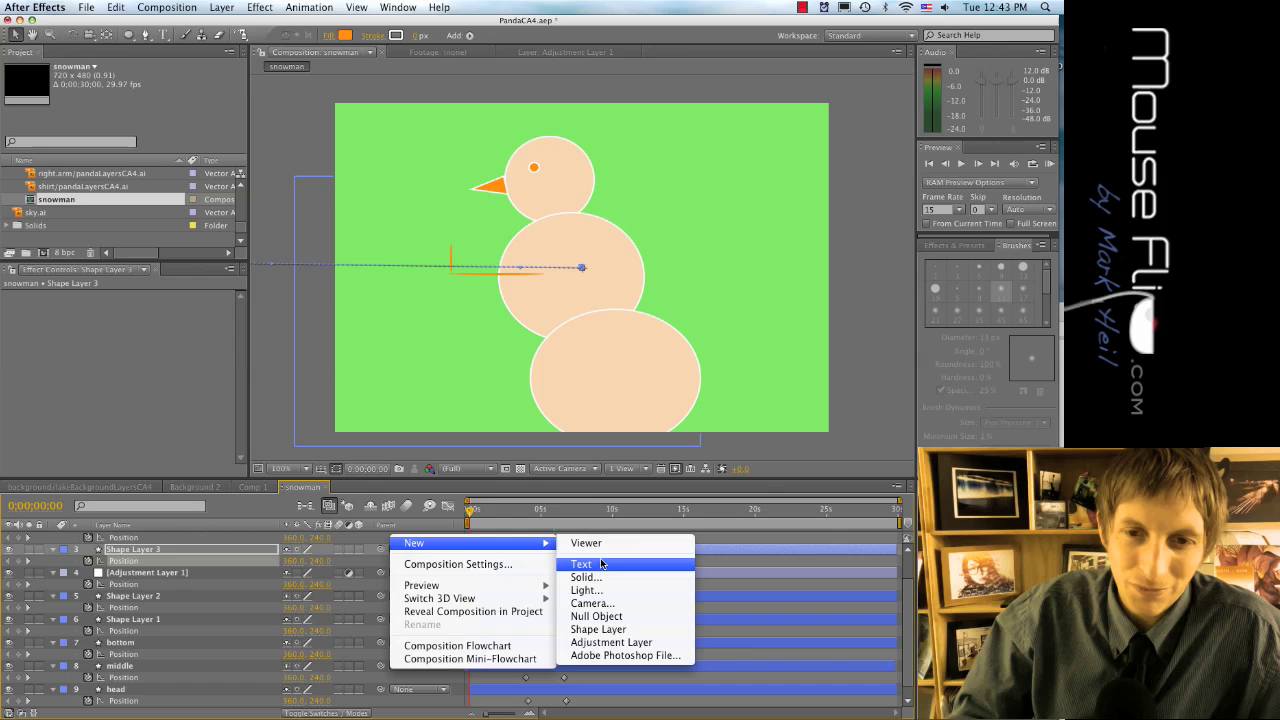
pyautogui.click(581, 564)
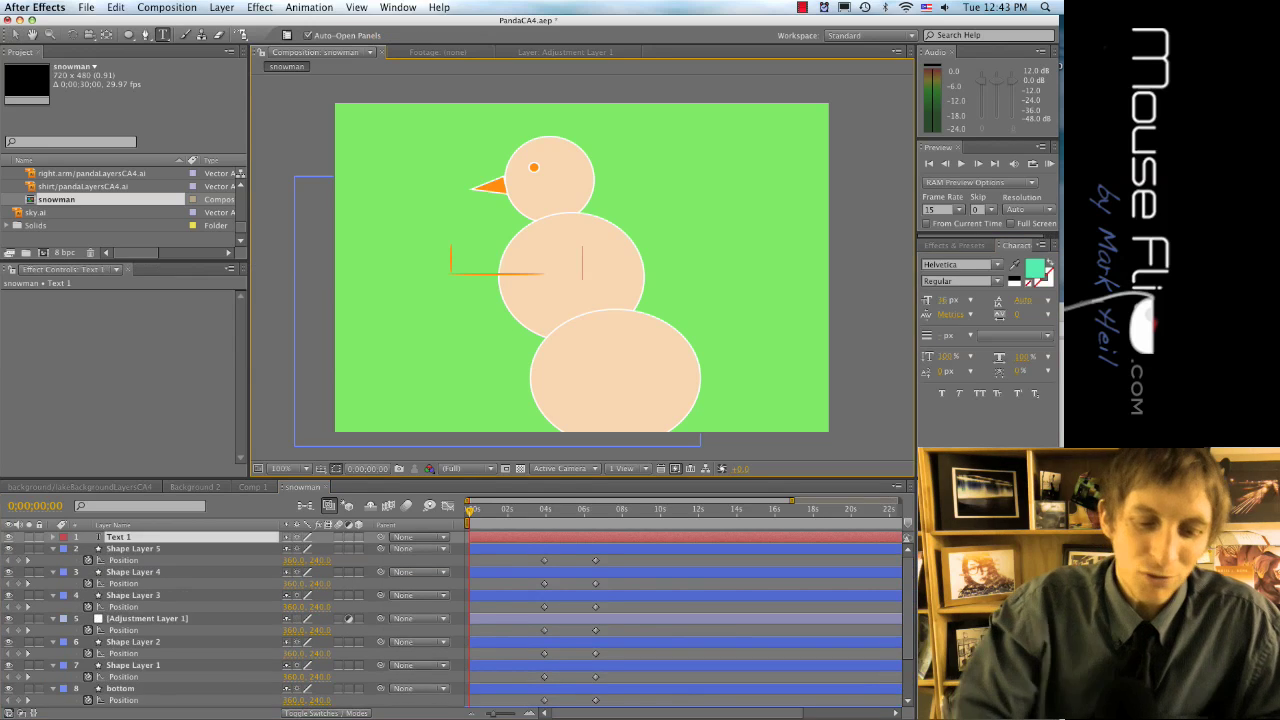
pyautogui.write('T')
pyautogui.press('BackSpace')
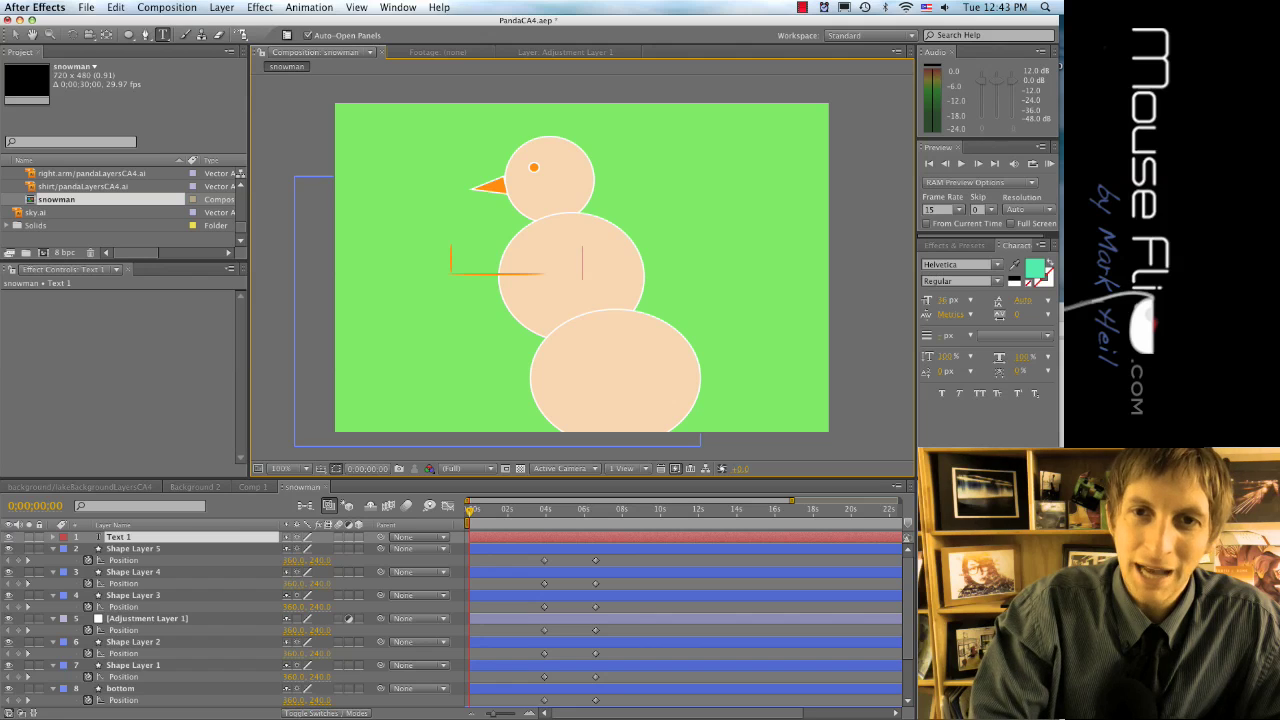
pyautogui.write('How')
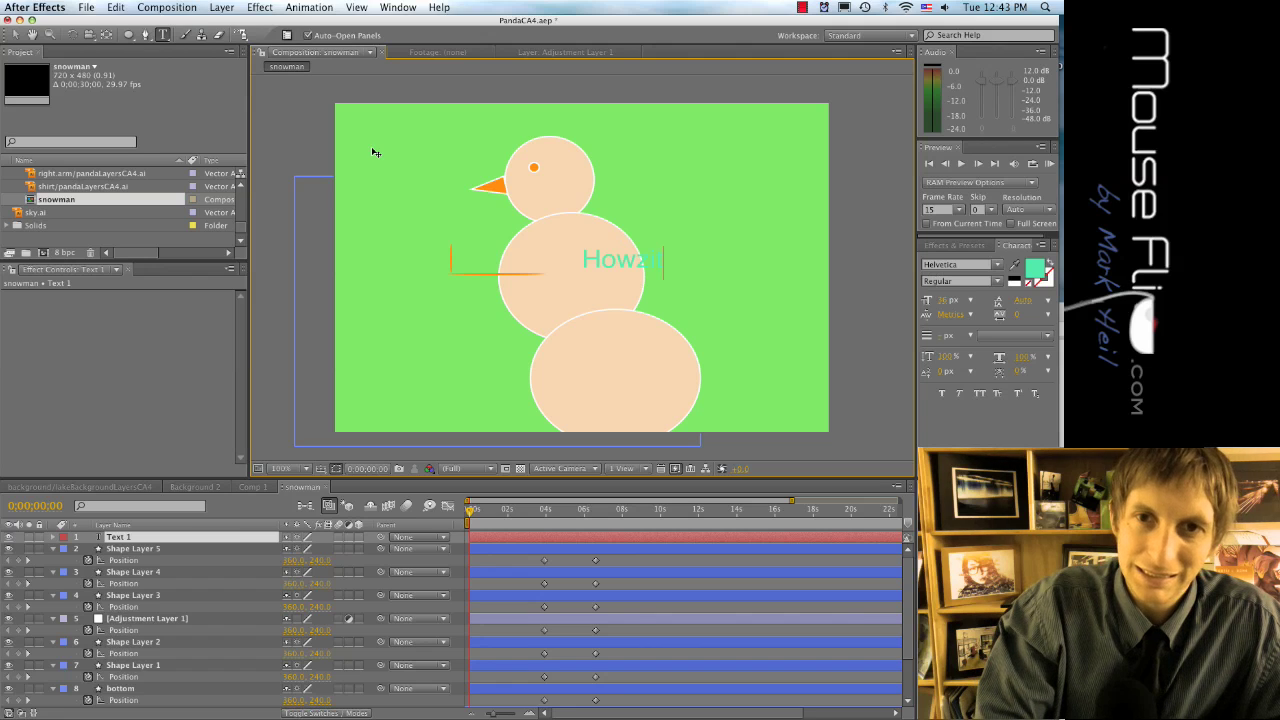
pyautogui.write('zit')
# Step: Give the Howzit! text a dark fill colour in the Character panel
pyautogui.press('super+a')
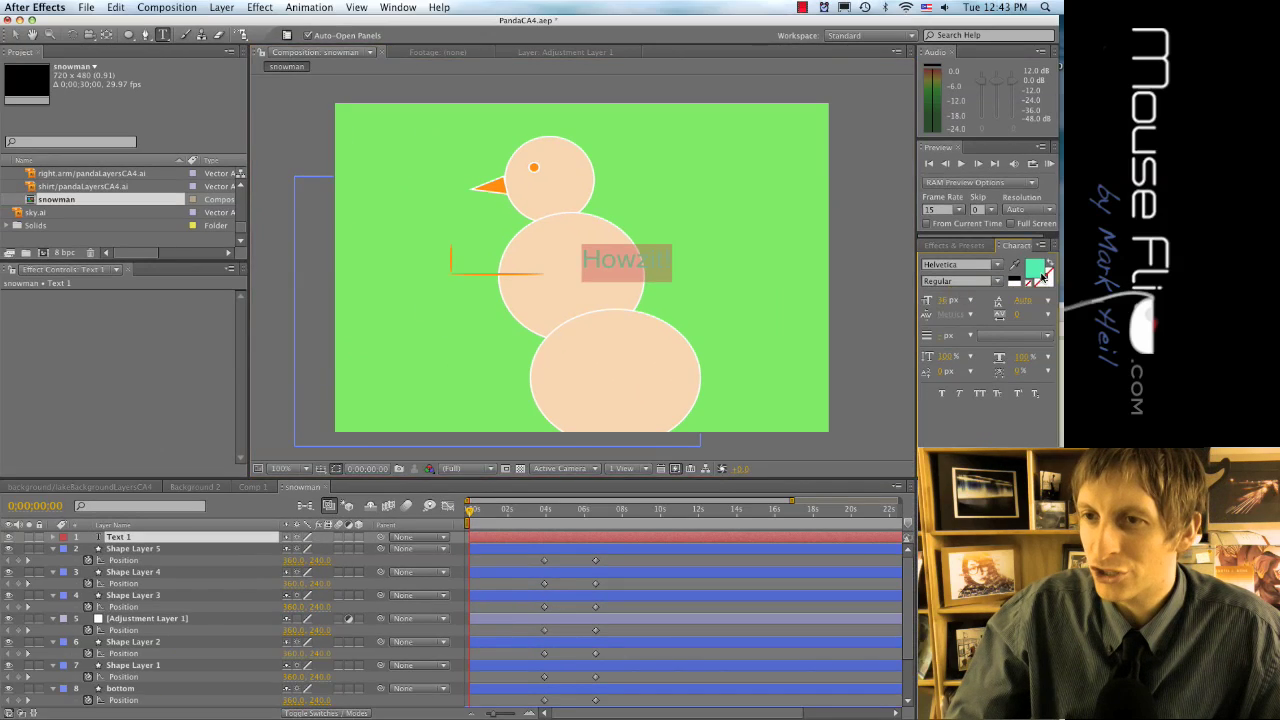
pyautogui.click(995, 258)
pyautogui.moveTo(481, 345); pyautogui.dragTo(503, 449)
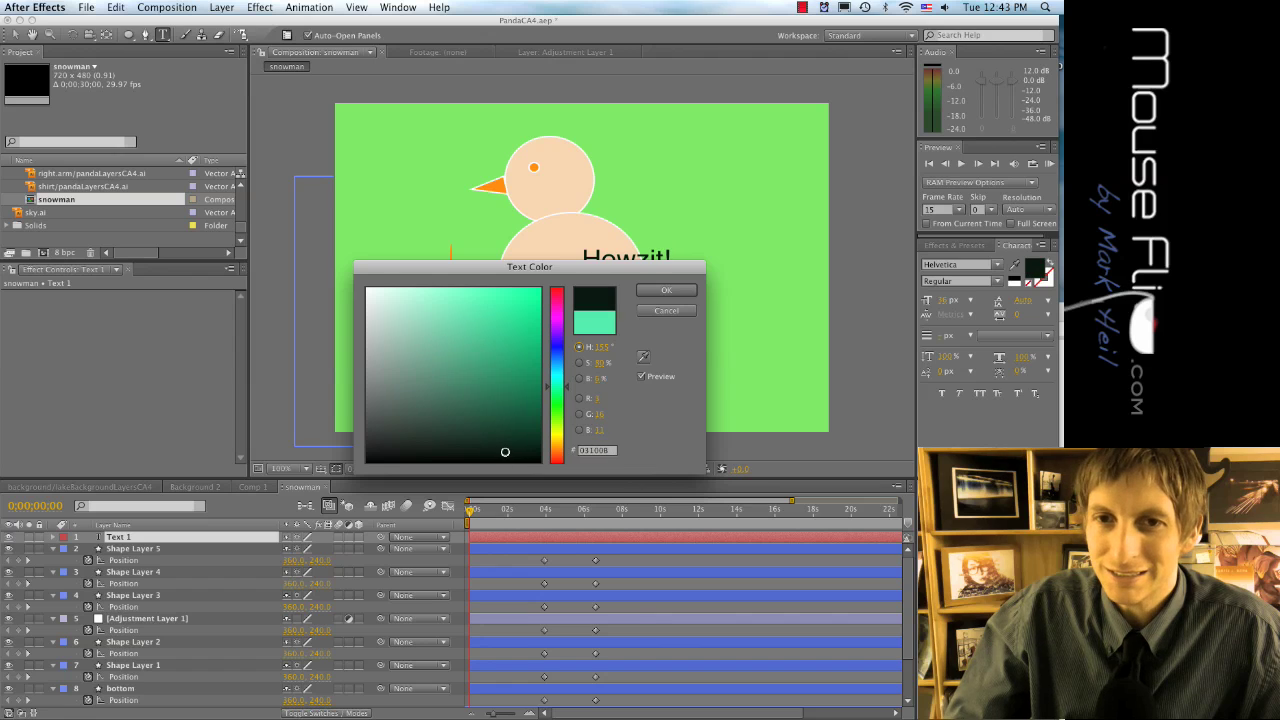
pyautogui.click(670, 290)
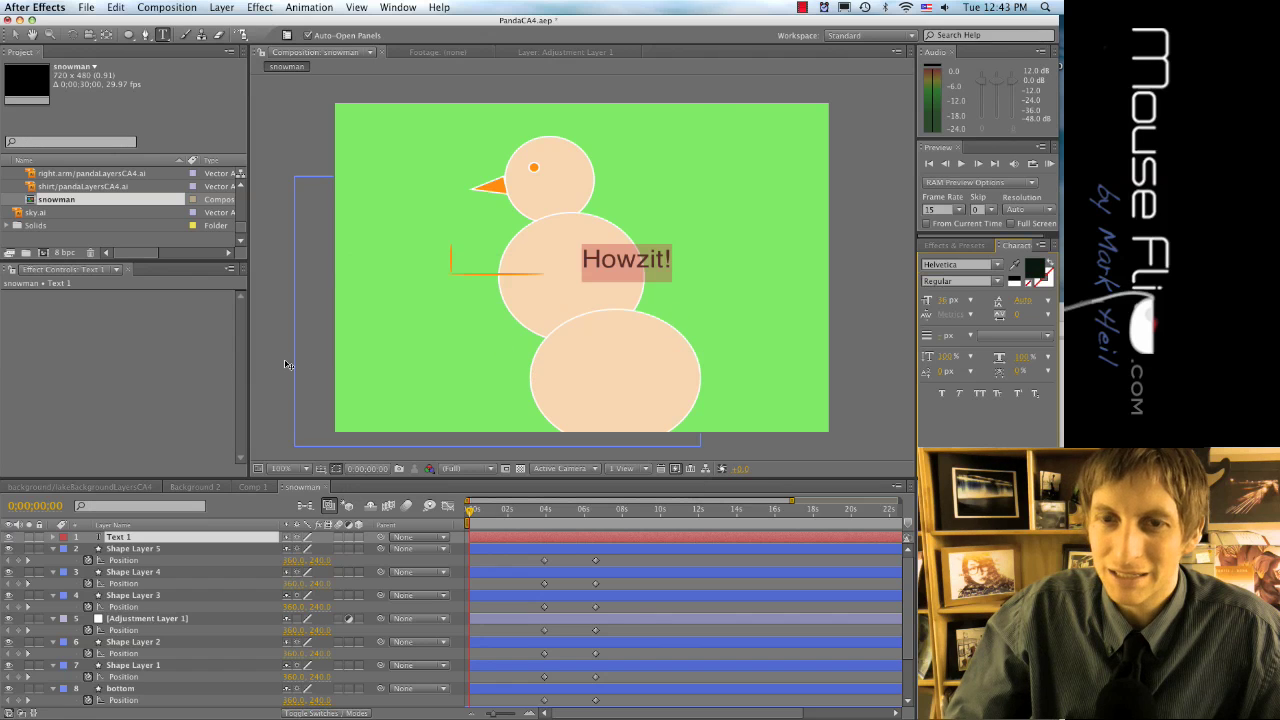
pyautogui.write('V')
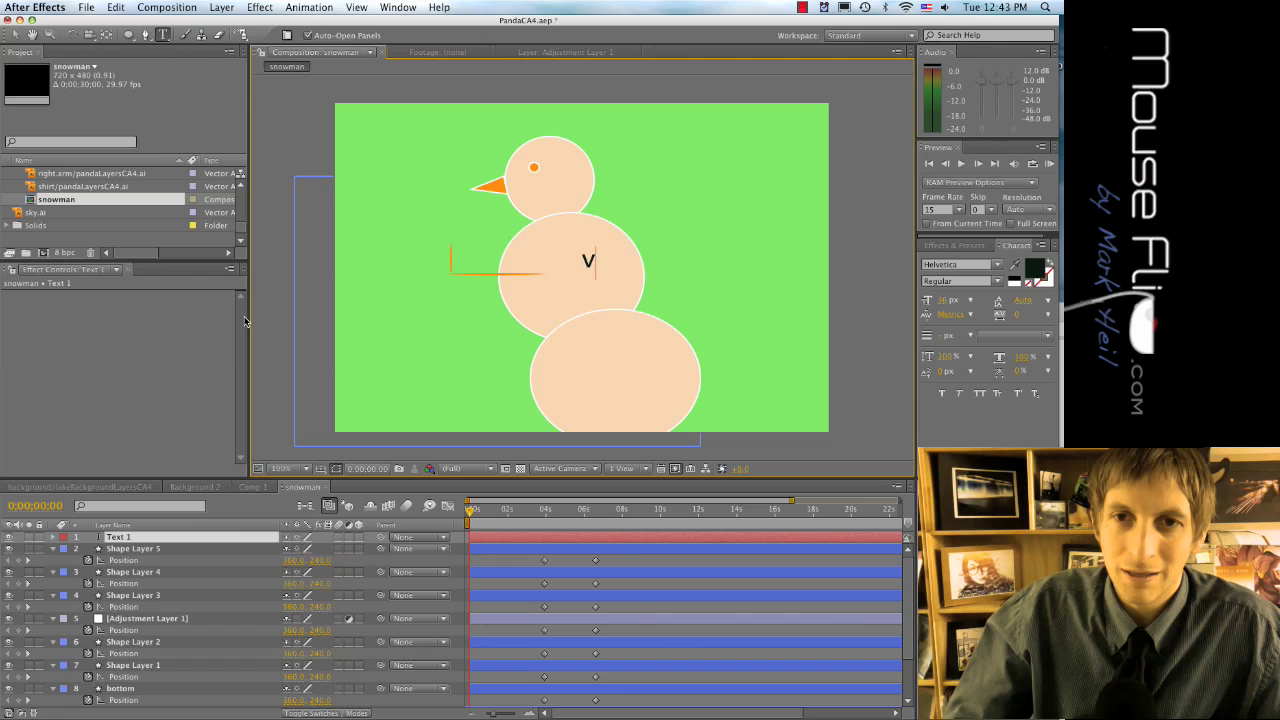
pyautogui.hotkey('ctrl', 'z')
pyautogui.click(18, 35)
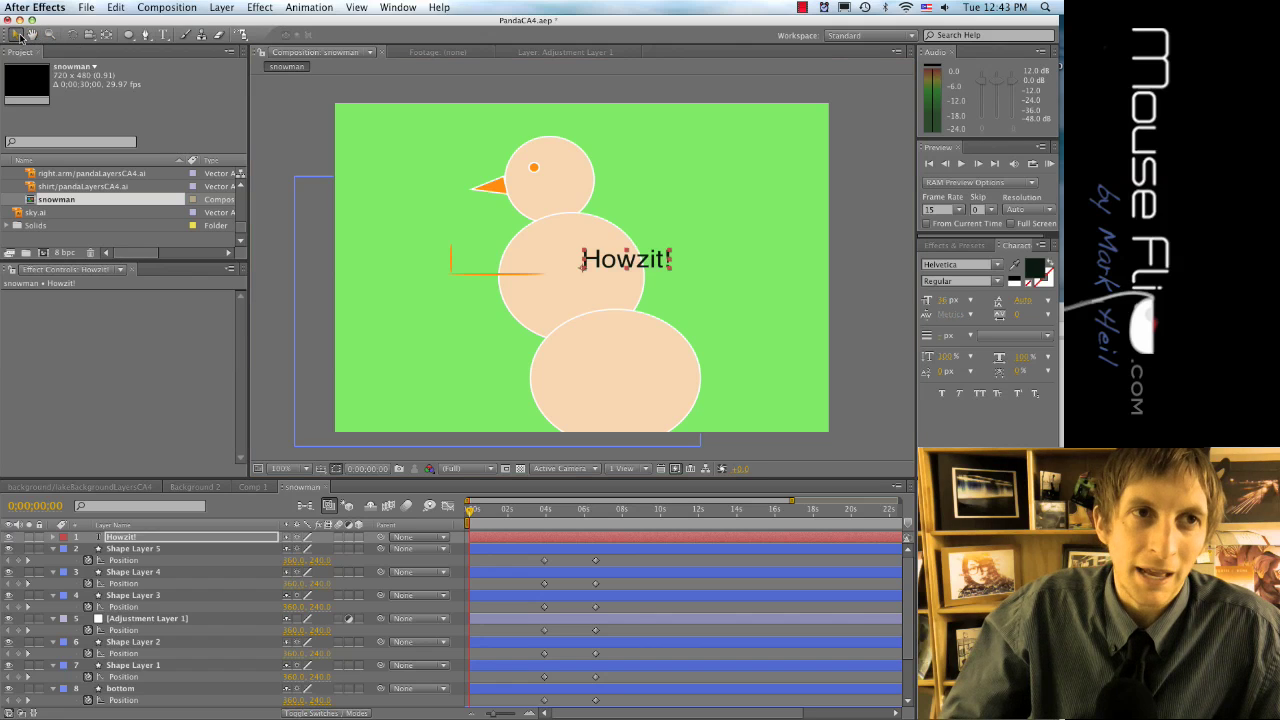
# Step: Move the Howzit! text to the top-left of the frame and select its layer
pyautogui.moveTo(609, 265); pyautogui.dragTo(400, 155)
pyautogui.click(407, 215)
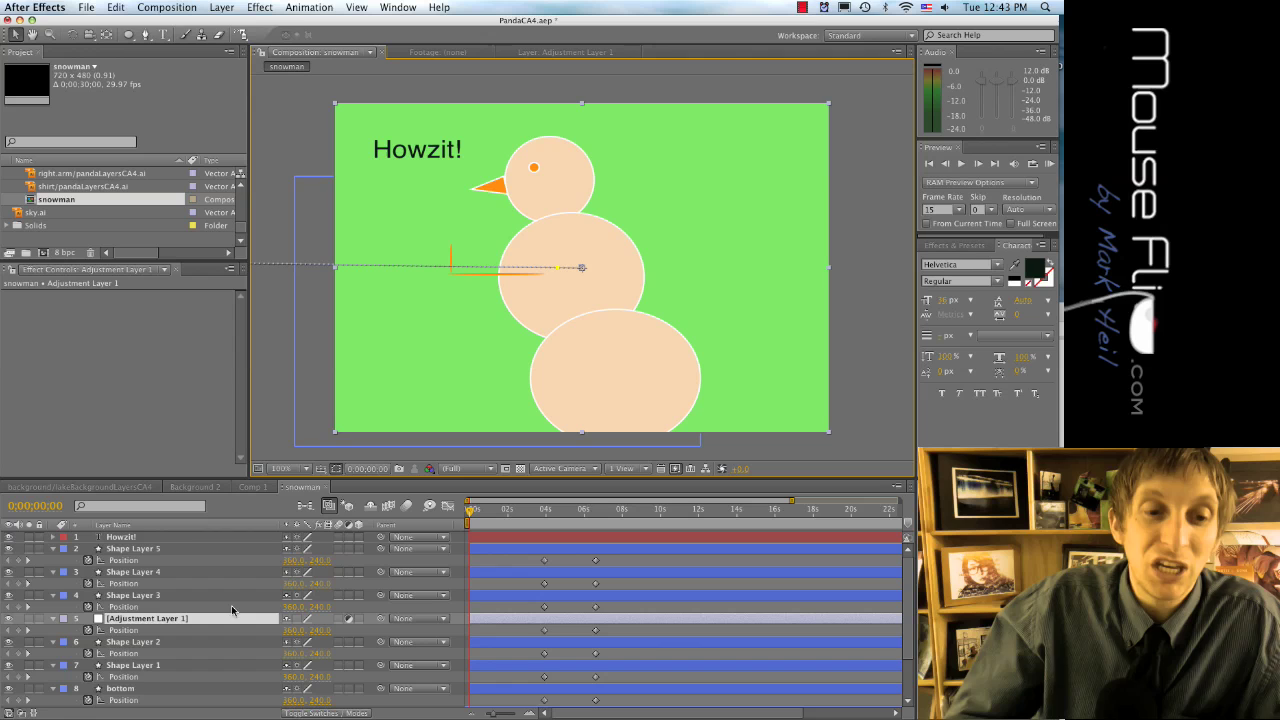
pyautogui.click(127, 539)
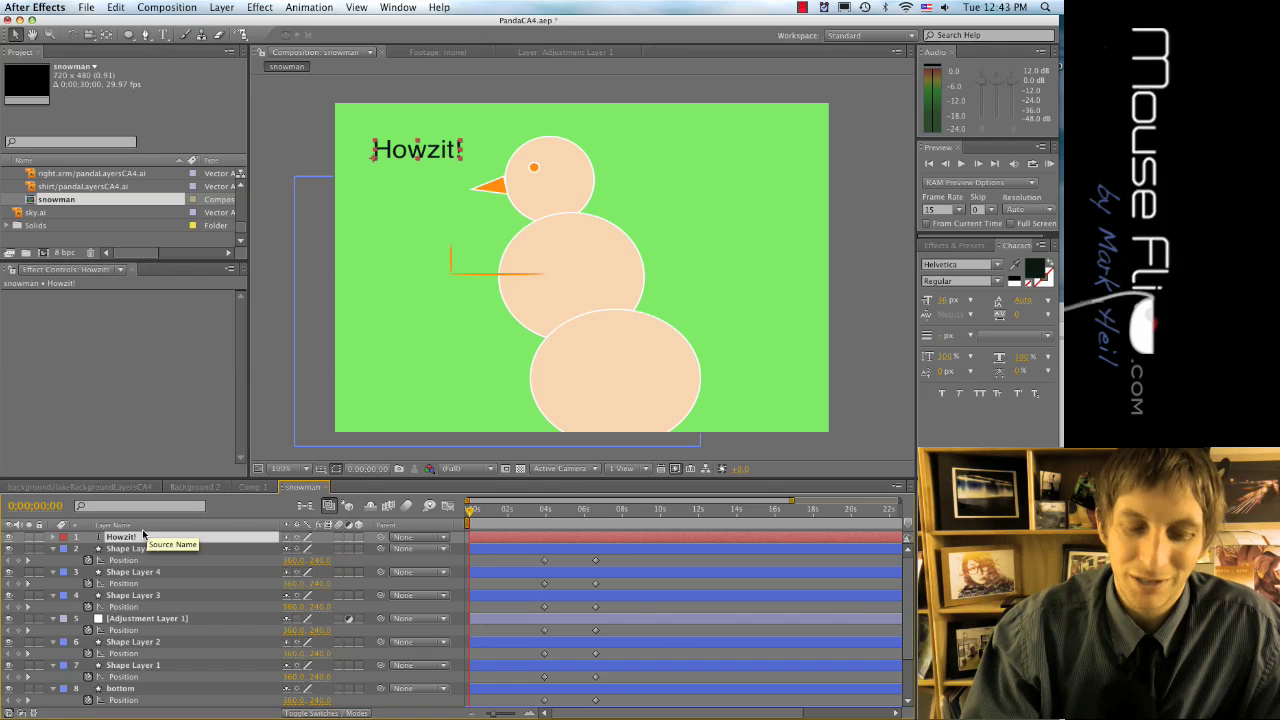
# Step: Preview the animation and return to the start of the composition
pyautogui.press('End')
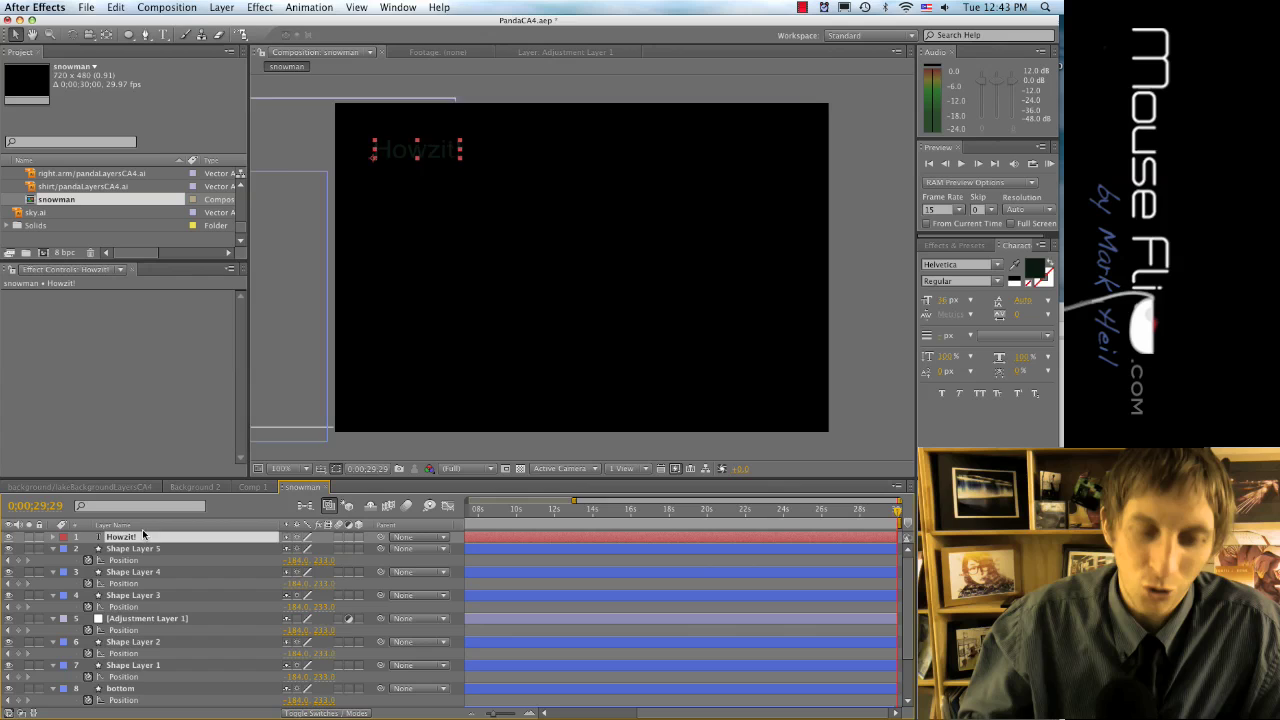
pyautogui.press('Home')
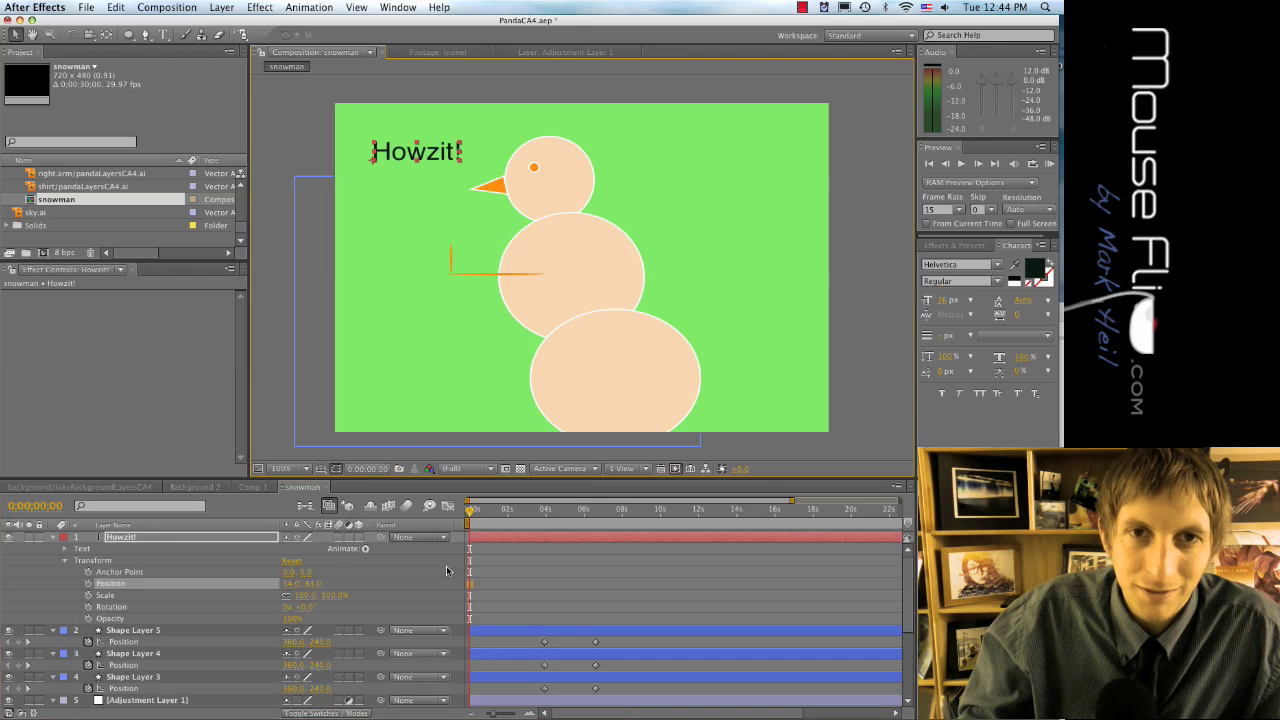
pyautogui.click(151, 619)
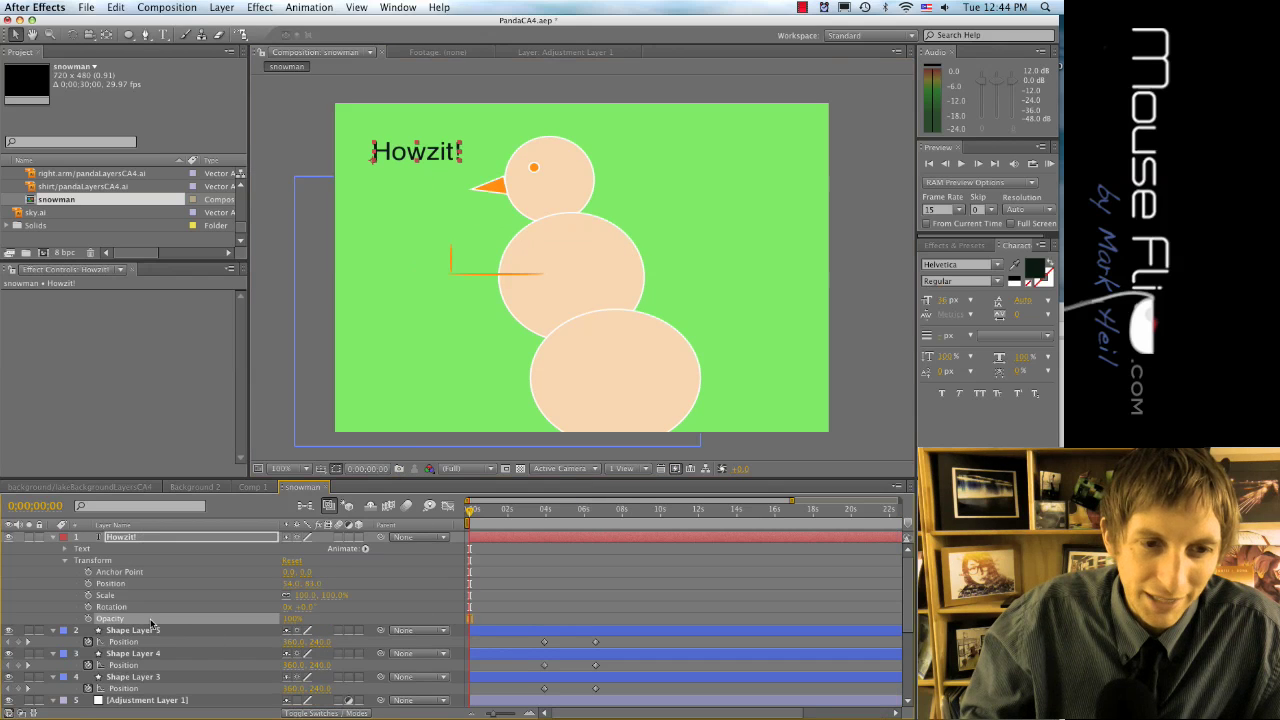
pyautogui.click(298, 619)
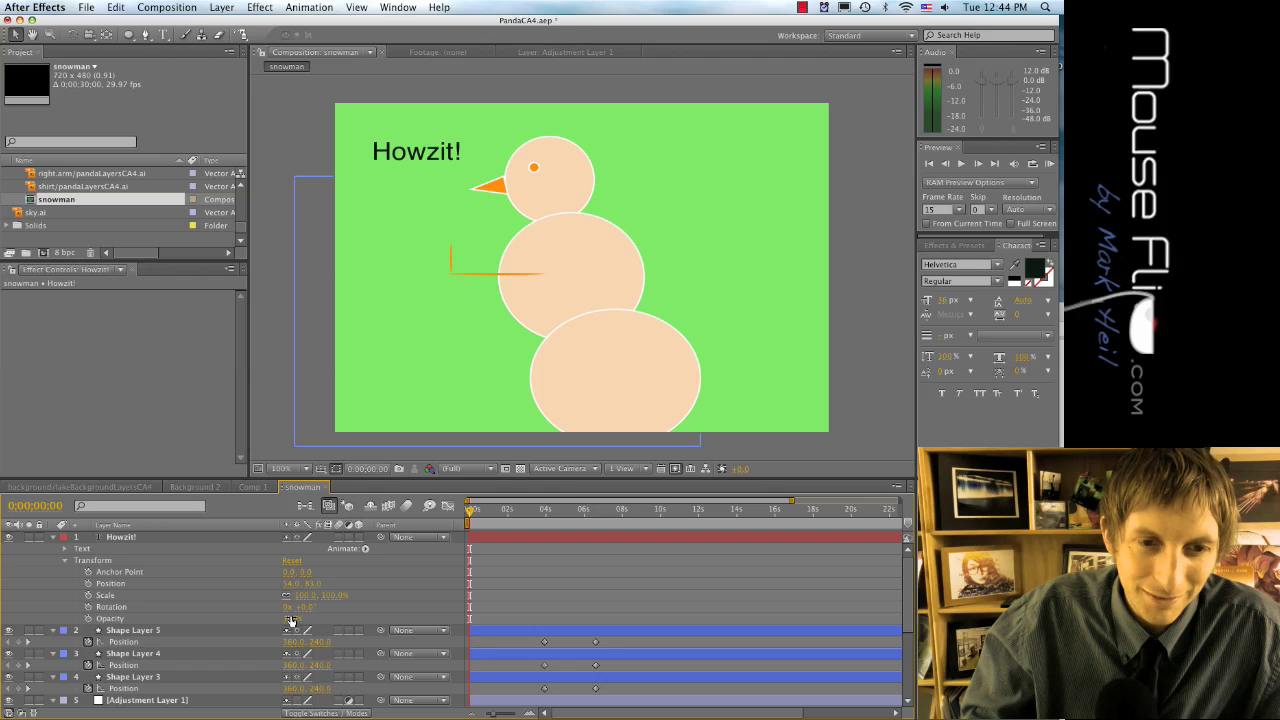
pyautogui.press('space')
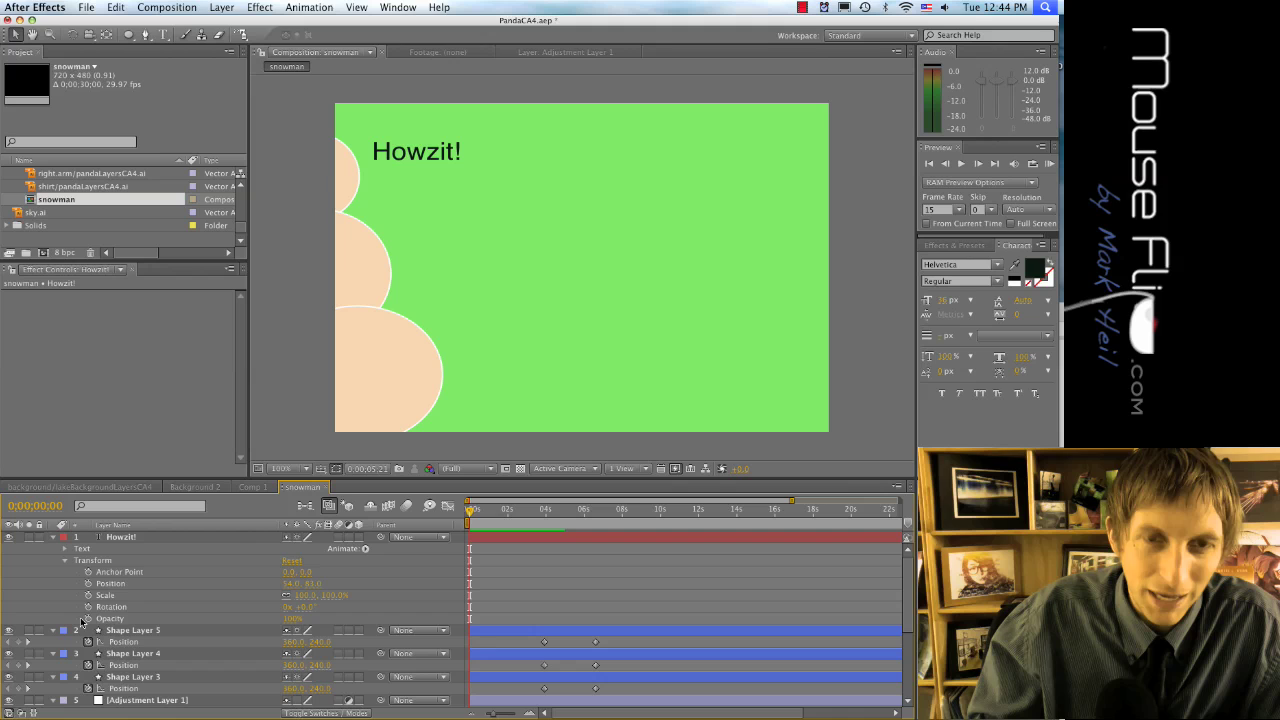
pyautogui.press('space')
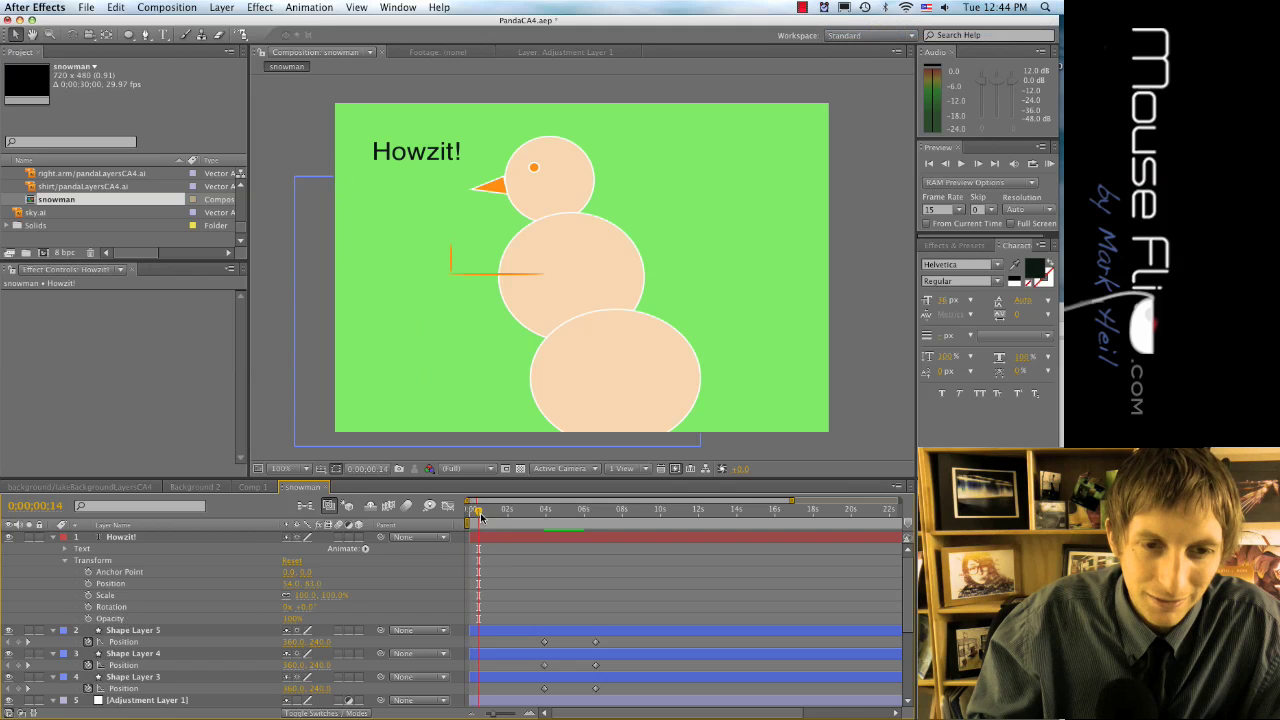
pyautogui.moveTo(480, 515); pyautogui.dragTo(467, 516)
# Step: Set the Howzit! Opacity to 0% and add a keyframe at 0:00:00:00
pyautogui.click(300, 621)
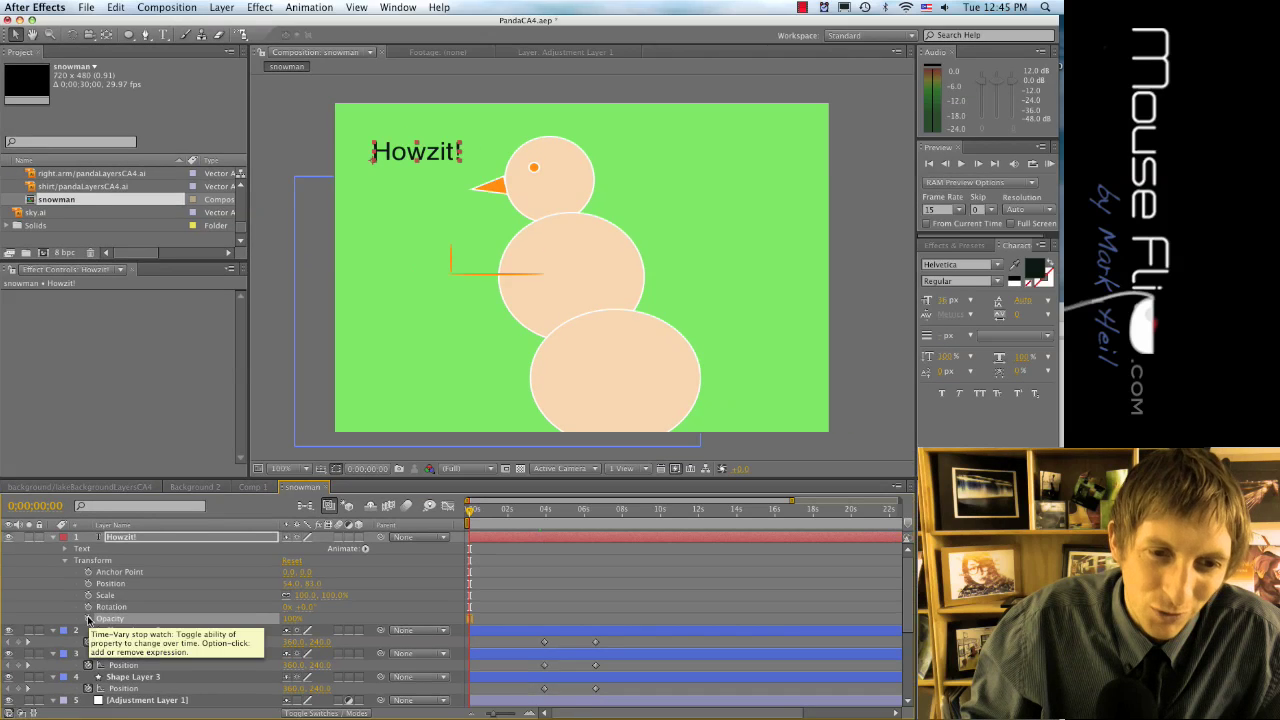
pyautogui.click(294, 620)
pyautogui.write('0')
pyautogui.press('Return')
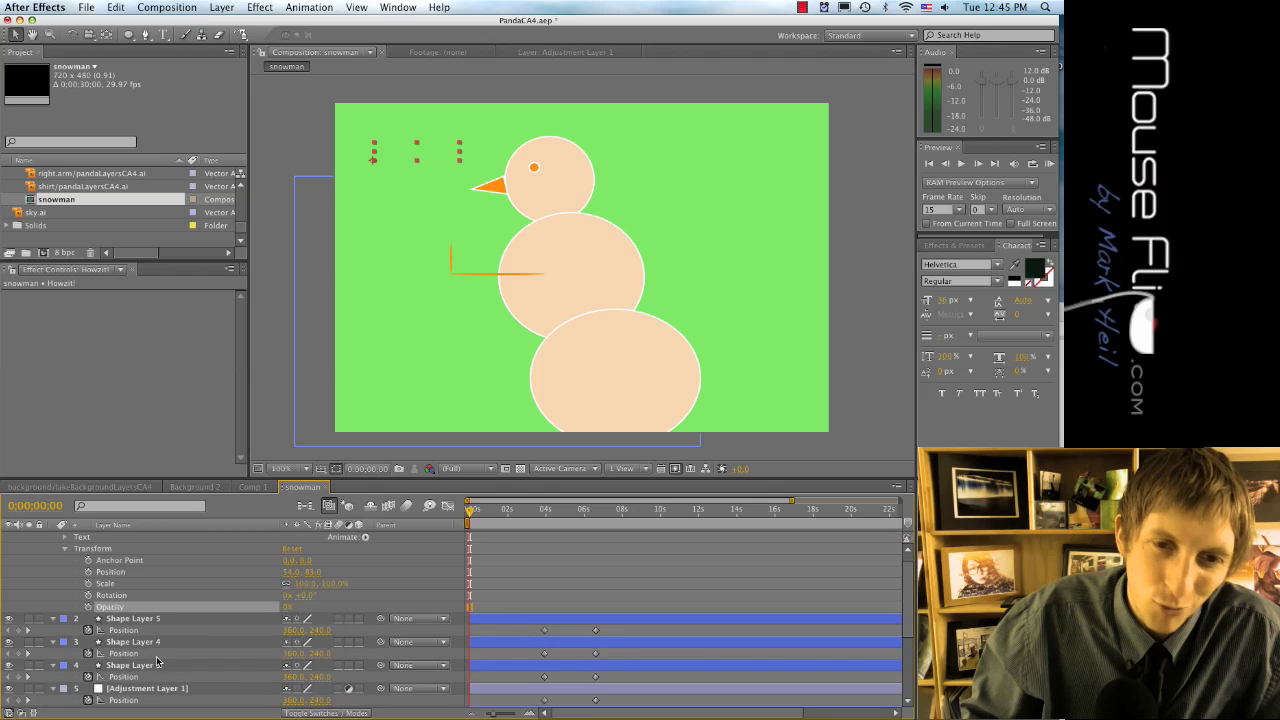
pyautogui.click(89, 619)
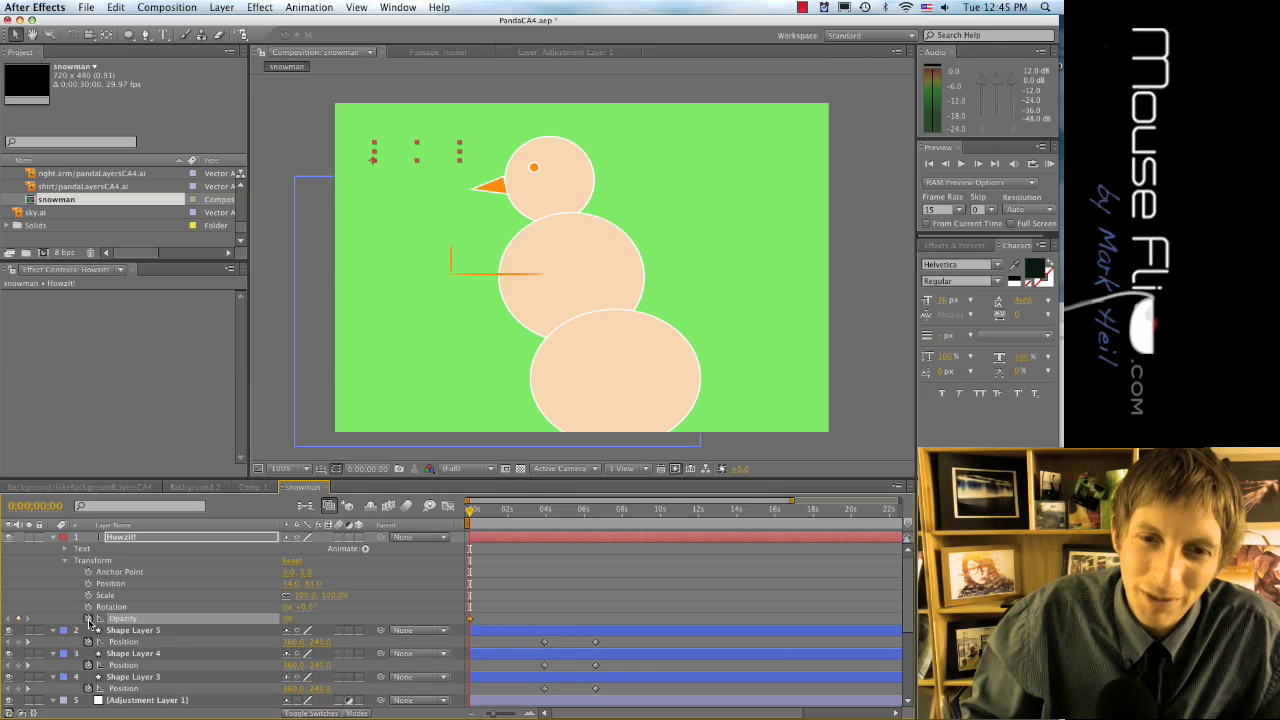
# Step: At 0:00:01:20 set the Howzit! Opacity to 100%, then return to the start
pyautogui.moveTo(471, 512); pyautogui.dragTo(507, 516)
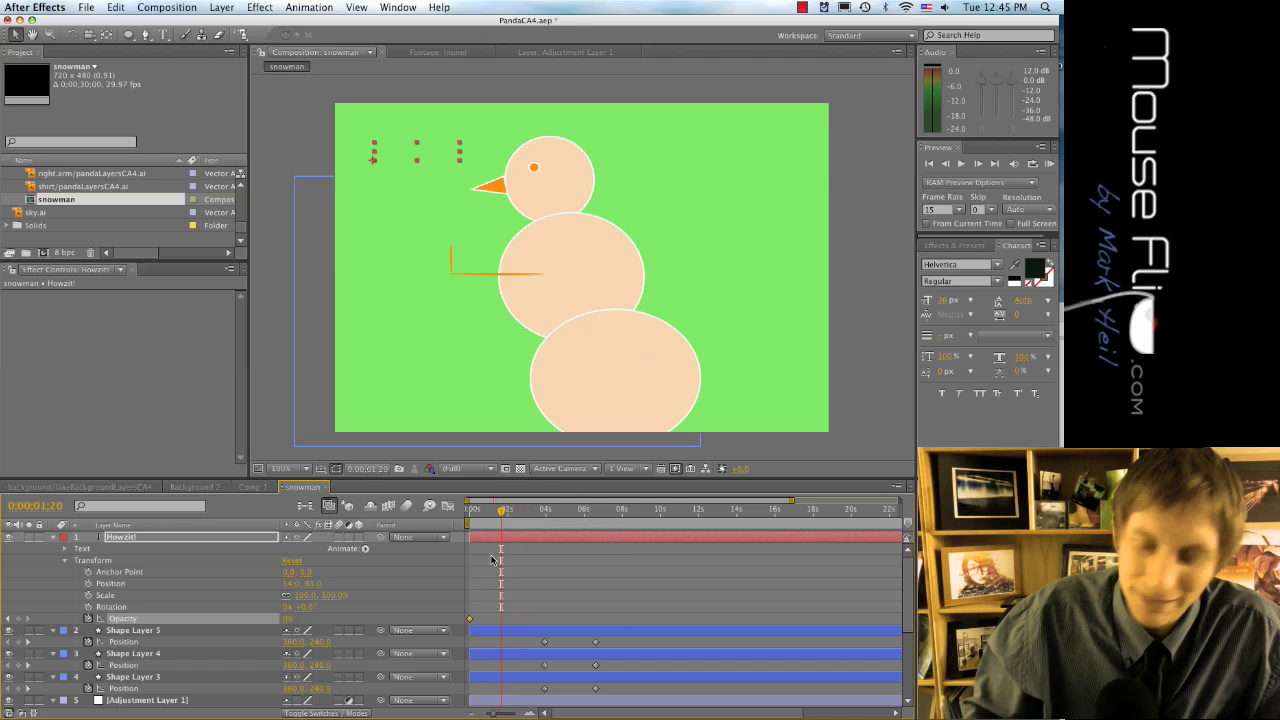
pyautogui.click(292, 618)
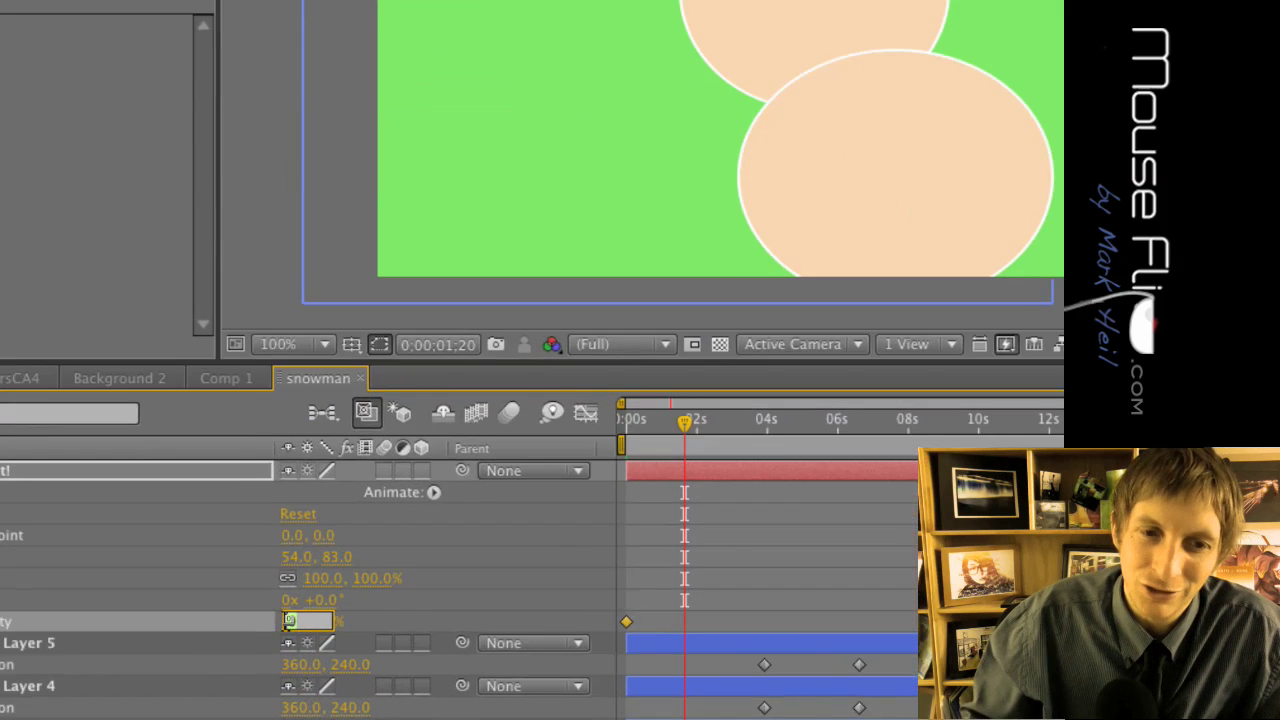
pyautogui.write('00')
pyautogui.press('Return')
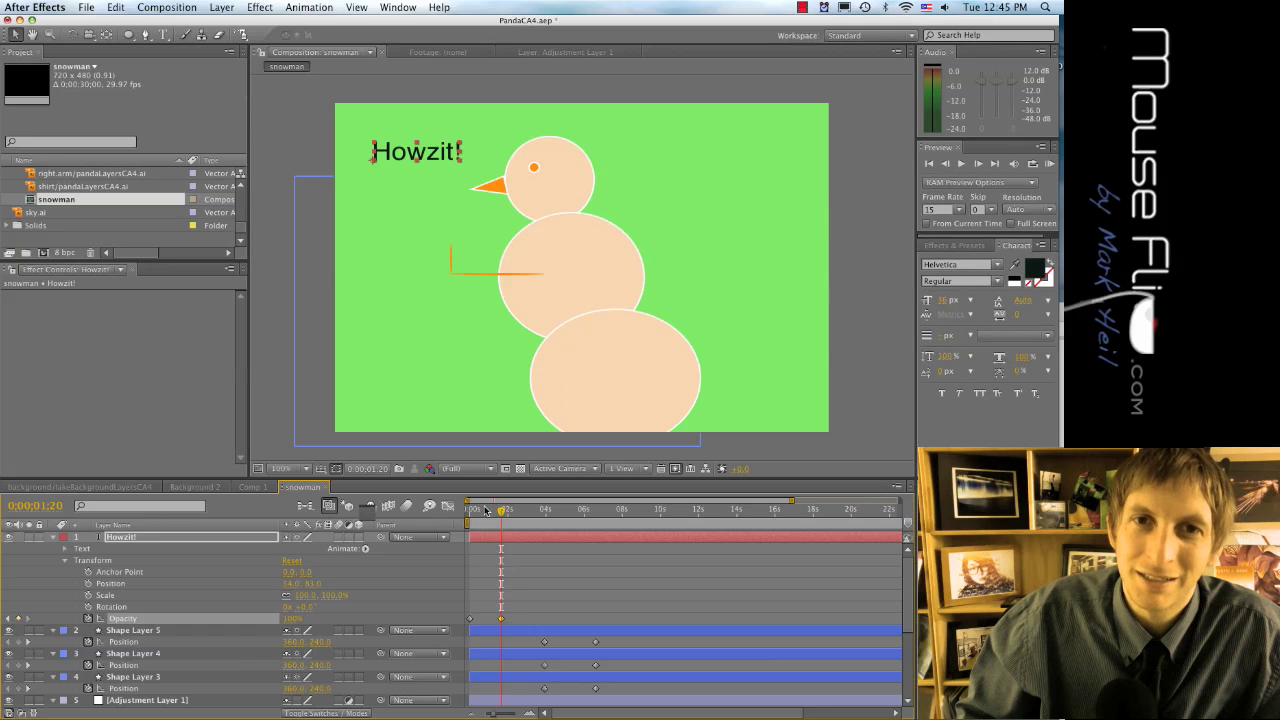
pyautogui.moveTo(502, 512); pyautogui.dragTo(470, 511)
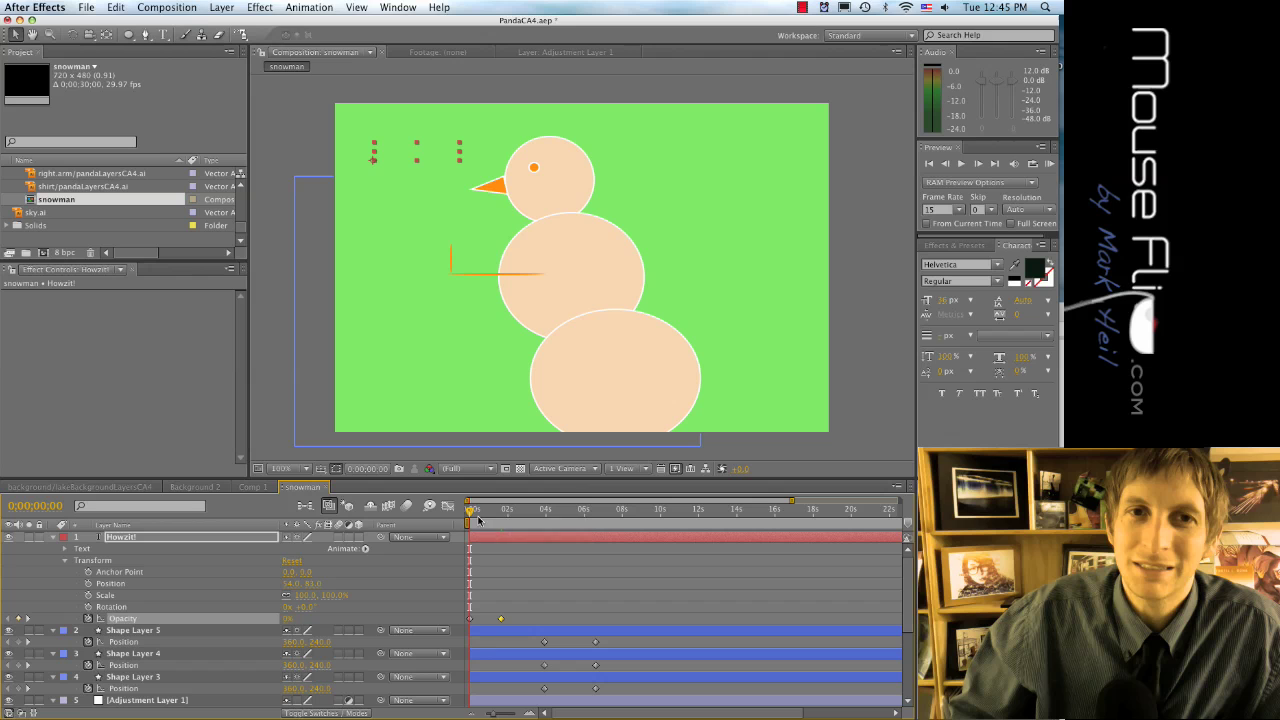
pyautogui.press('space')
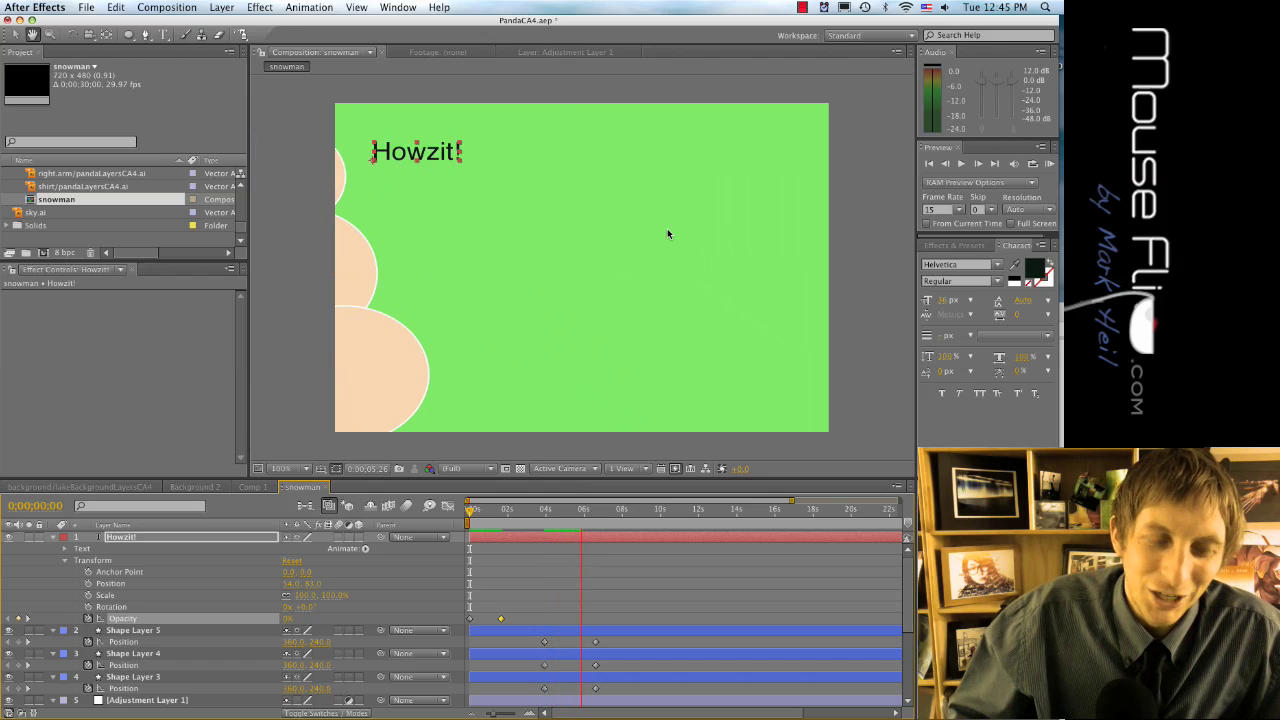
pyautogui.press('space')
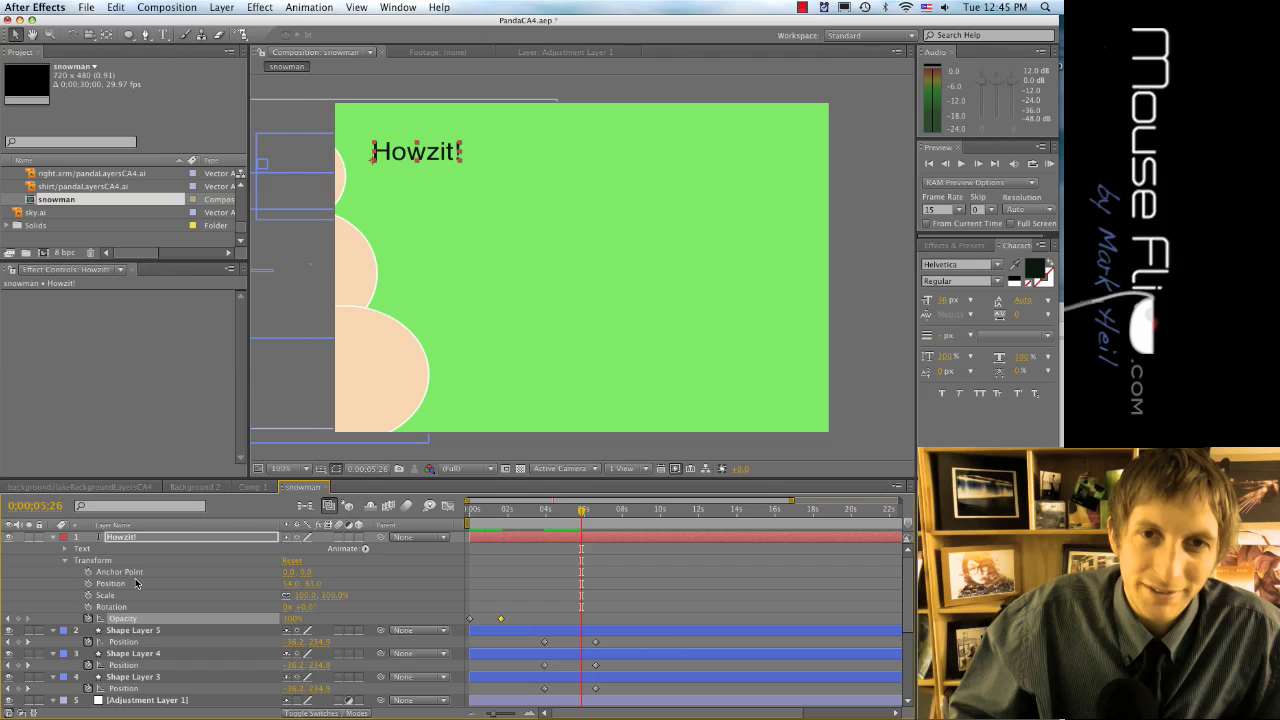
pyautogui.press('j')
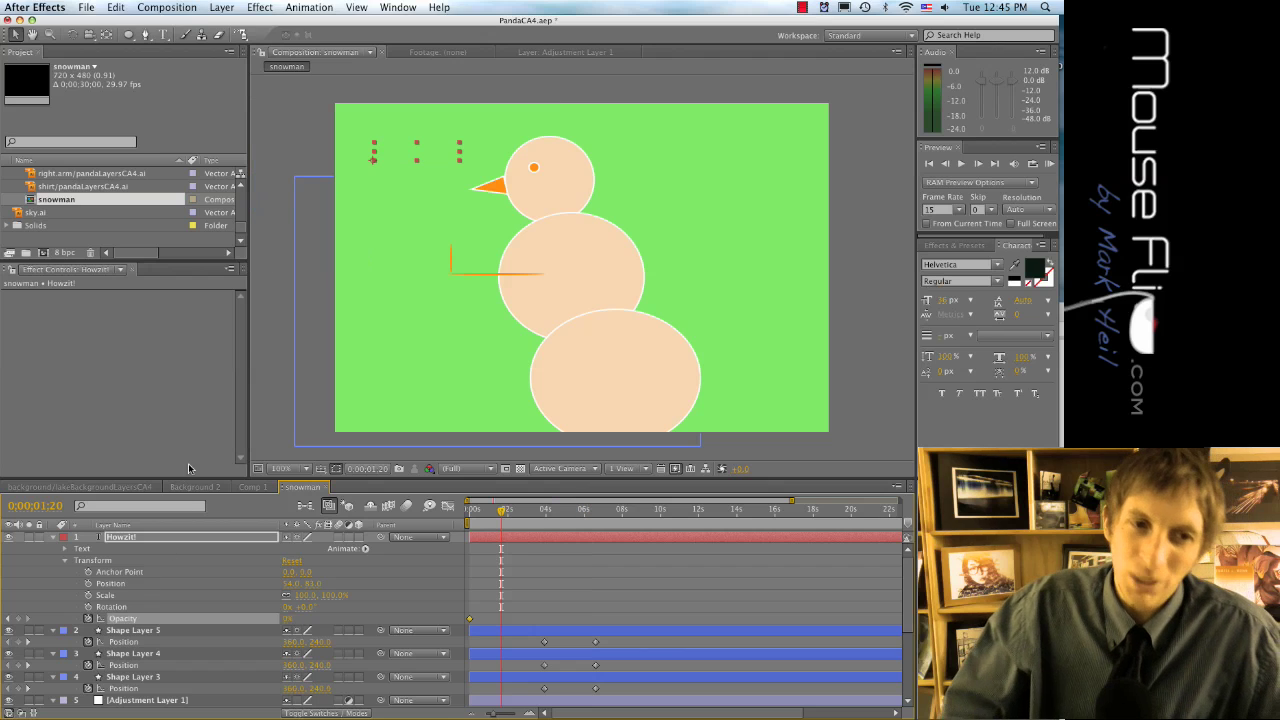
pyautogui.click(378, 358)
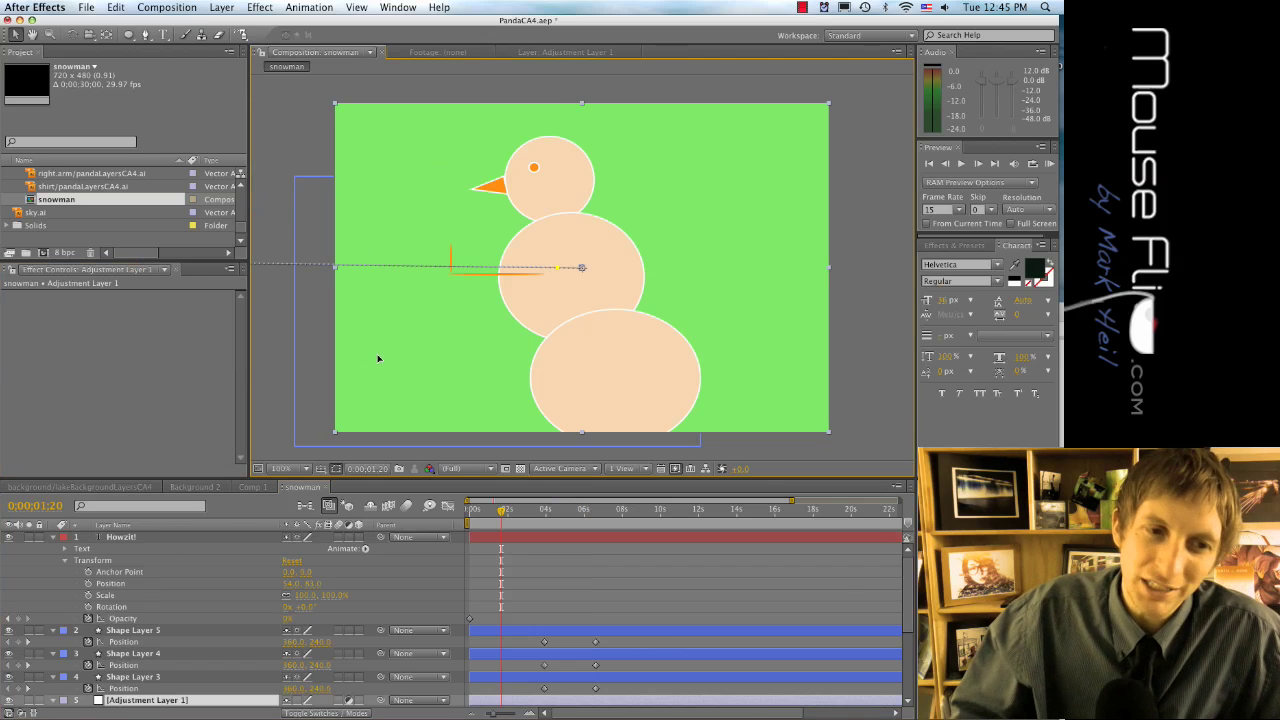
pyautogui.click(120, 571)
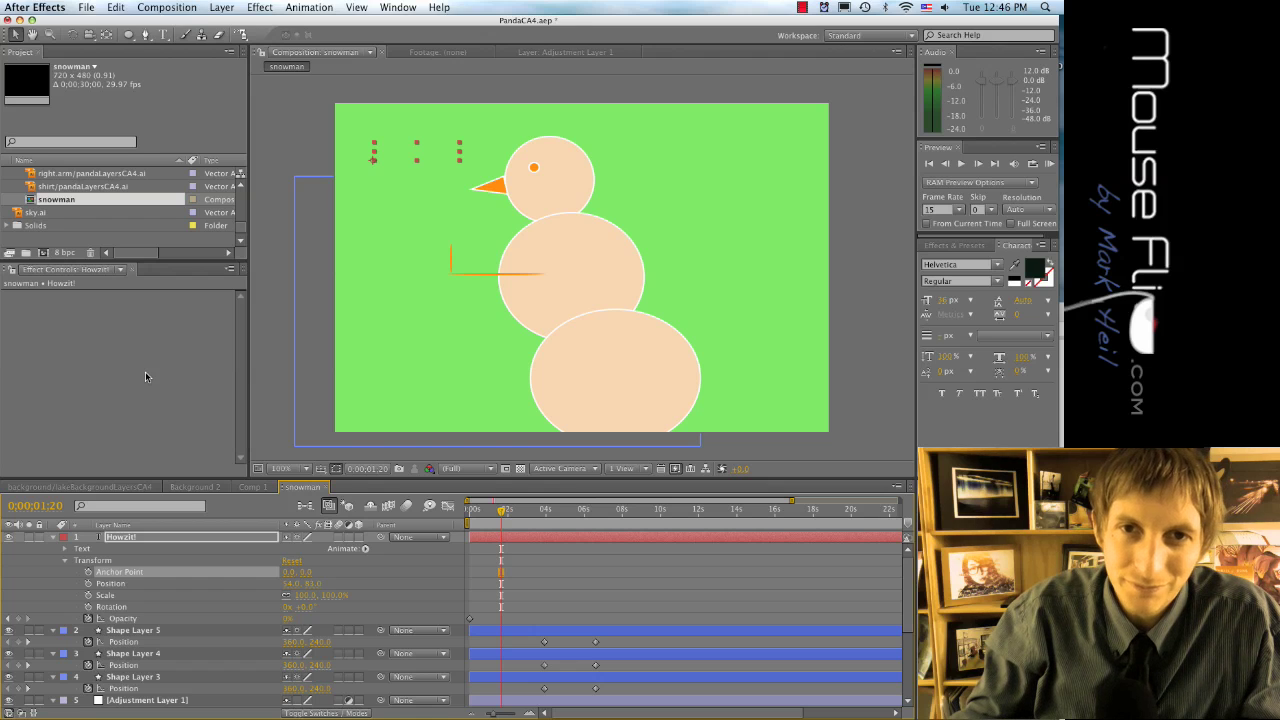
# Step: Select Adjustment Layer 1 and check the bottom snowball layer's visibility
pyautogui.click(340, 382)
pyautogui.click(288, 362)
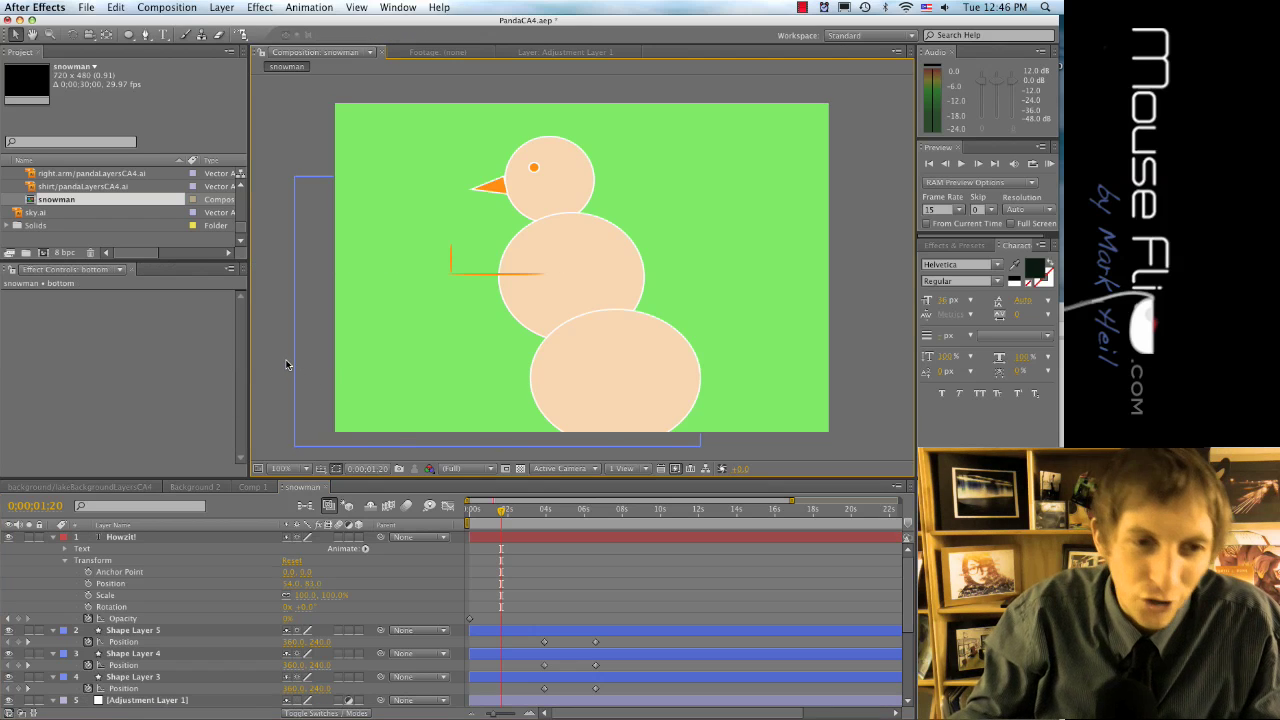
pyautogui.click(483, 196)
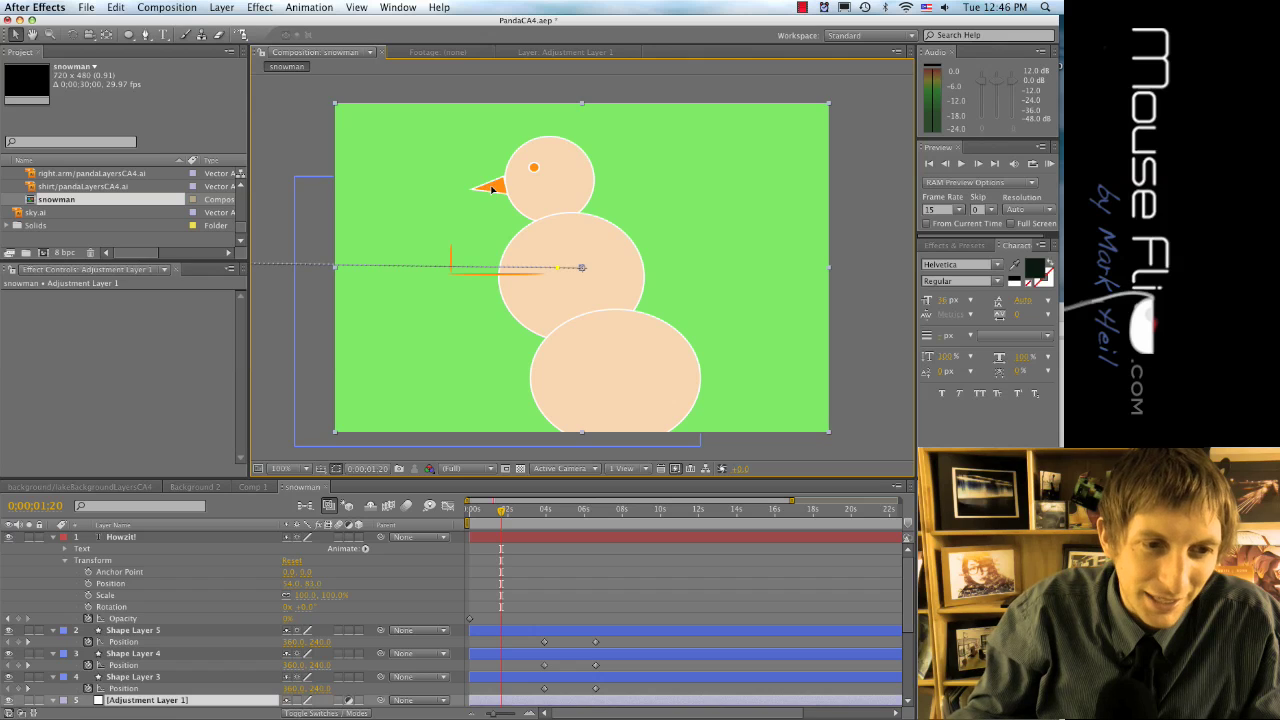
pyautogui.scroll(-2, 177, 615)
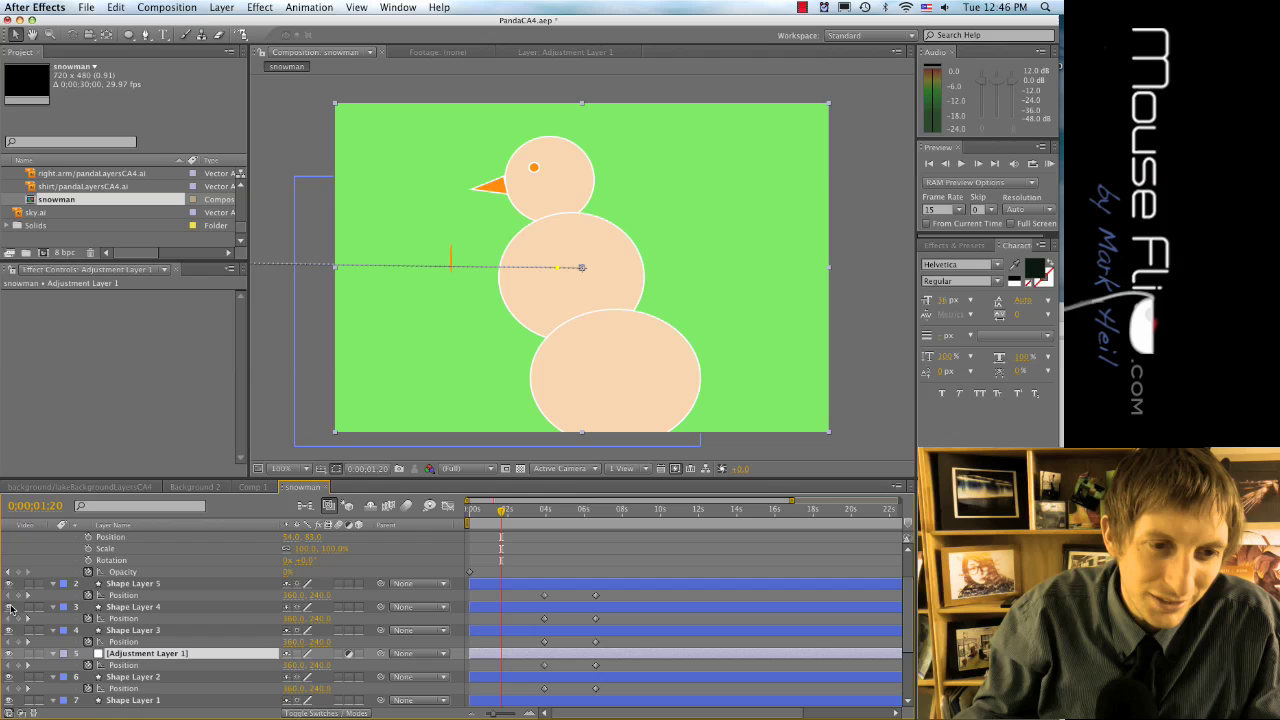
pyautogui.scroll(-4, 12, 628)
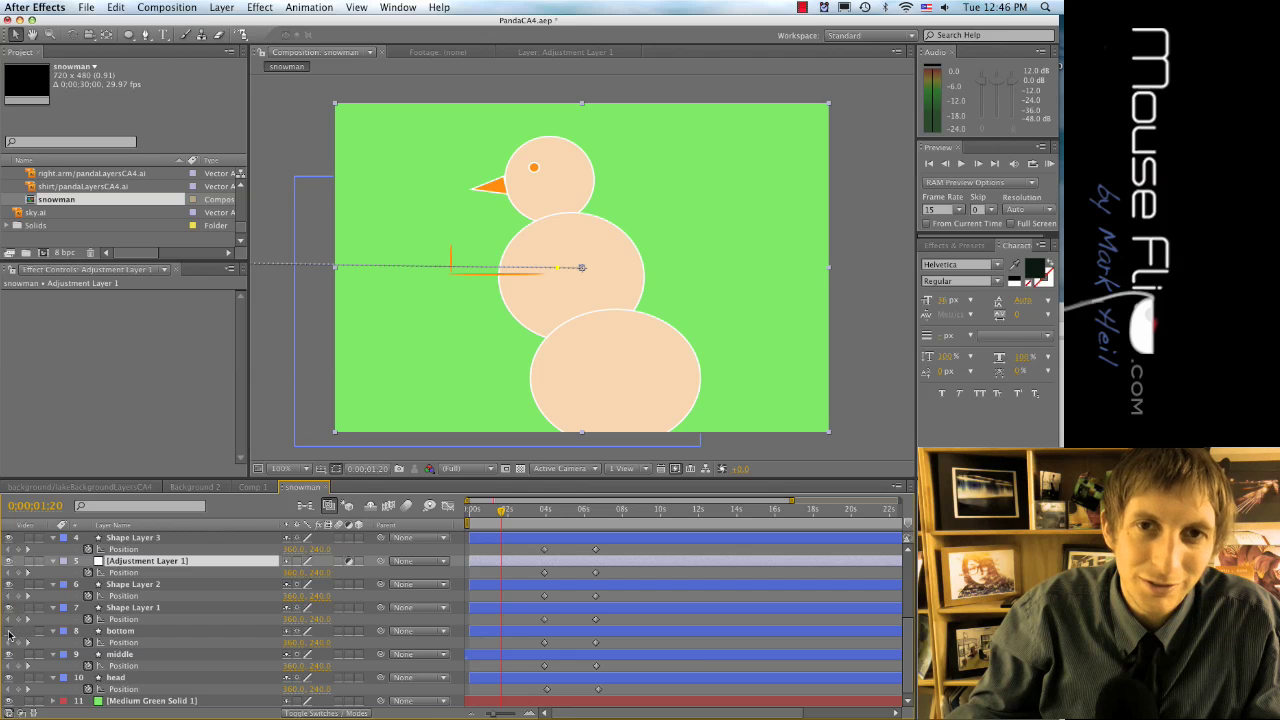
pyautogui.click(9, 631)
pyautogui.click(9, 631)
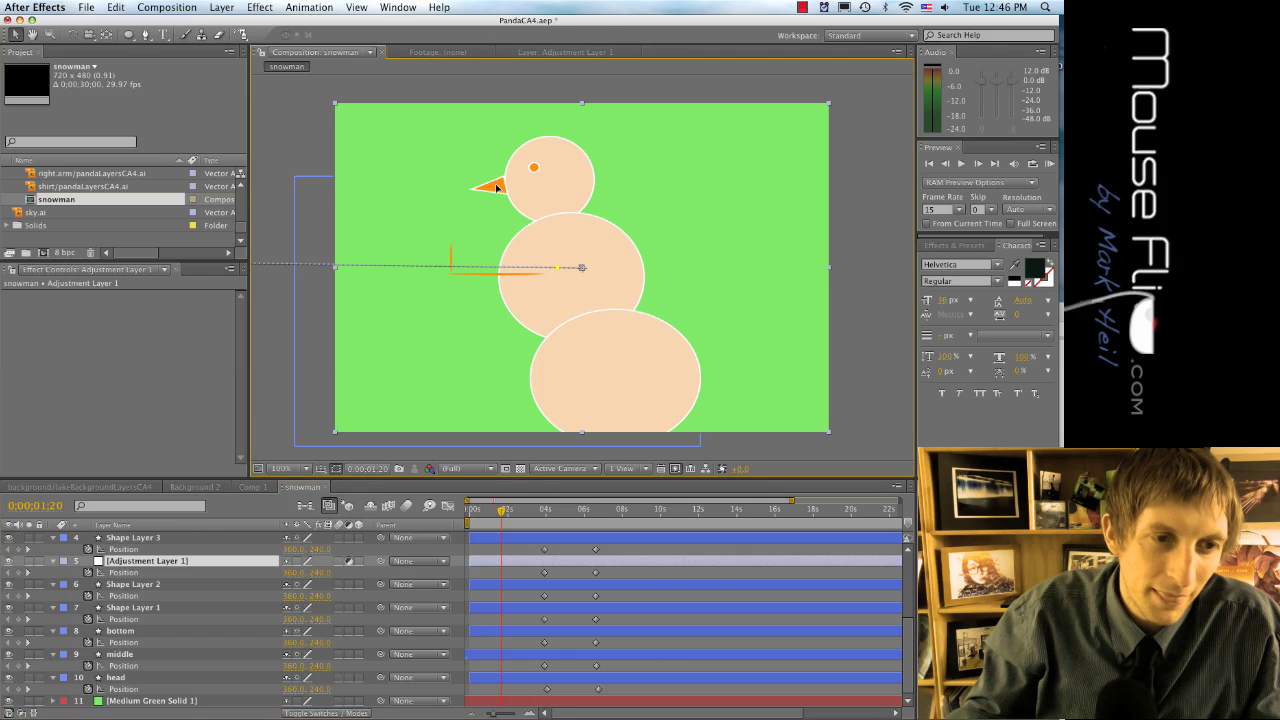
# Step: Add a Position keyframe on Adjustment Layer 1 nudged up to 360.0, 237.0
pyautogui.press('Down')
pyautogui.press('Up')
pyautogui.press('Up')
pyautogui.press('Up')
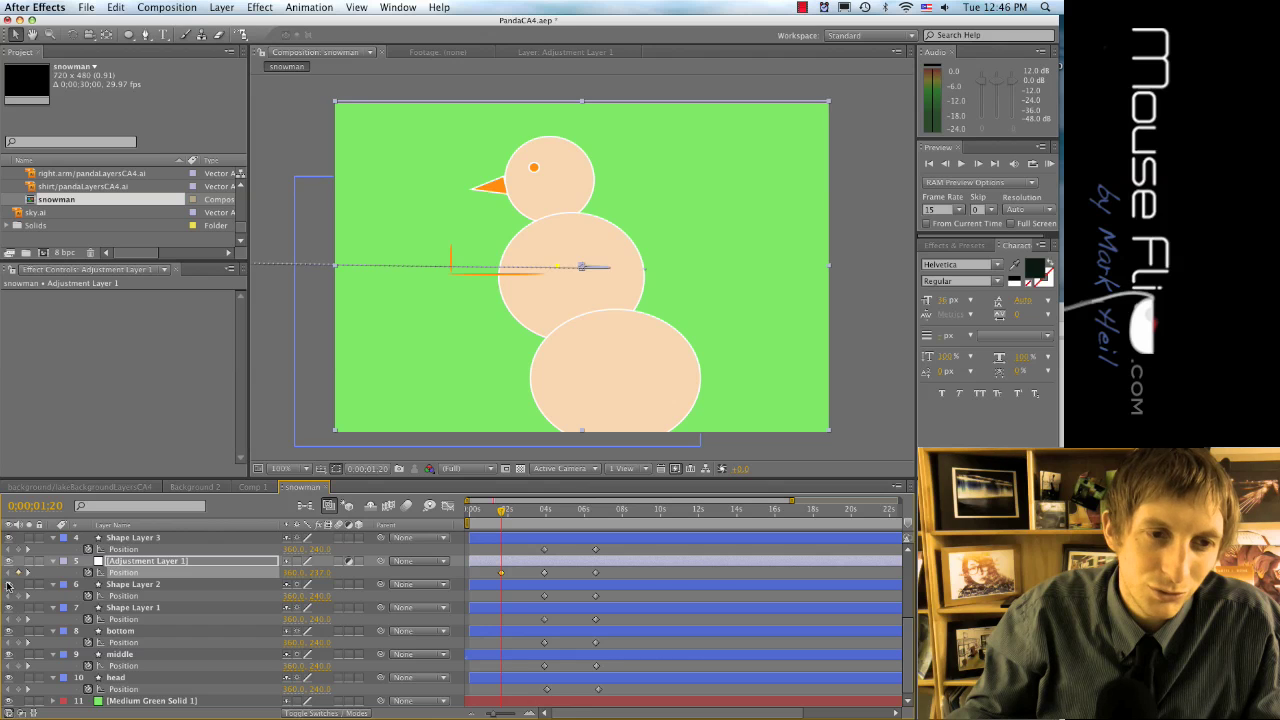
pyautogui.scroll(4, 158, 596)
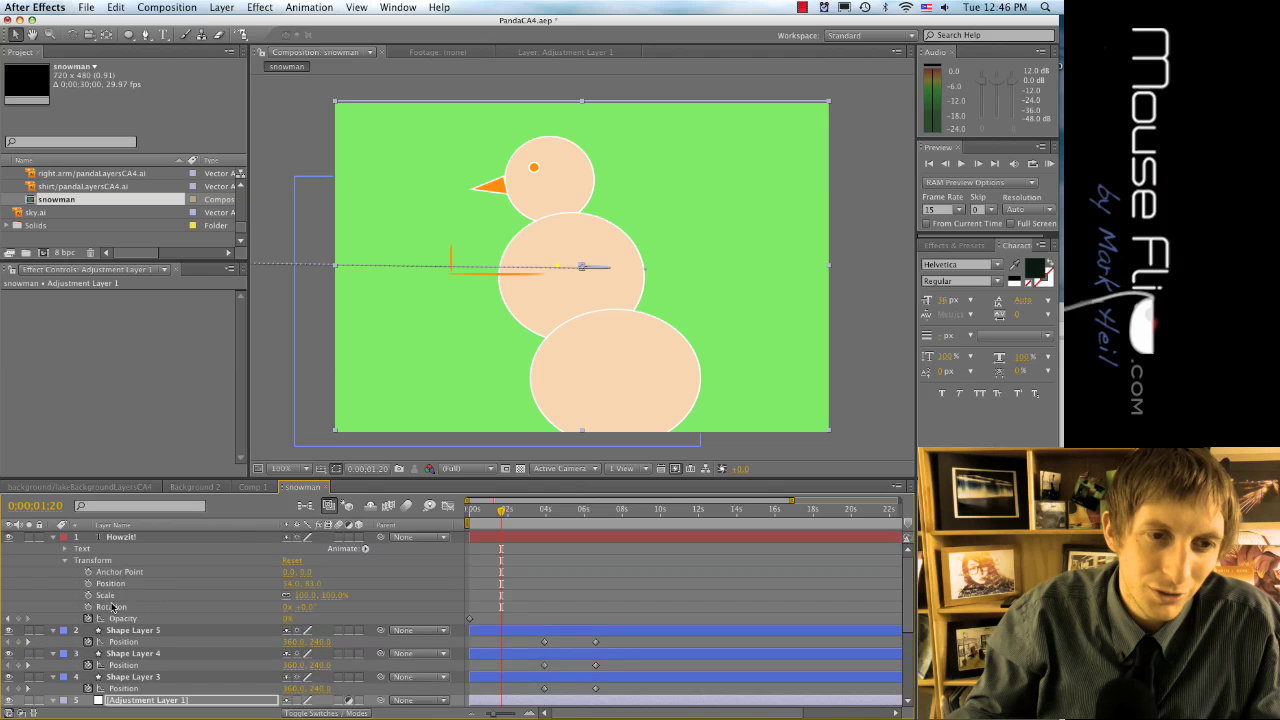
pyautogui.scroll(-4, 113, 607)
pyautogui.scroll(2, 99, 610)
pyautogui.scroll(-2, 99, 610)
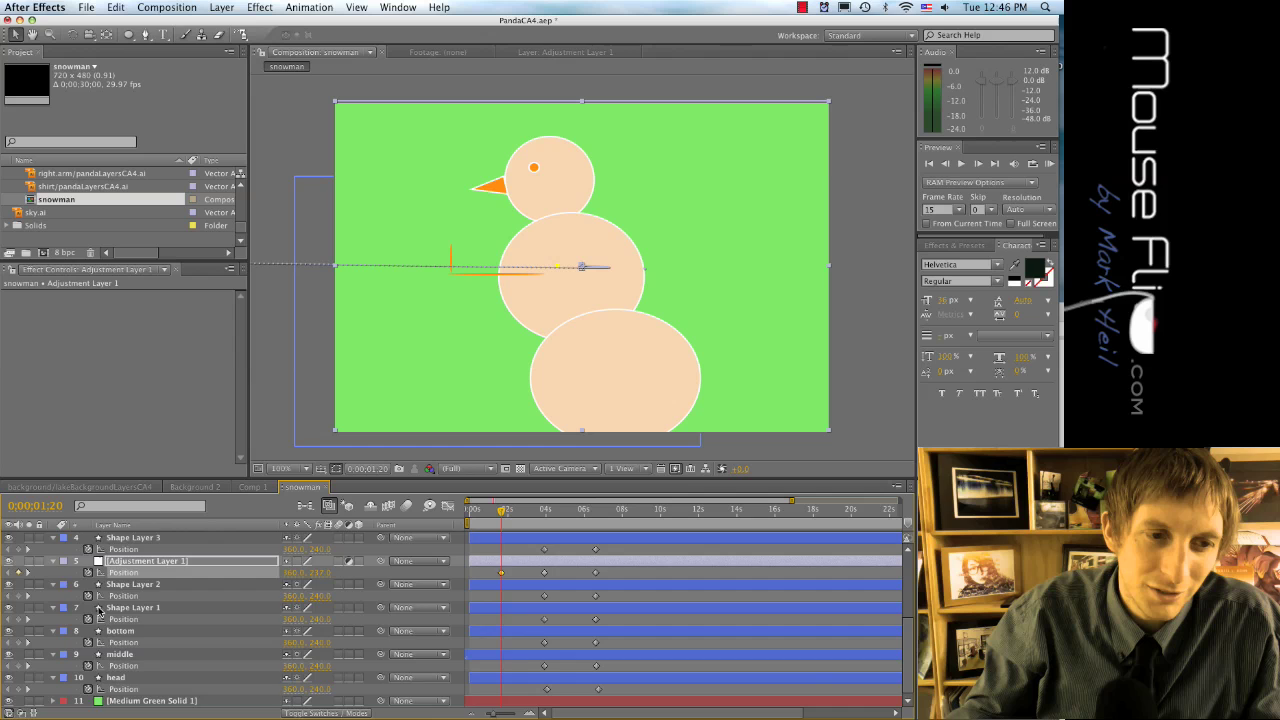
pyautogui.scroll(6, 110, 590)
pyautogui.scroll(-3, 120, 570)
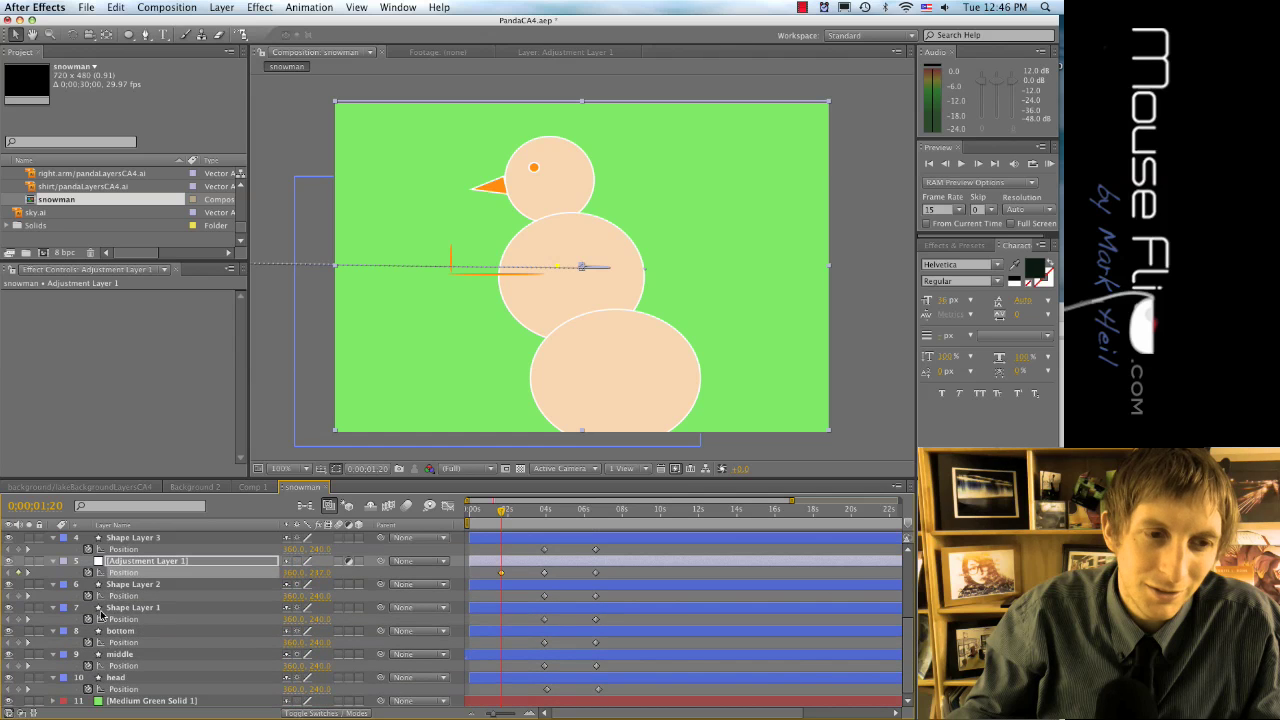
# Step: Toggle the bottom snowball layer's visibility off and on, then select it
pyautogui.click(8, 631)
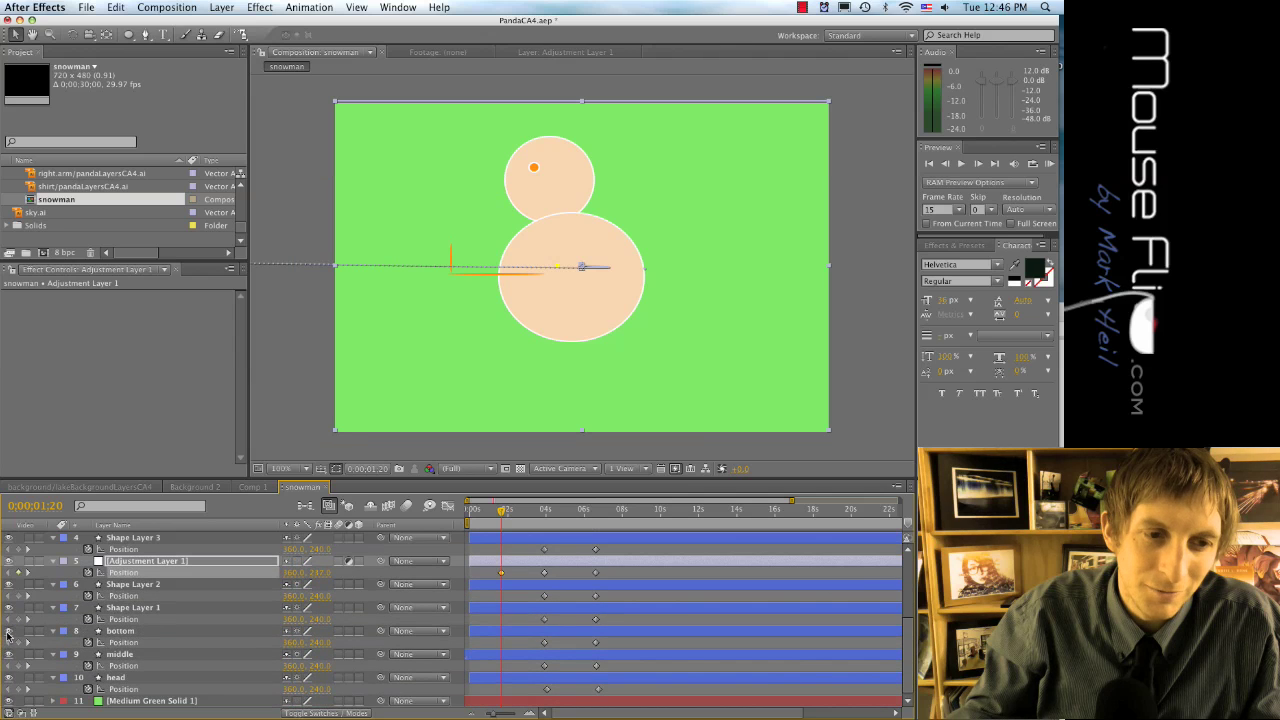
pyautogui.click(8, 631)
pyautogui.click(126, 633)
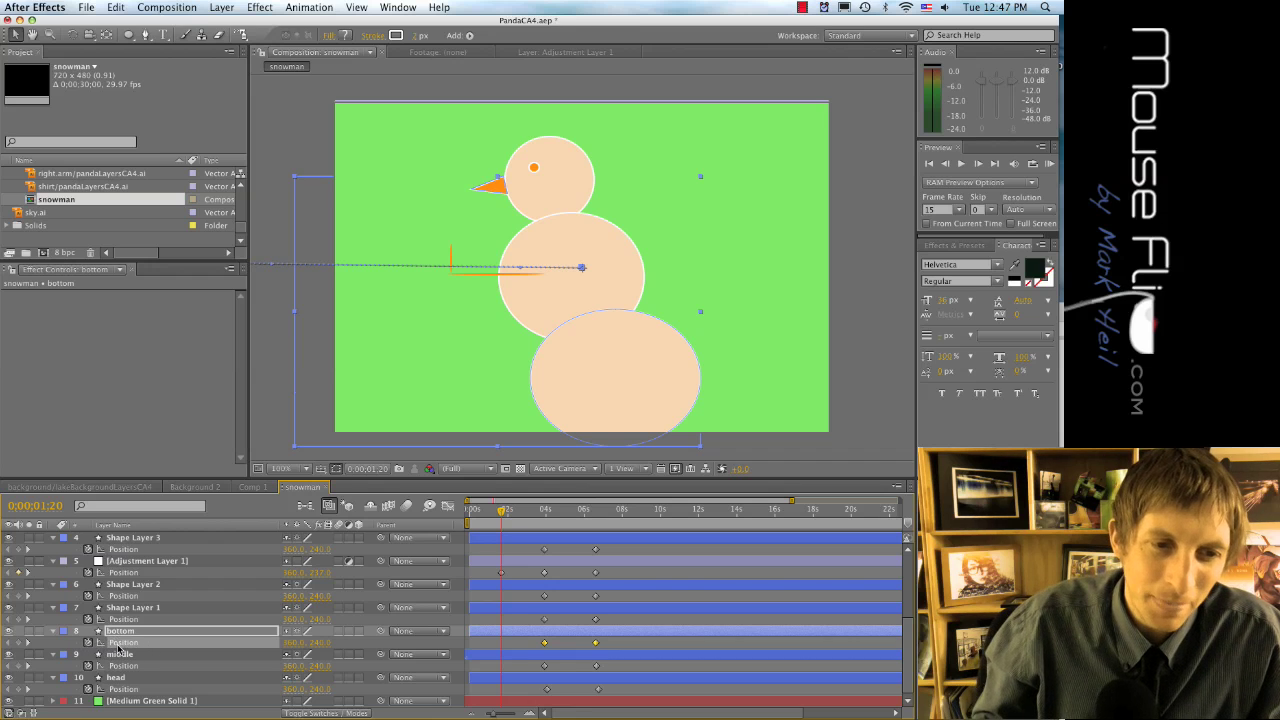
# Step: Reveal the bottom layer's Anchor Point (0.0, 0.0) and switch to the Pan Behind tool
pyautogui.press('a')
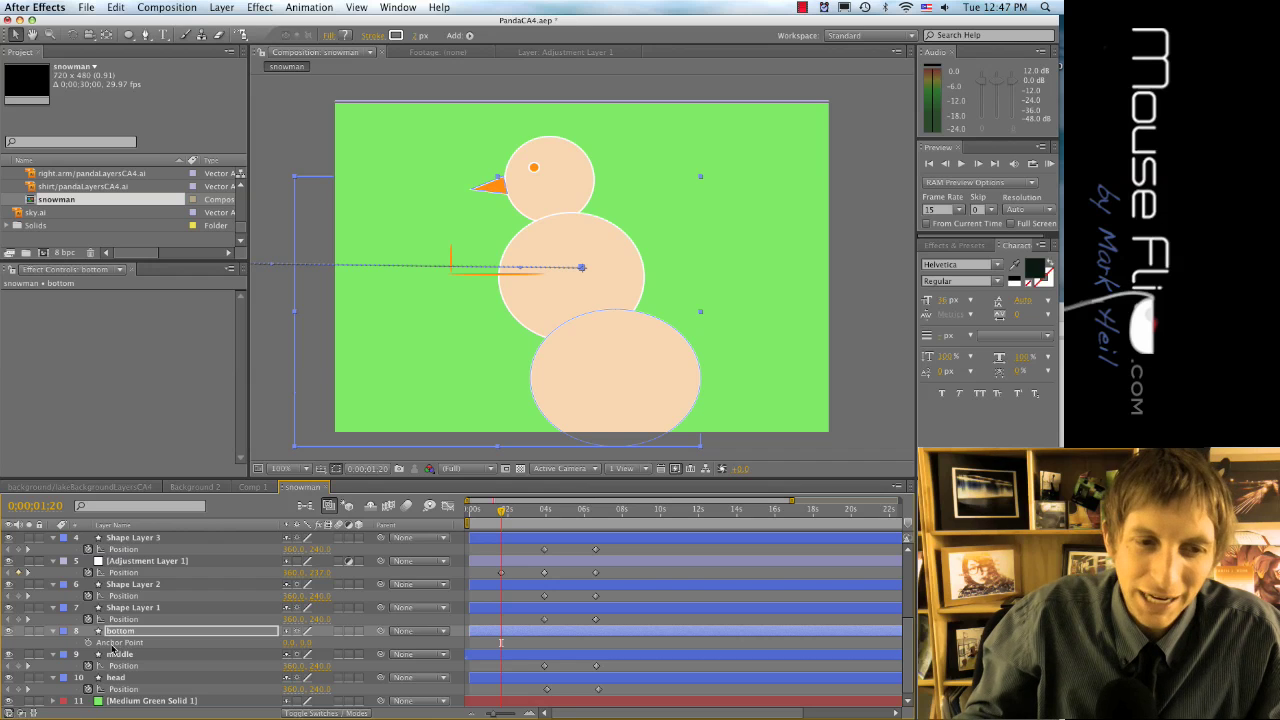
pyautogui.click(115, 645)
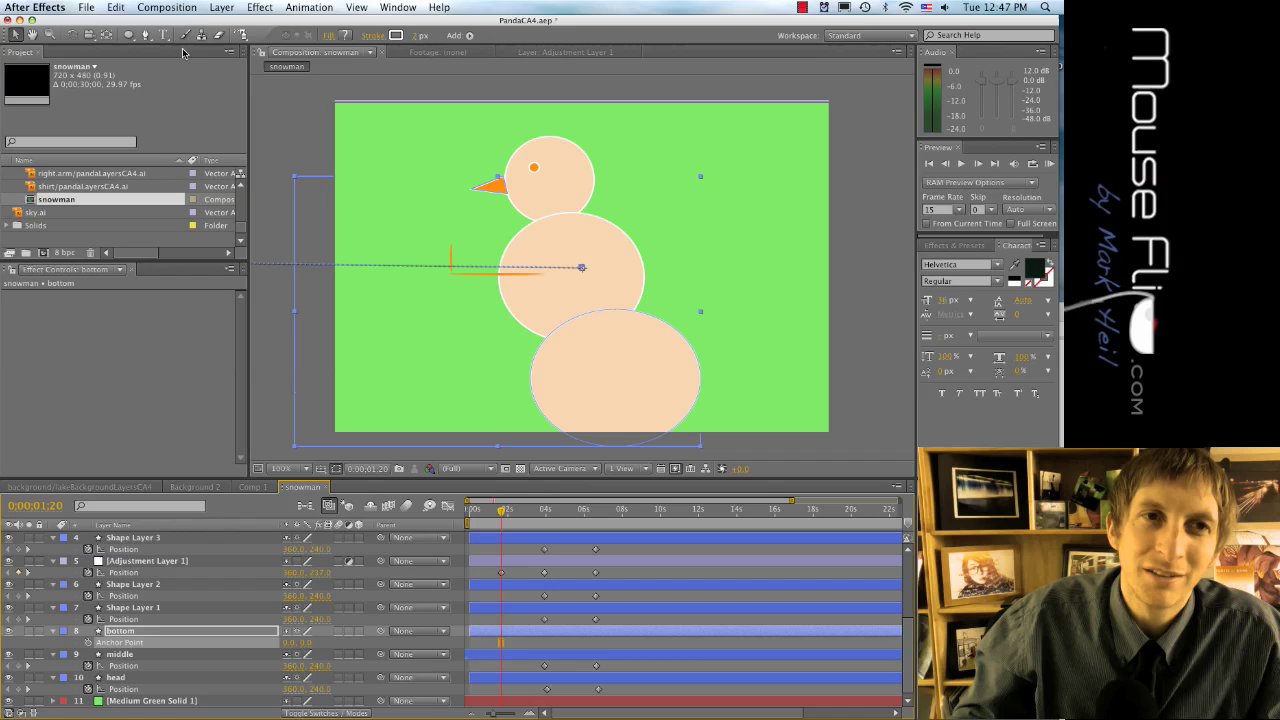
pyautogui.click(105, 35)
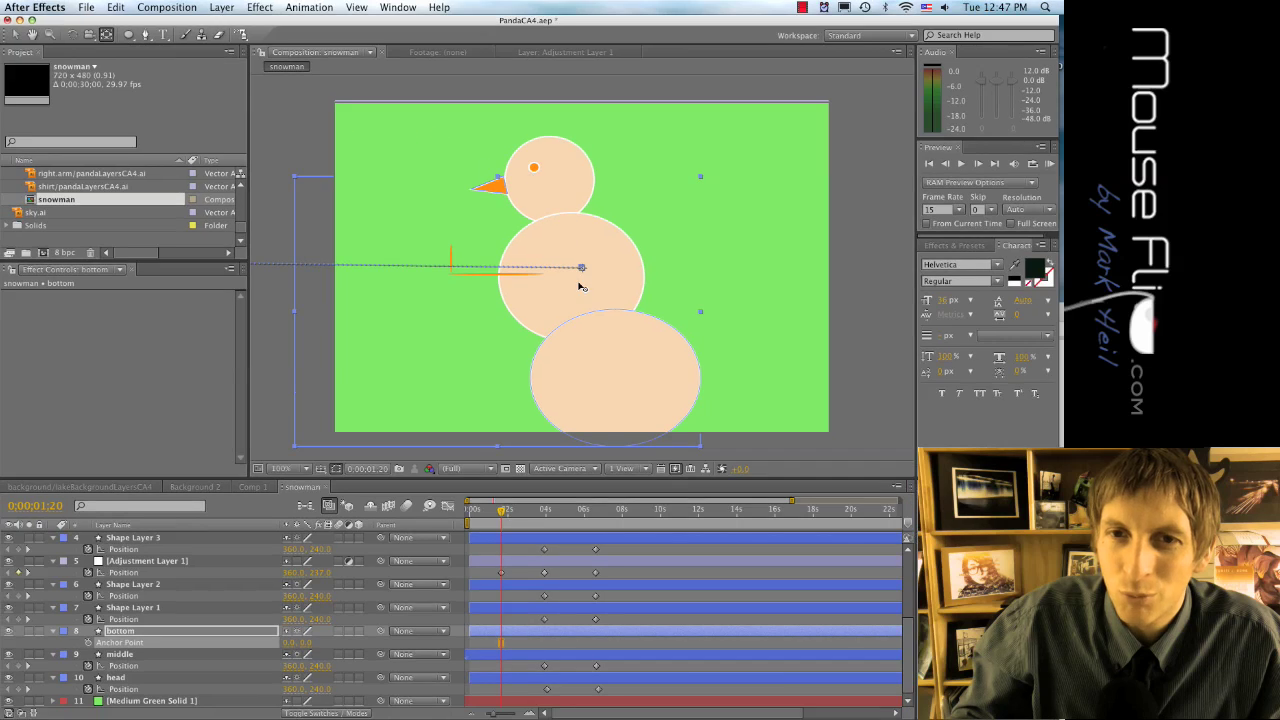
# Step: Drag the bottom snowball's anchor point up to the head (-36.4, -109.0) and scrub to check the slide
pyautogui.moveTo(586, 271); pyautogui.dragTo(509, 198)
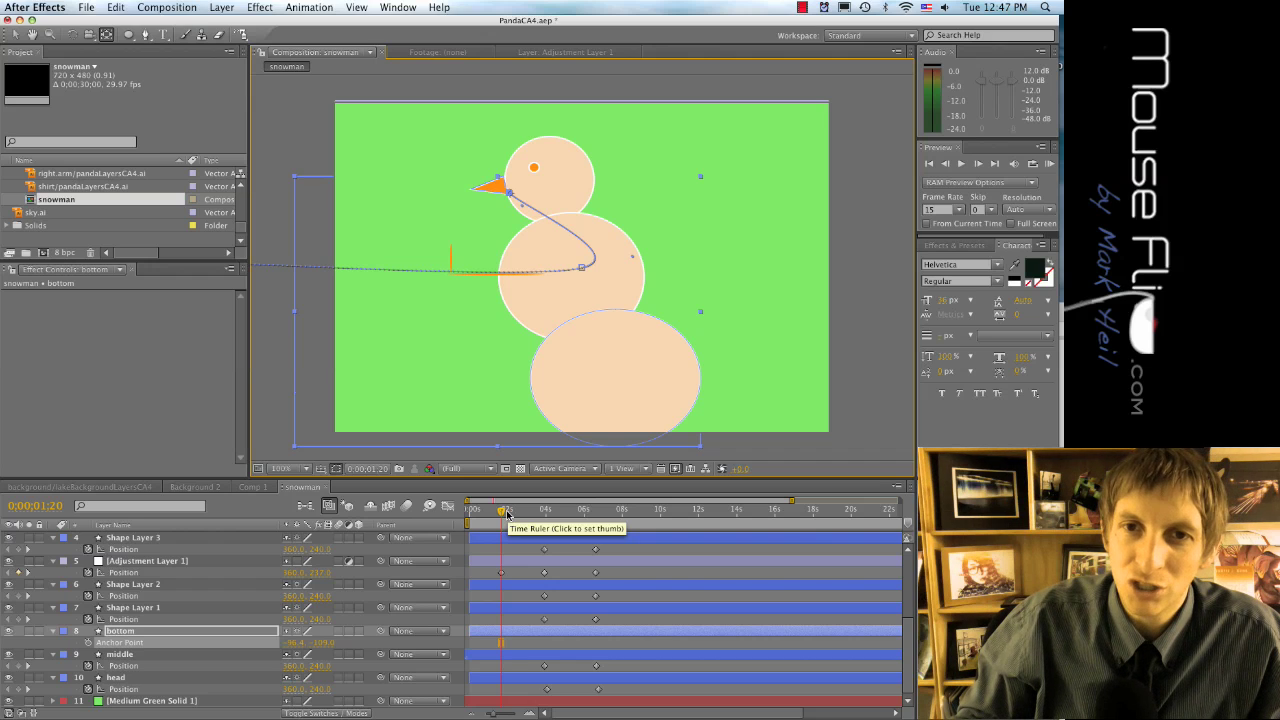
pyautogui.moveTo(504, 513); pyautogui.dragTo(490, 548)
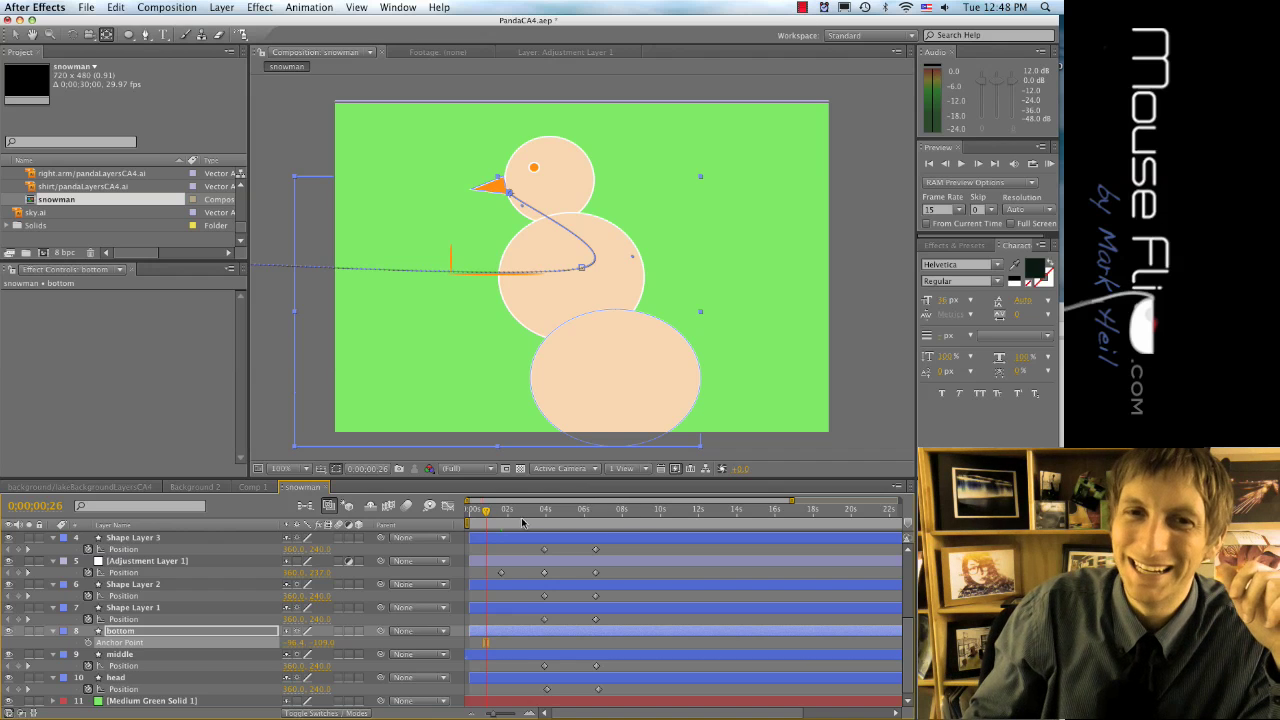
pyautogui.moveTo(487, 511)
pyautogui.mouseDown()
pyautogui.moveTo(564, 524)
pyautogui.moveTo(499, 524)
pyautogui.mouseUp()
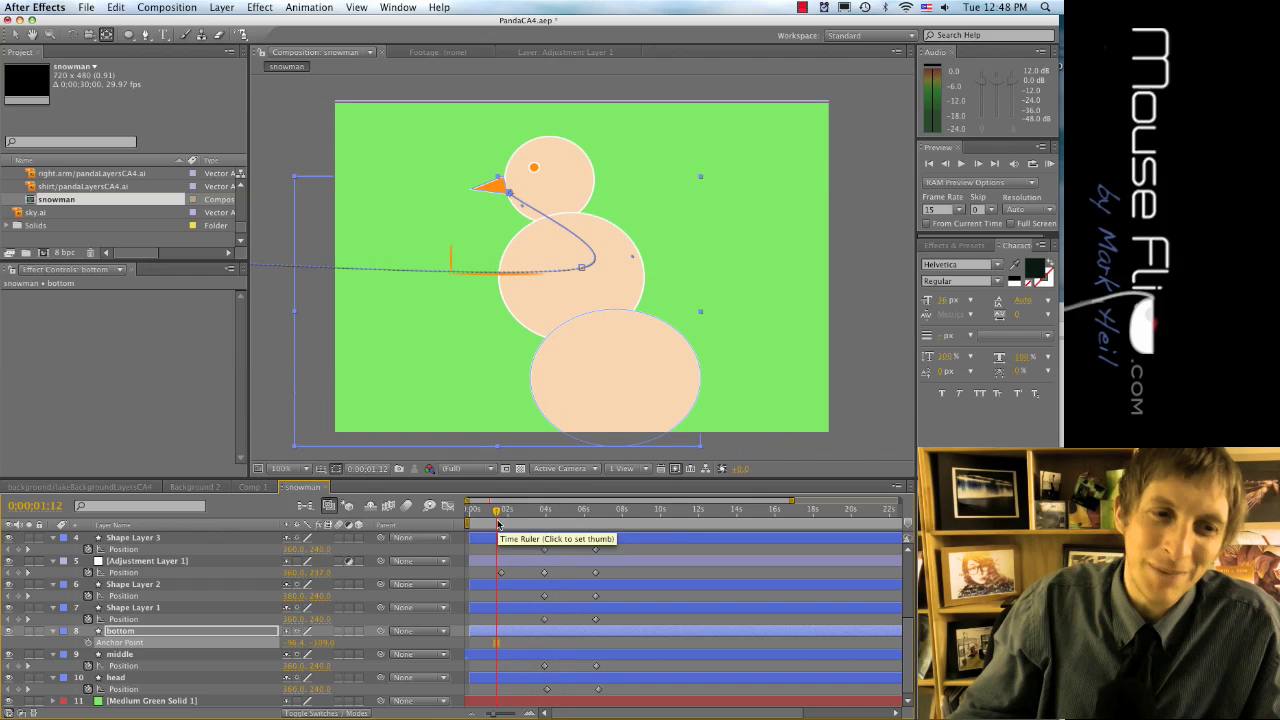